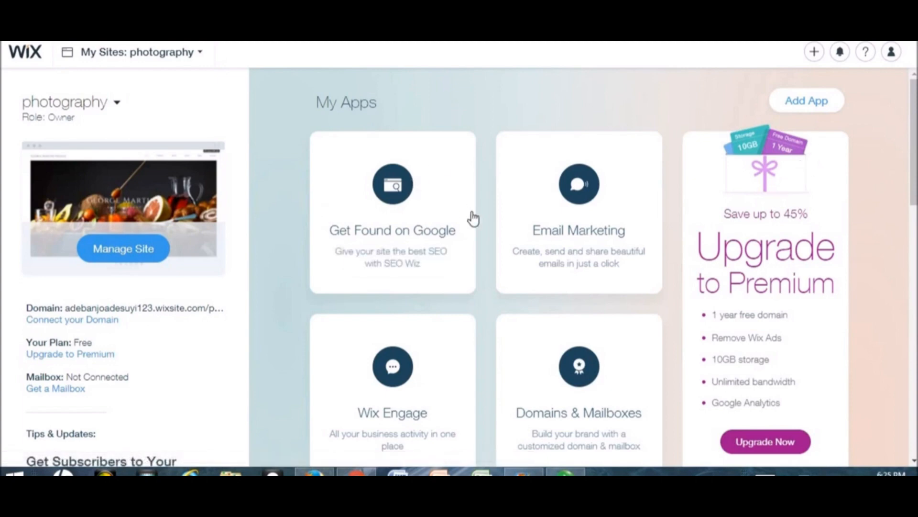
- Begin a new site from the dashboard and pick Photography as the site category
mouse_move(391, 219)
left_click(890, 56)
left_click(815, 51)
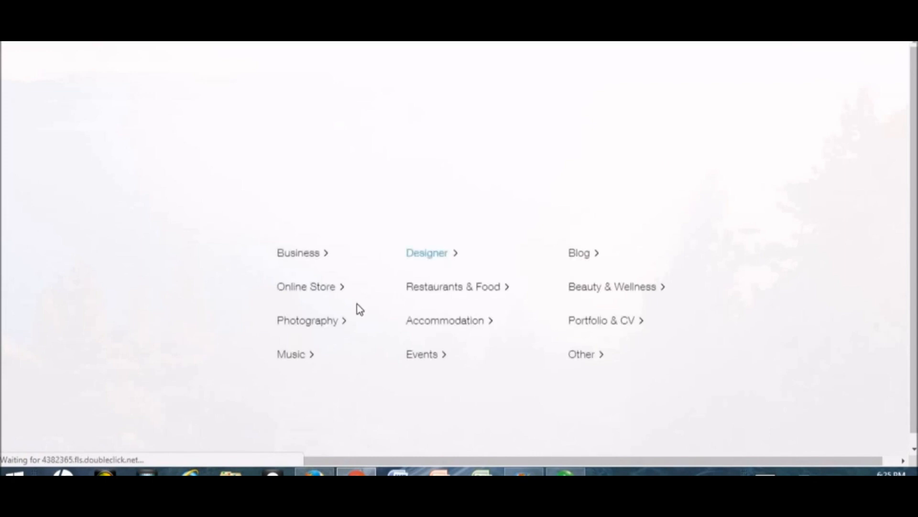
left_click(328, 323)
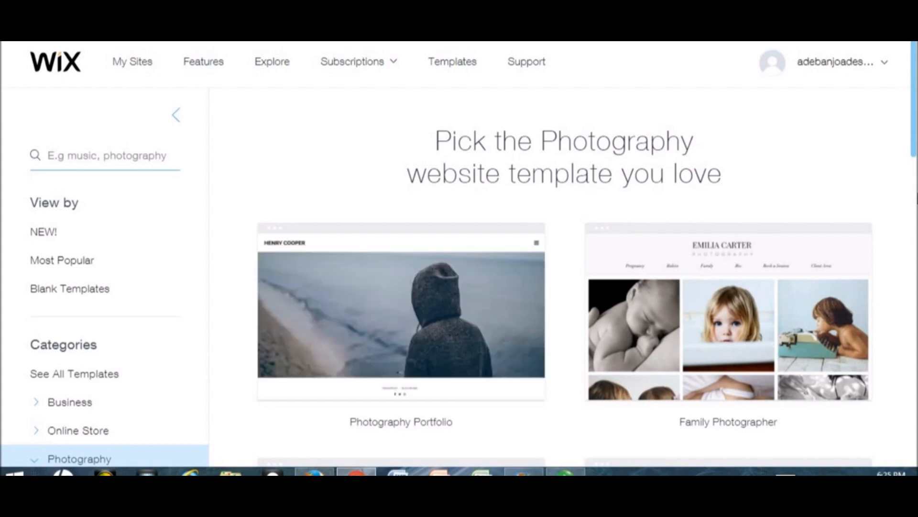
- Scroll the Photography template gallery down to the Food Photographer template
scroll(916, 194, "down", 1)
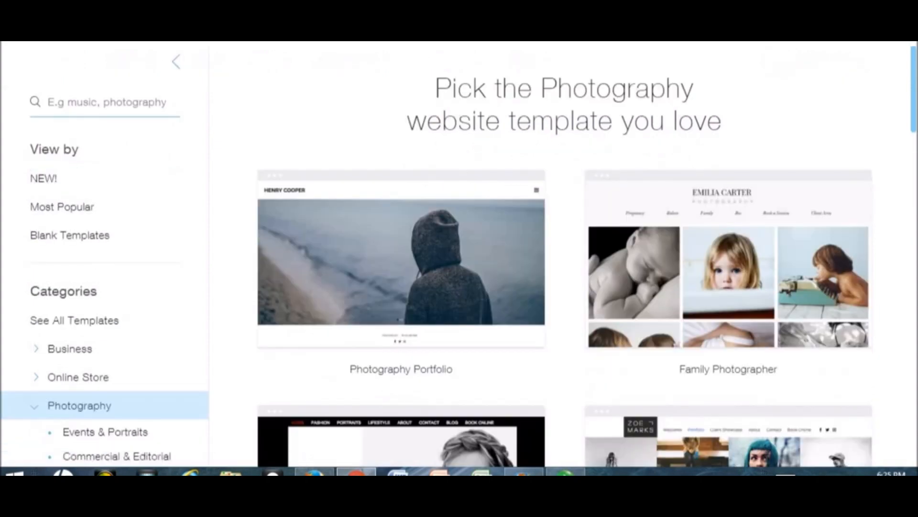
scroll(915, 194, "down", 4)
scroll(565, 253, "down", 10)
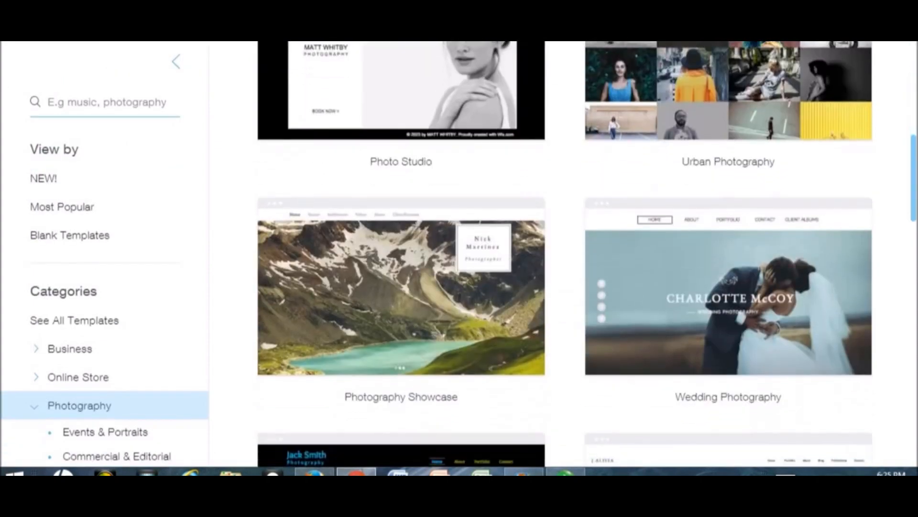
scroll(587, 254, "down", 1)
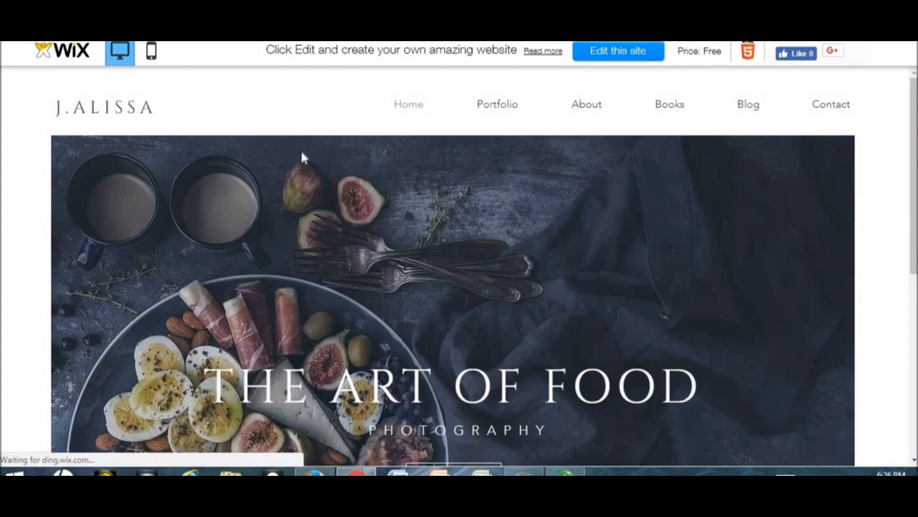
- Load the food photography template into the site editor and scroll its home page
left_click(120, 109)
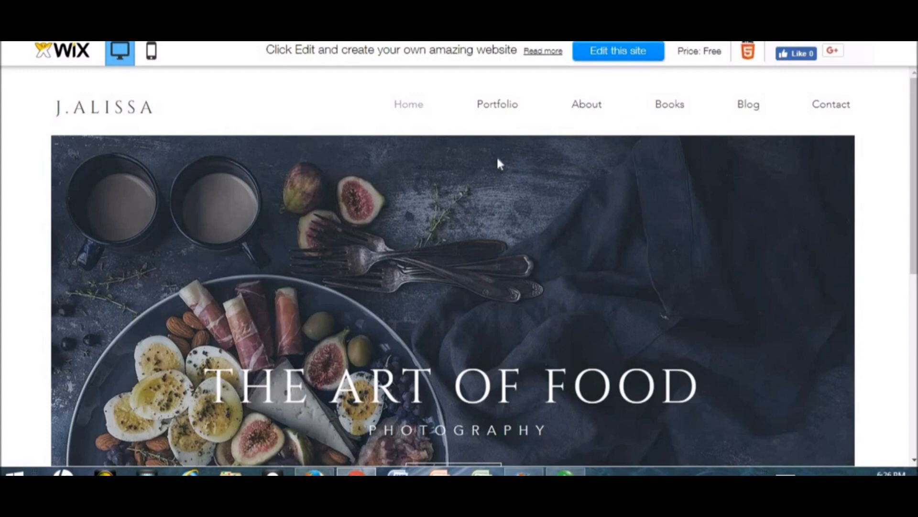
left_click(617, 55)
left_click_drag(915, 189, 914, 257)
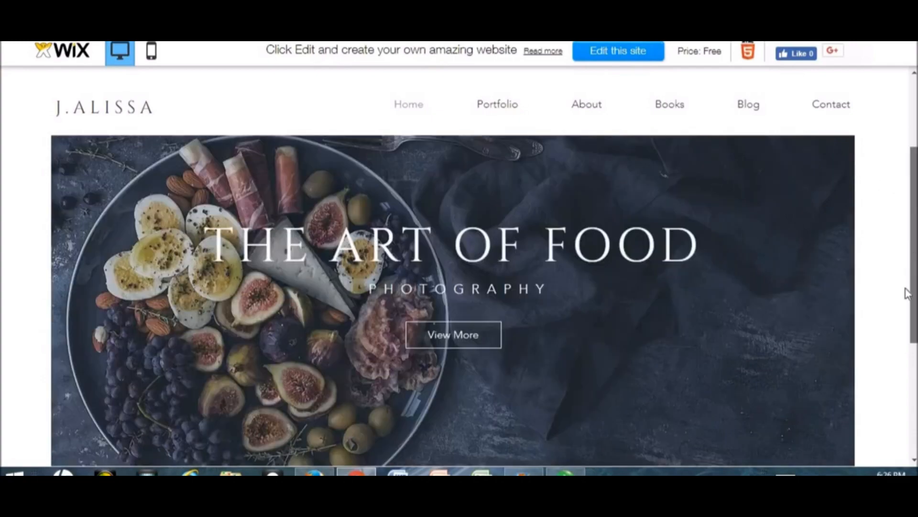
scroll(907, 293, "down", 4)
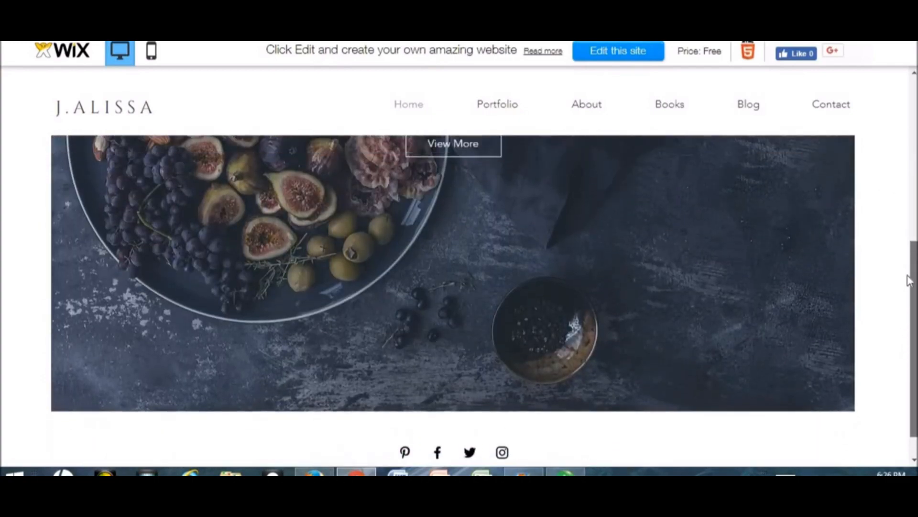
scroll(907, 280, "up", 3)
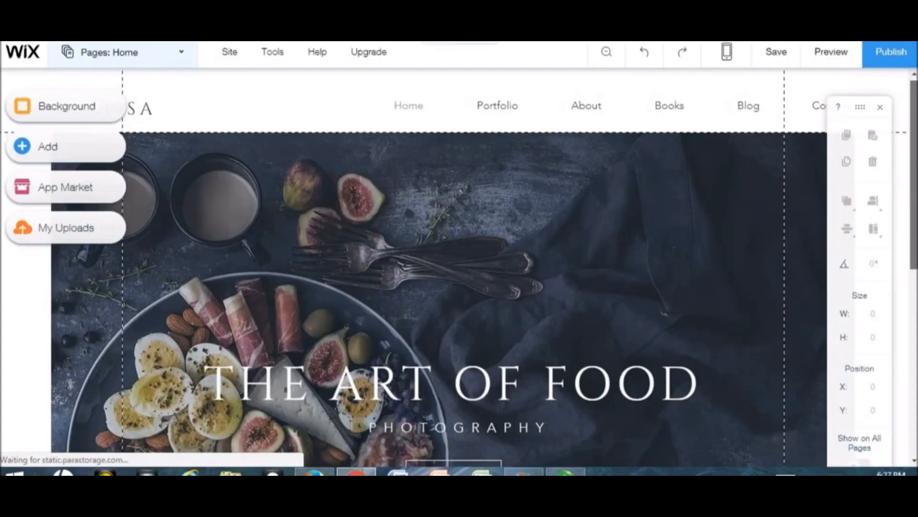
scroll(495, 253, "down", 2)
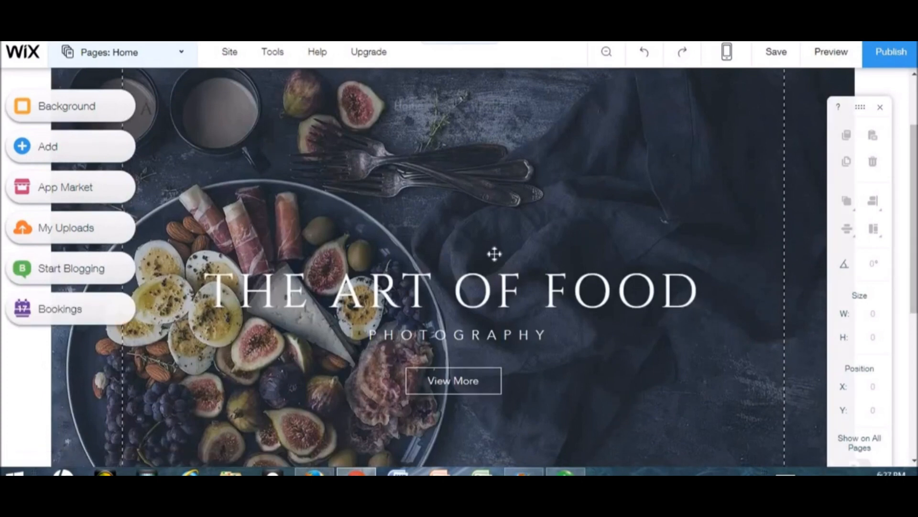
left_click(495, 255)
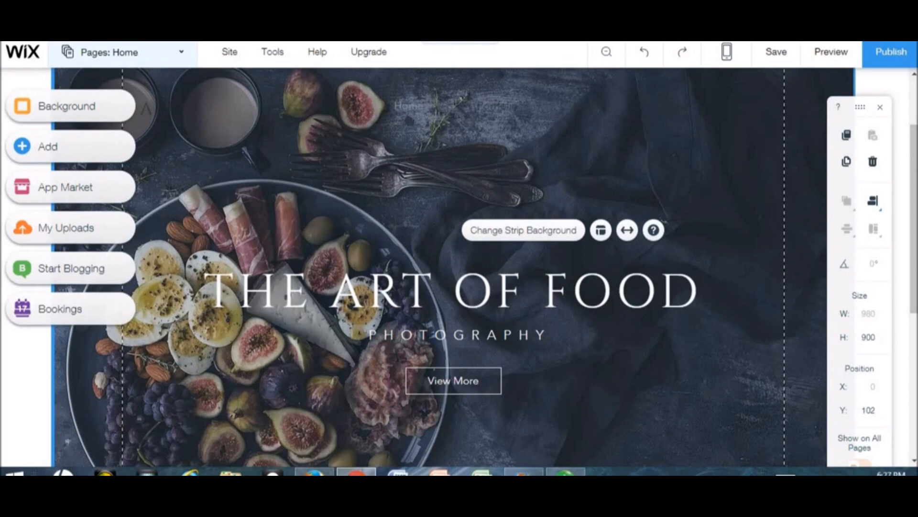
scroll(547, 170, "up", 2)
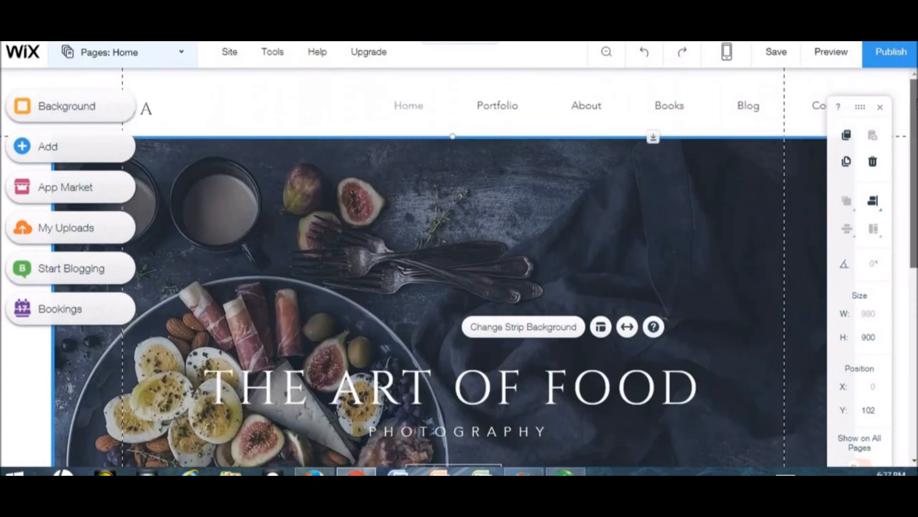
left_click(151, 113)
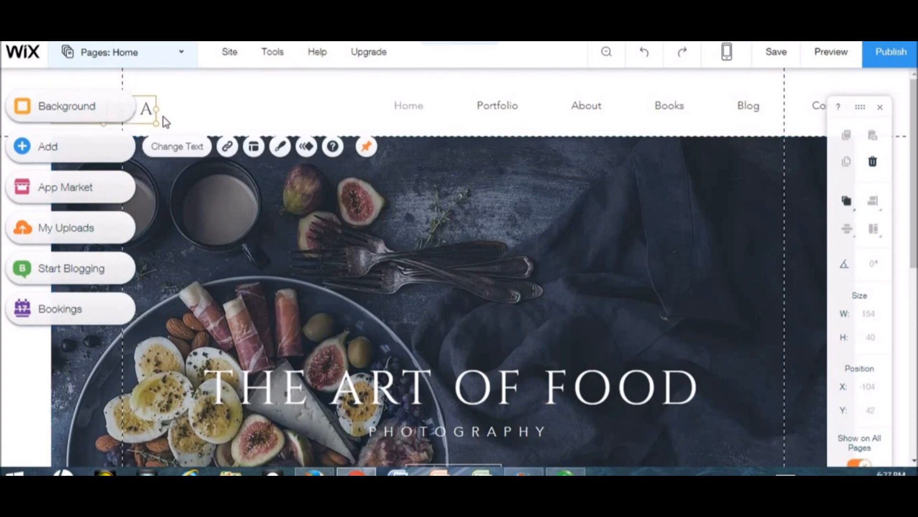
left_click(177, 146)
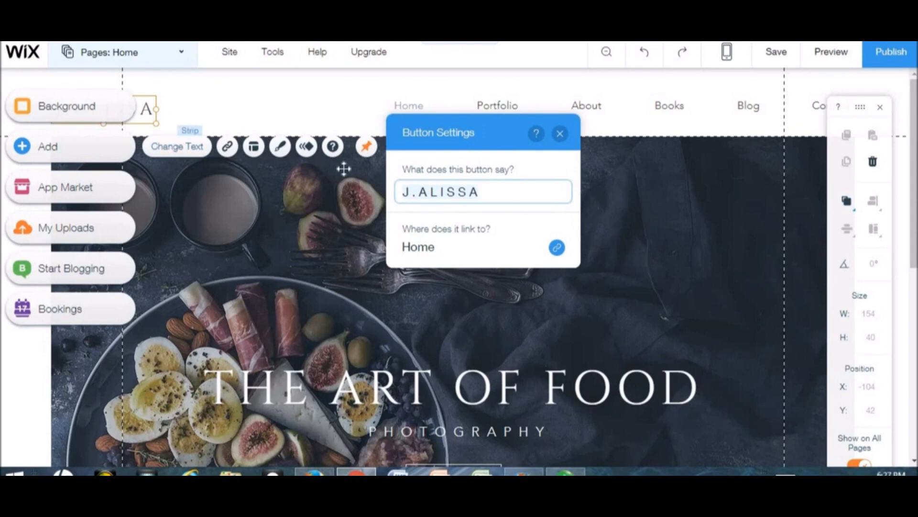
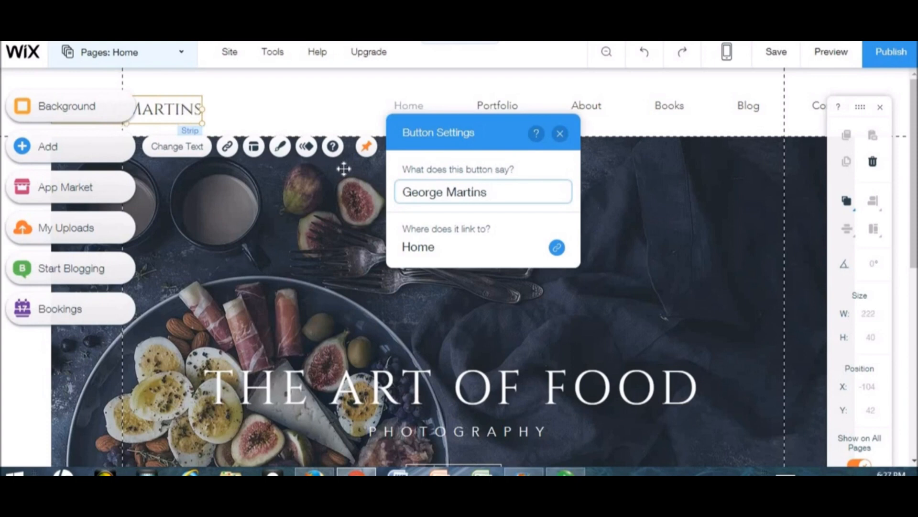
type(" Photos")
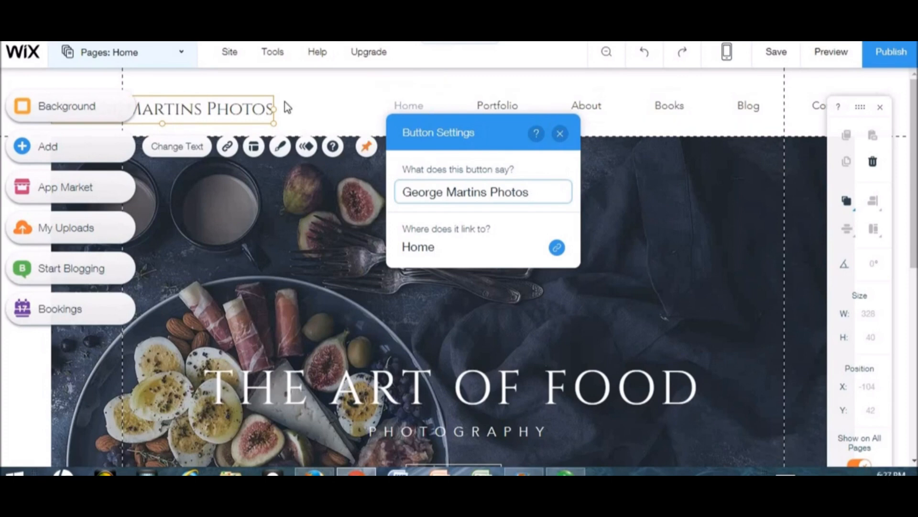
left_click(565, 139)
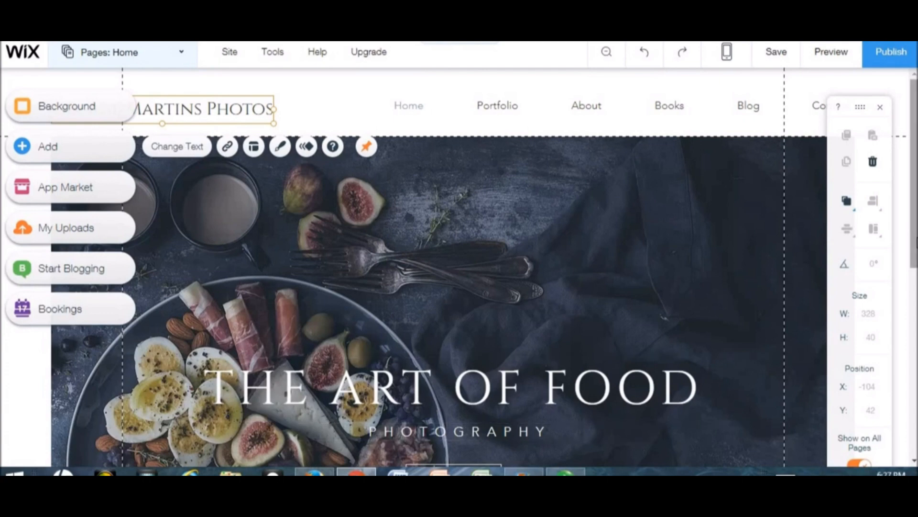
scroll(913, 191, "down", 3)
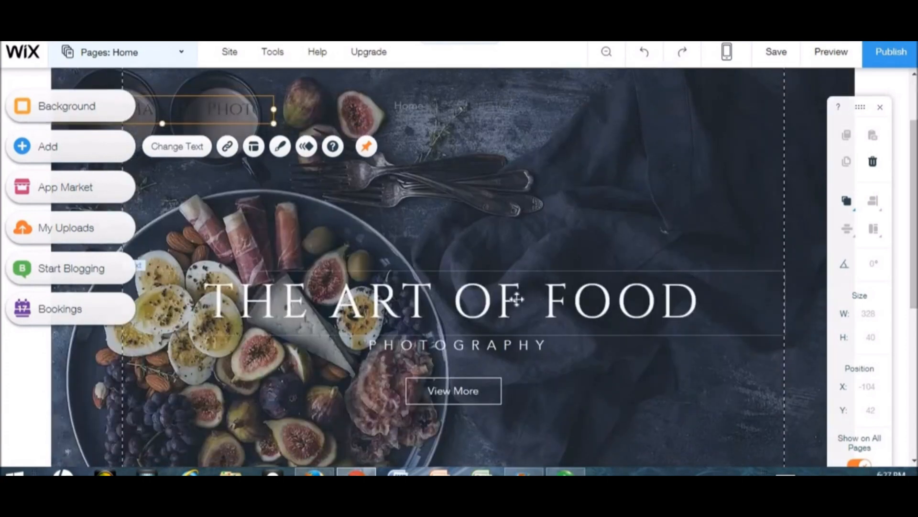
left_click(516, 300)
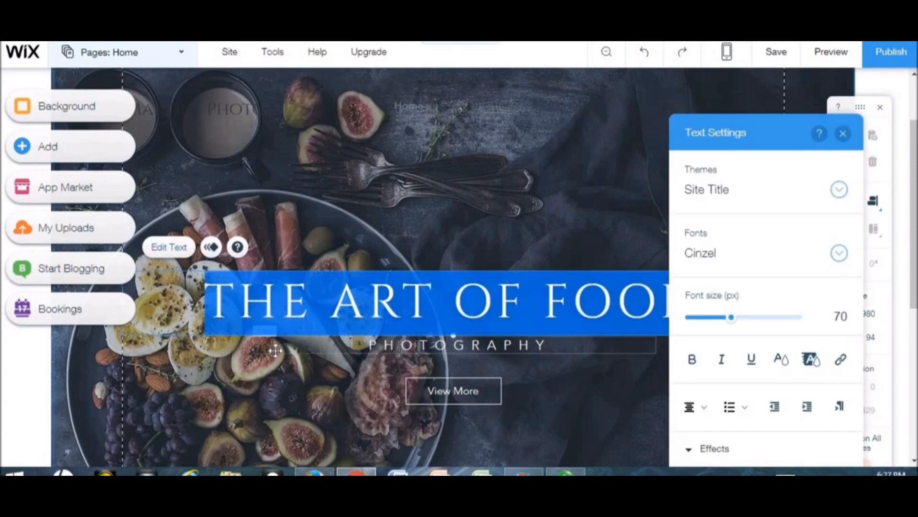
type("G")
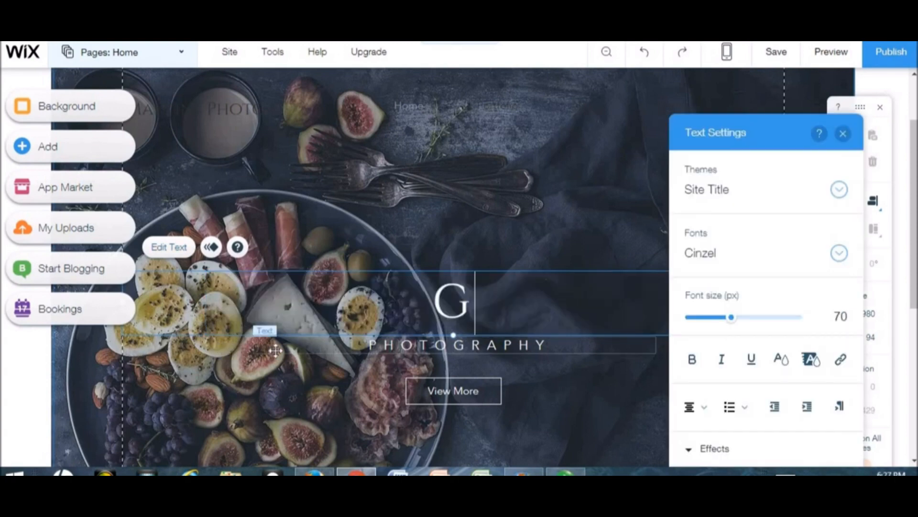
key("BackSpace")
type("WE")
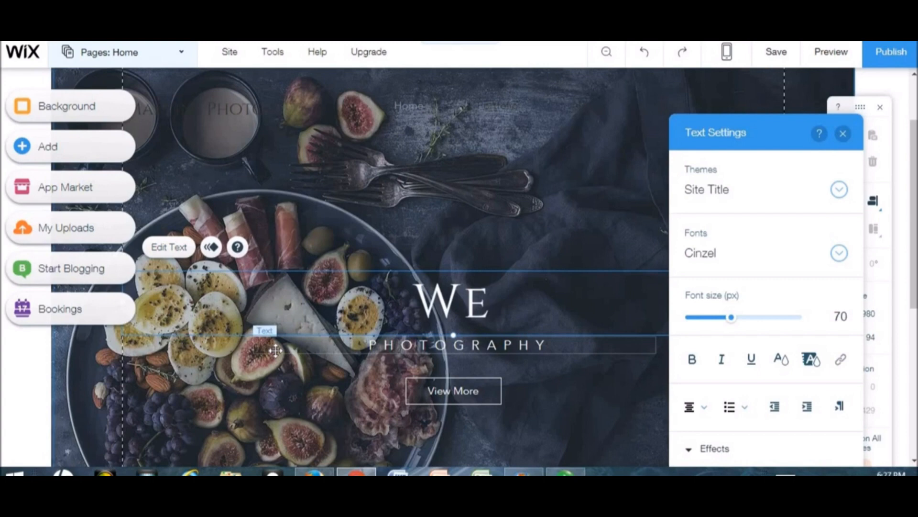
type("COME")
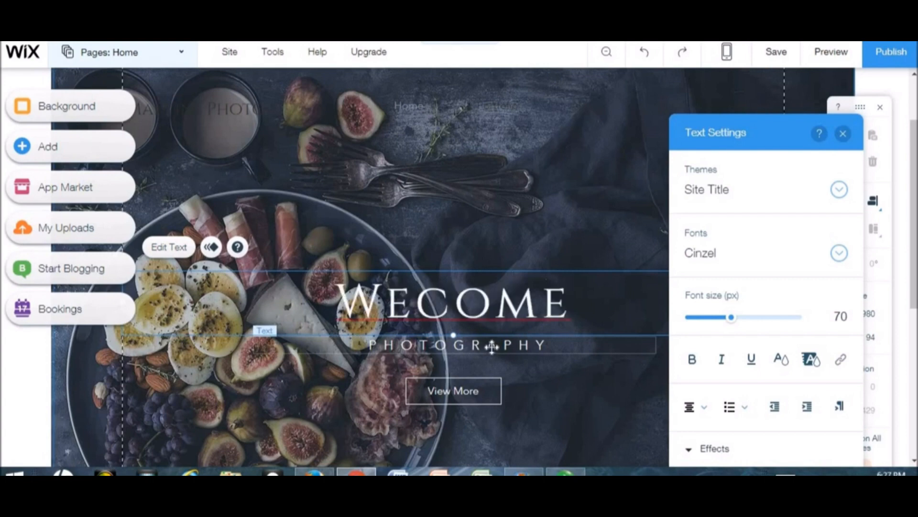
key("BackSpace")
key("BackSpace")
key("BackSpace")
key("BackSpace")
key("BackSpace")
key("BackSpace")
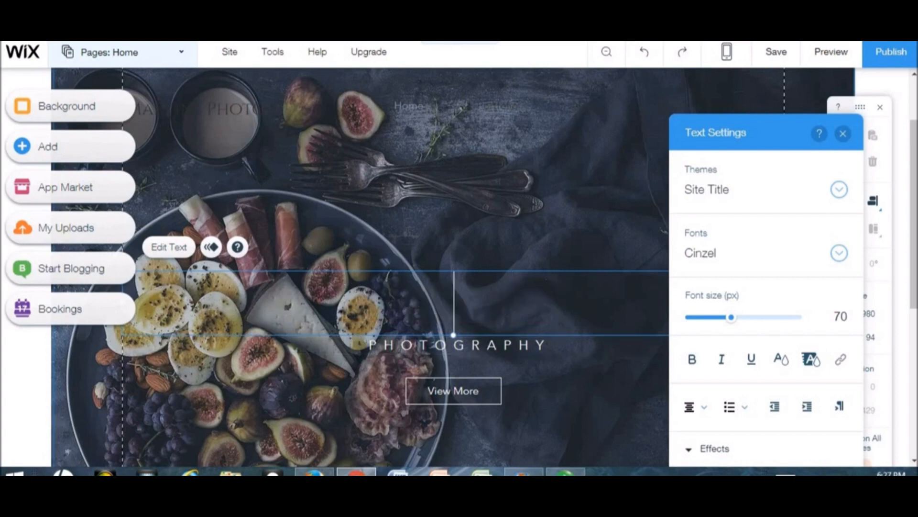
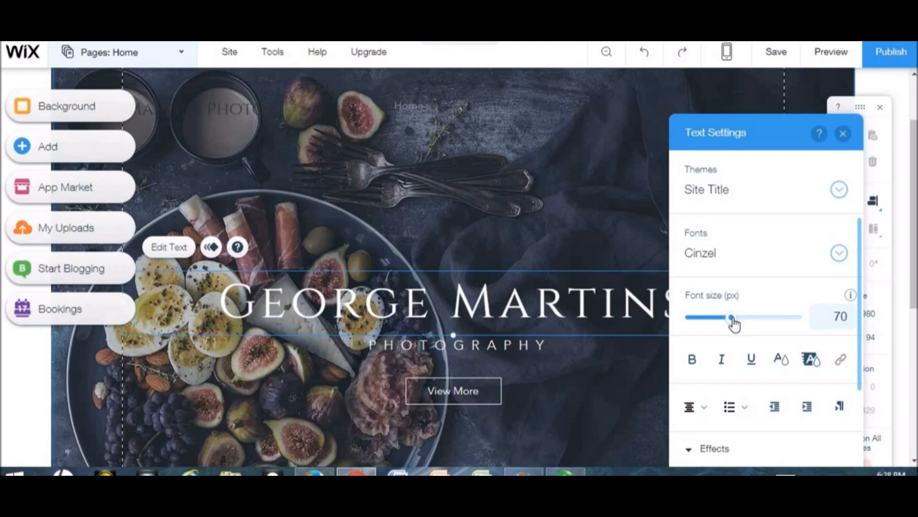
- Set the headline's font size to 75 px
left_click_drag(732, 319, 742, 321)
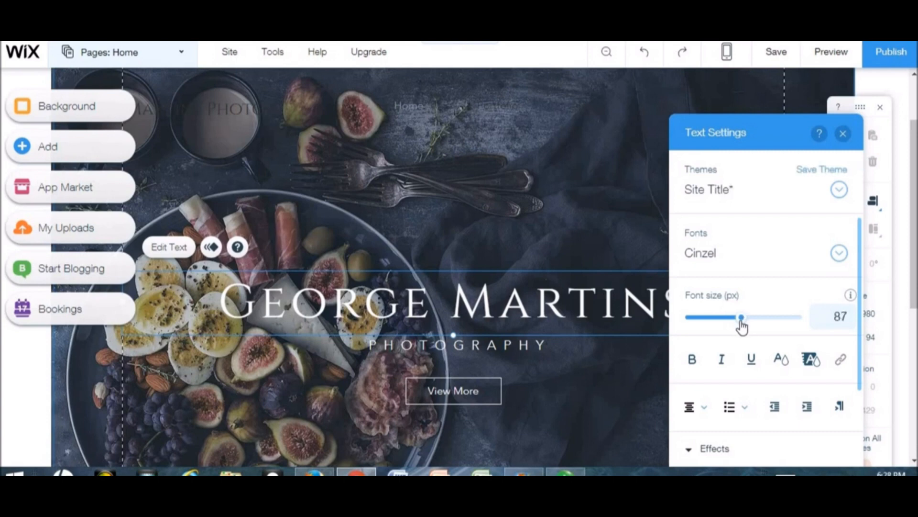
key("ctrl+z")
double_click(486, 313)
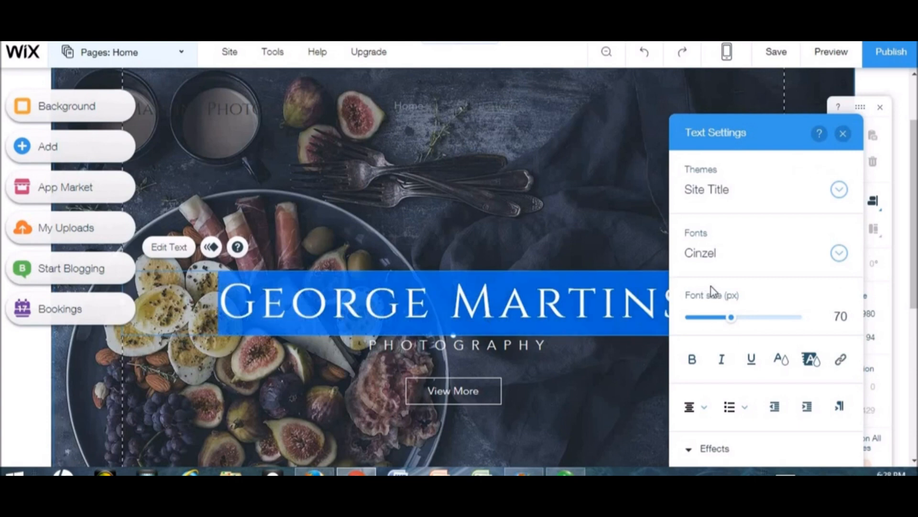
mouse_move(732, 320)
left_mouse_down()
mouse_move(745, 327)
mouse_move(725, 328)
mouse_move(734, 328)
left_mouse_up()
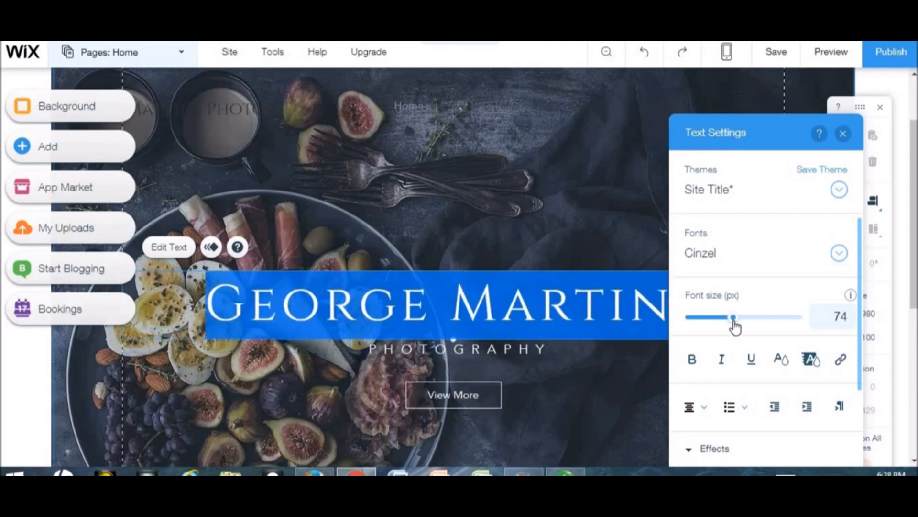
- Make the title bold in Clarendon LT, with italic and underline turned off
left_click(694, 364)
left_click(721, 366)
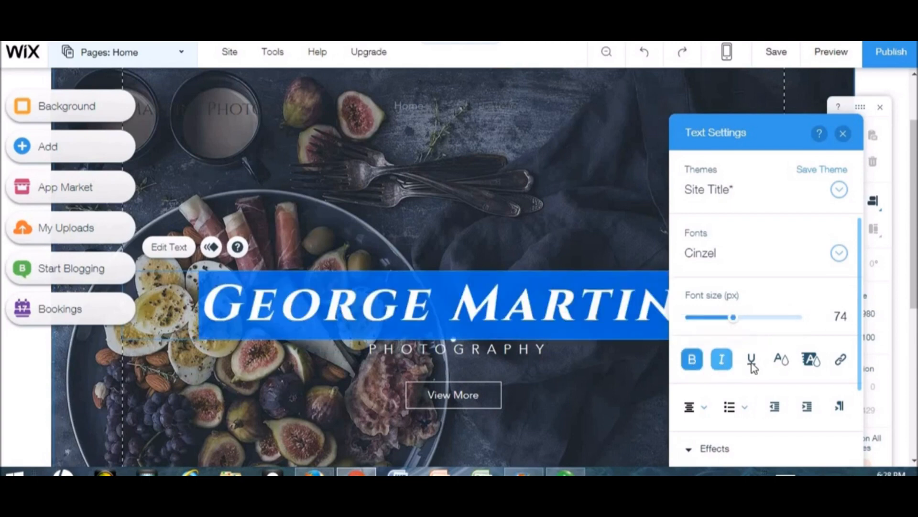
left_click(752, 366)
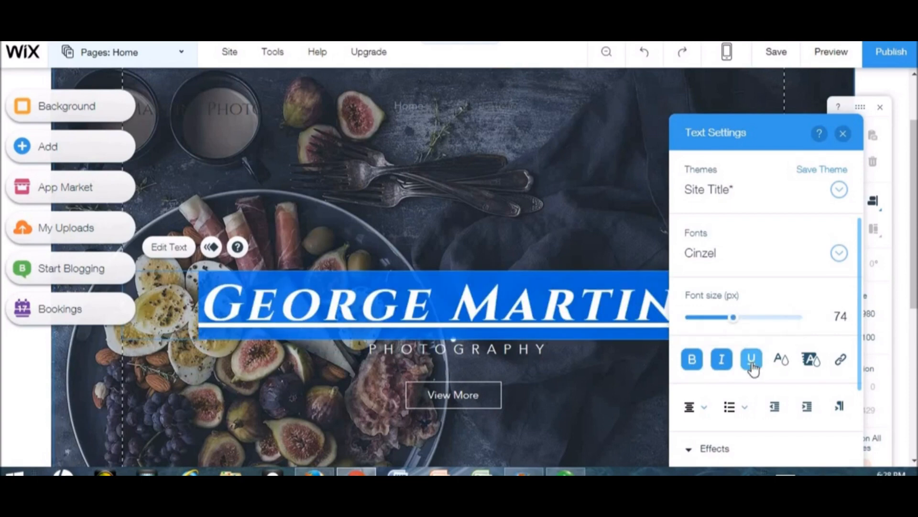
left_click(722, 365)
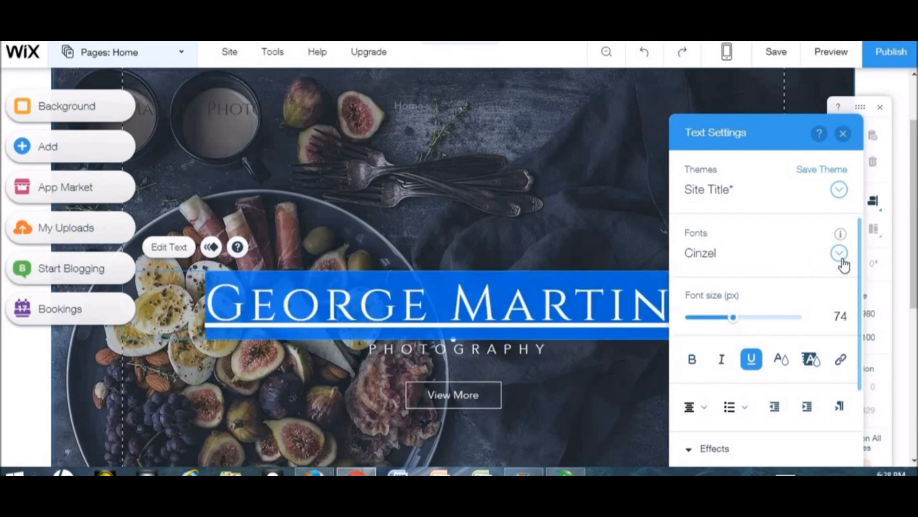
left_click(841, 261)
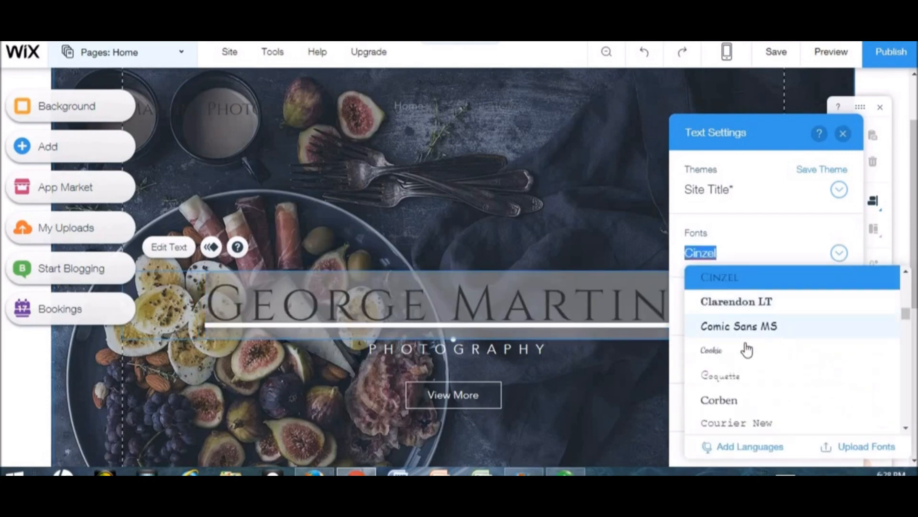
left_click(765, 310)
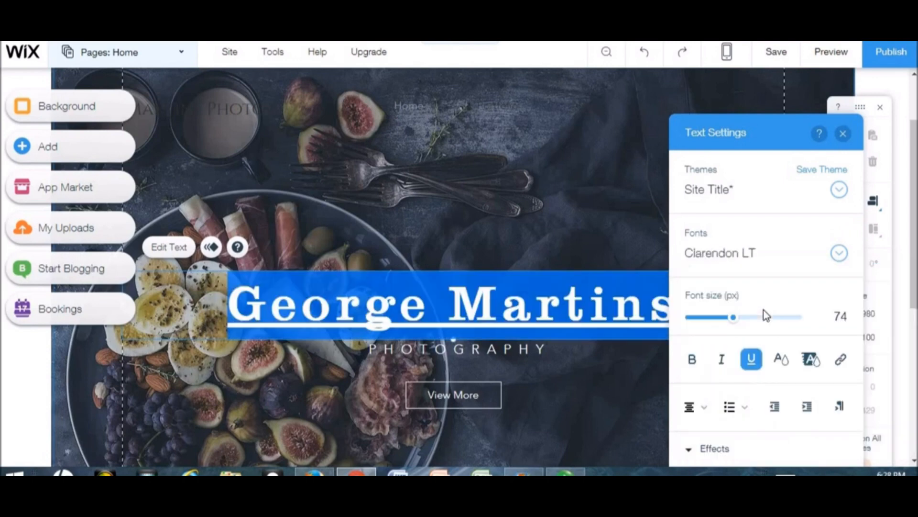
left_click(750, 362)
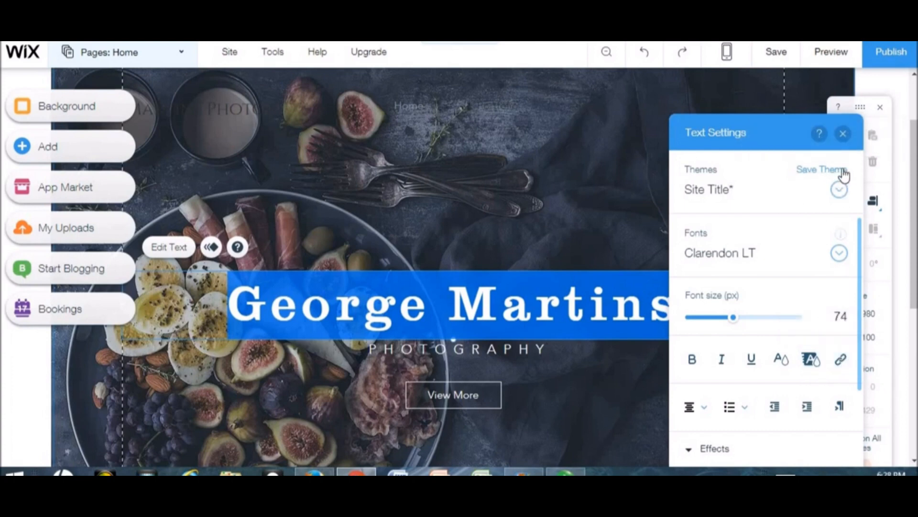
left_click(843, 137)
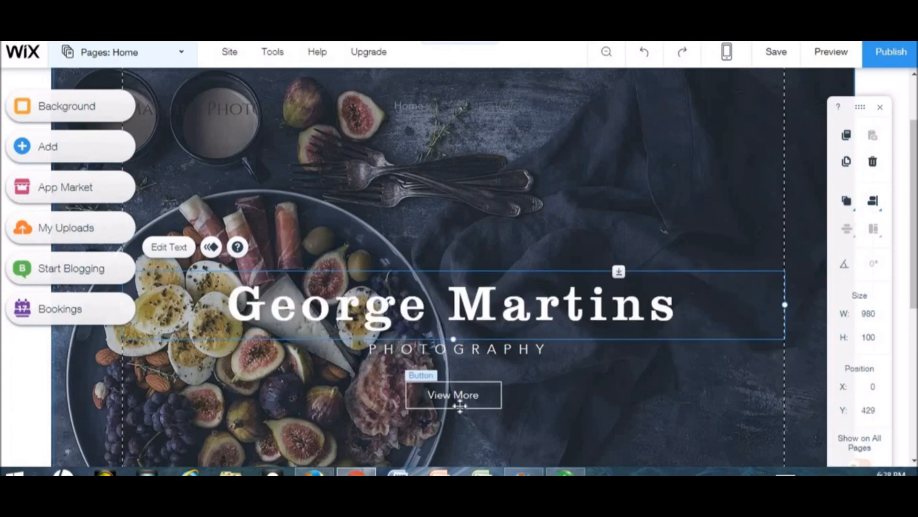
- Relabel the hero's View More button as 'Get Started'
left_click(460, 406)
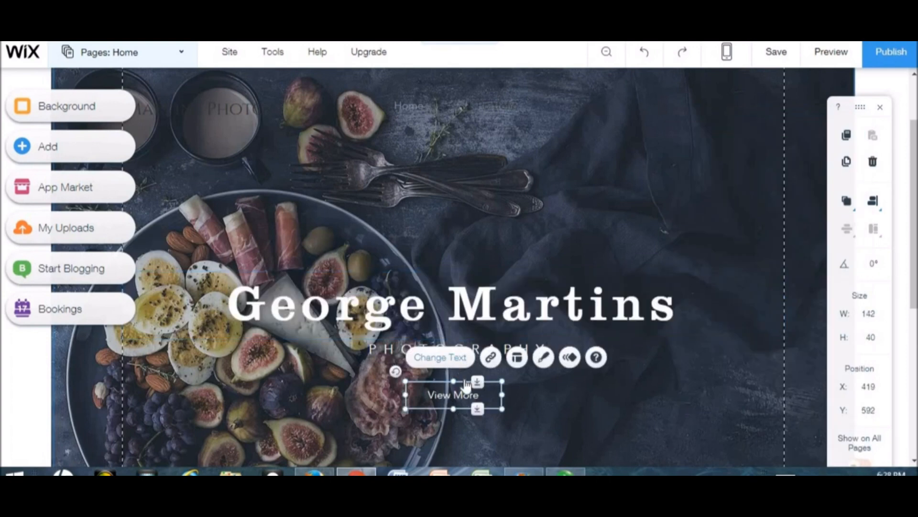
double_click(466, 382)
left_click(278, 334)
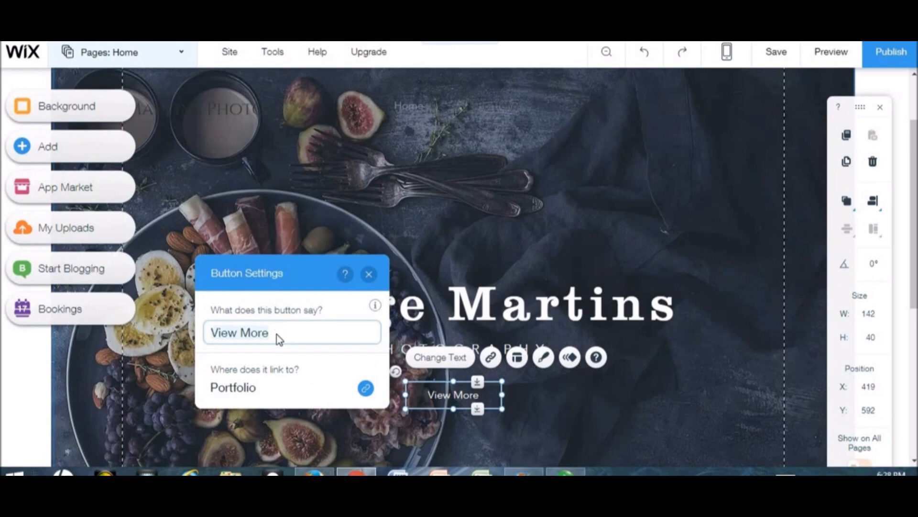
key("BackSpace")
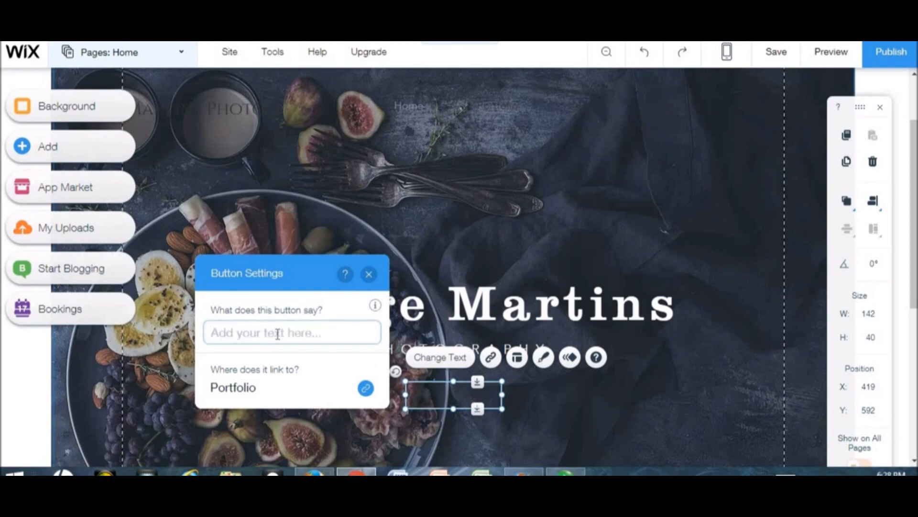
type("Get star")
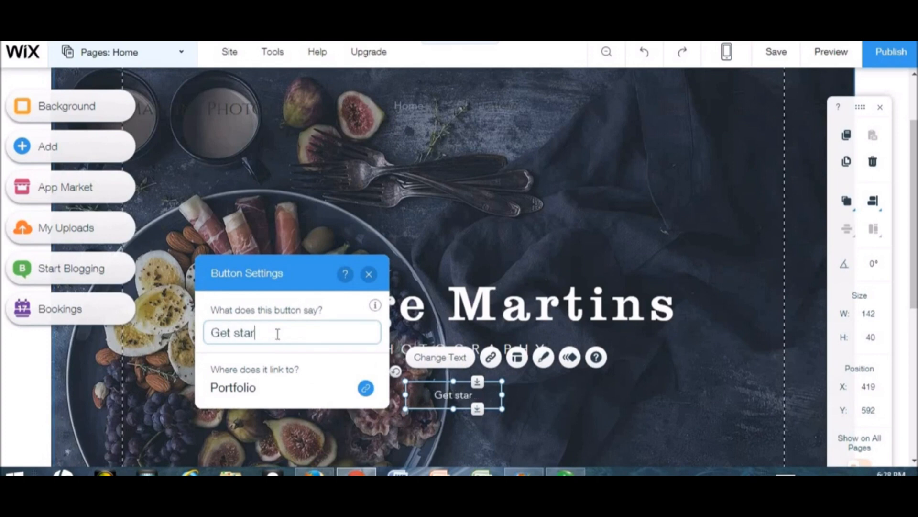
type("ted")
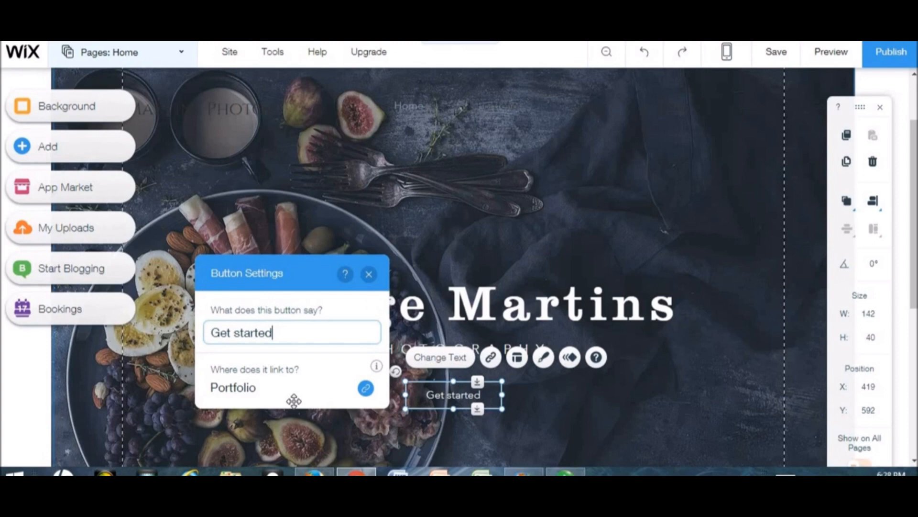
left_click(234, 337)
key("Delete")
type("S")
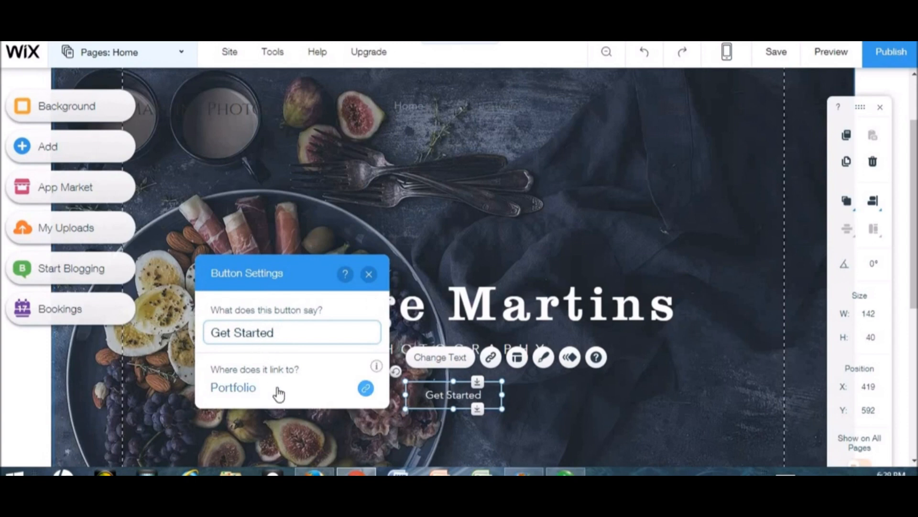
left_click(369, 274)
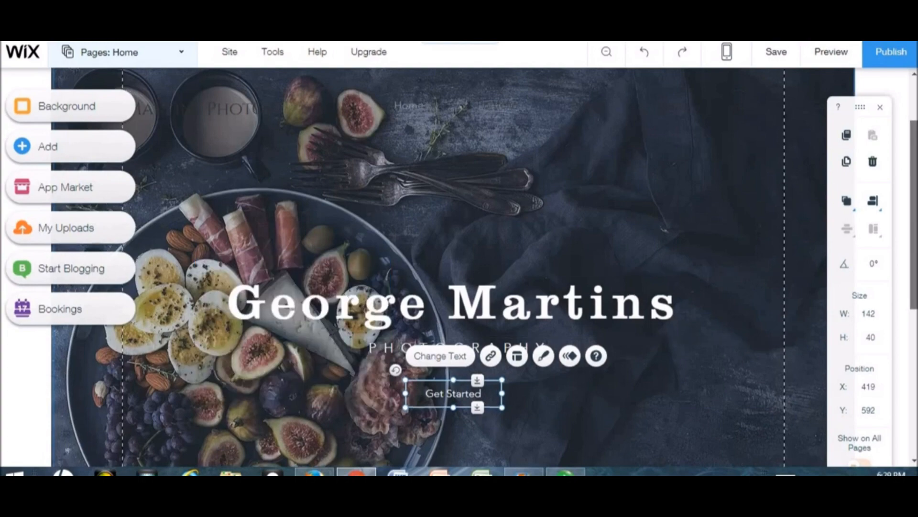
scroll(412, 456, "down", 6)
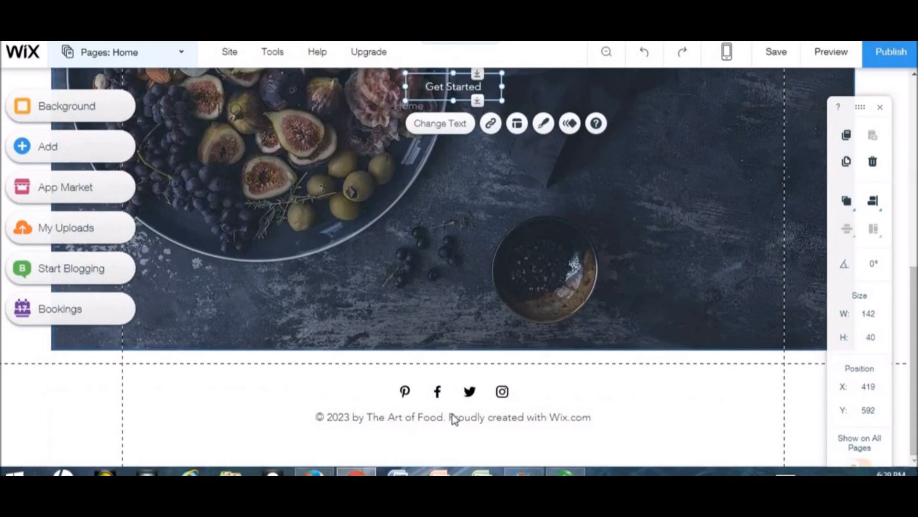
- Delete the Instagram, Twitter, Facebook and Pinterest icons from the footer social bar
left_click(475, 394)
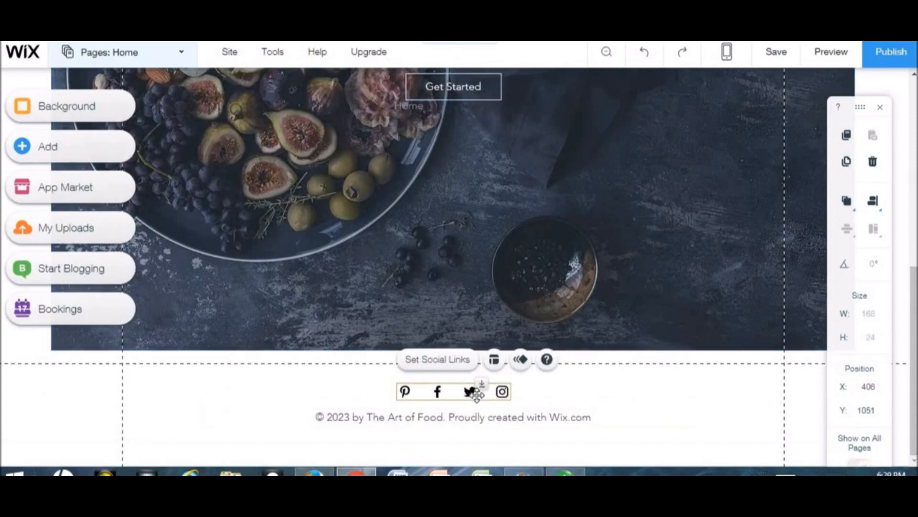
left_click(432, 361)
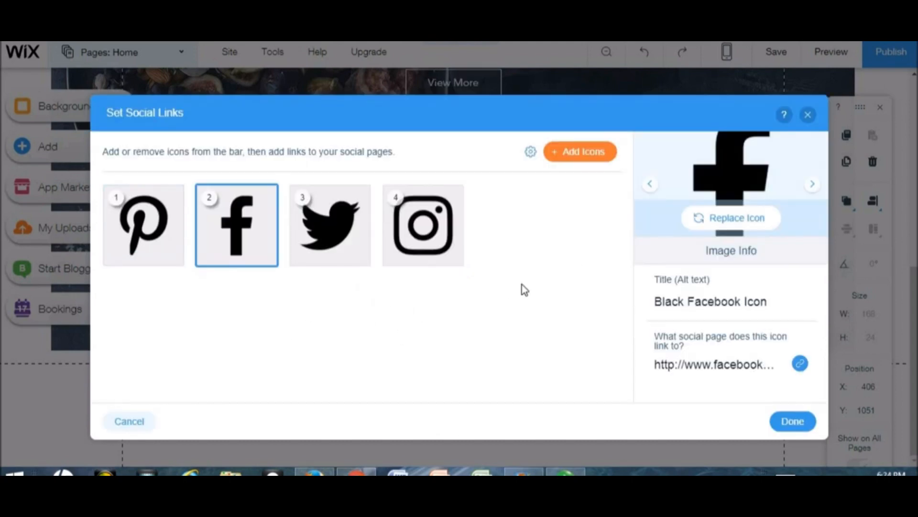
mouse_move(436, 263)
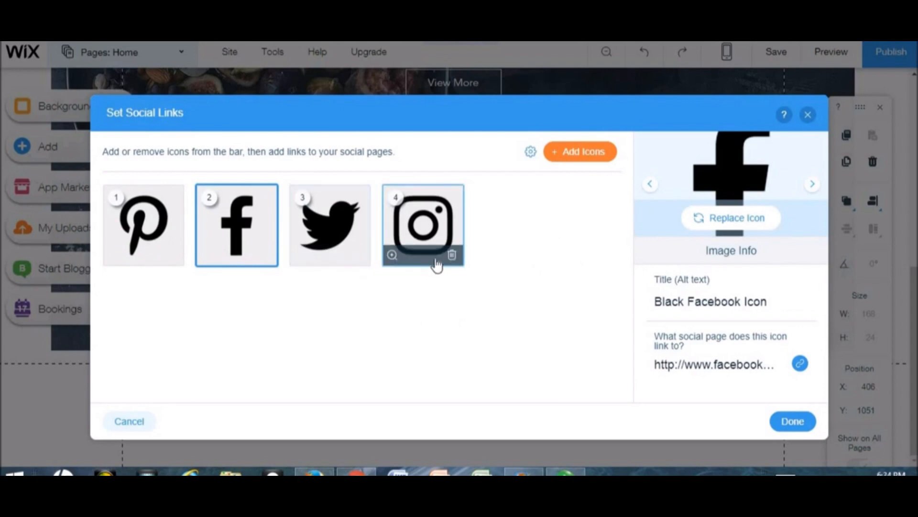
left_click(452, 256)
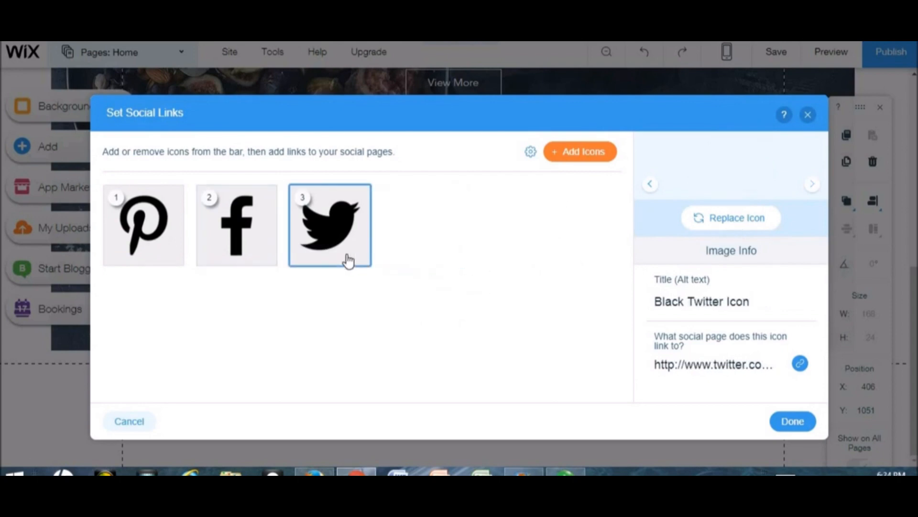
left_click(358, 255)
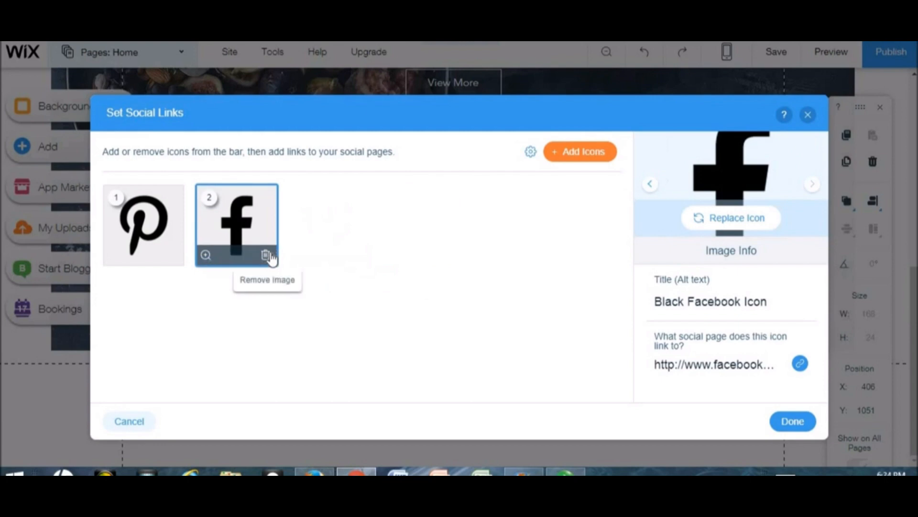
left_click(266, 254)
left_click(172, 259)
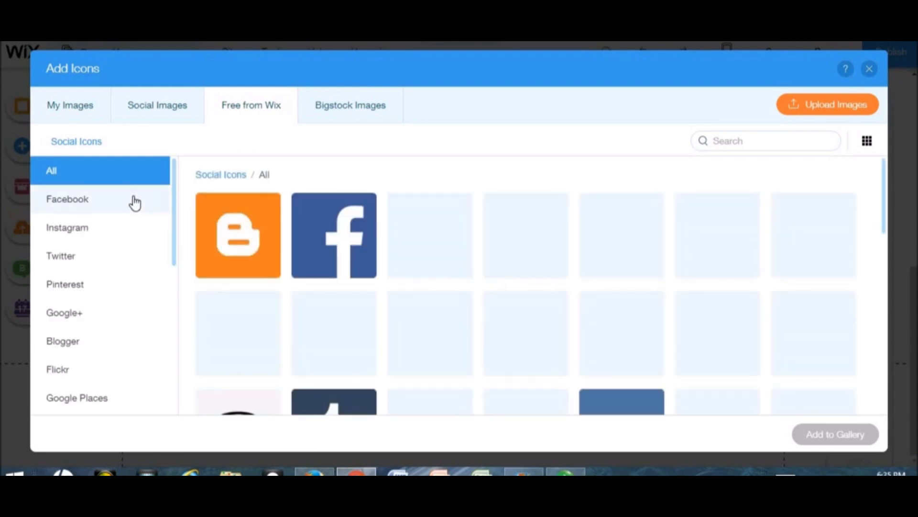
- Add a blue square Facebook icon and a pink Instagram icon placed after it
left_click(135, 202)
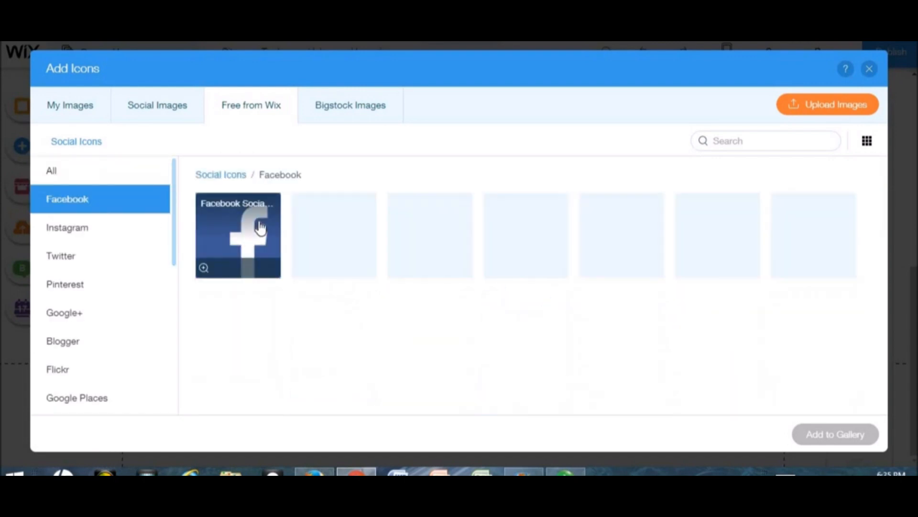
left_click(260, 228)
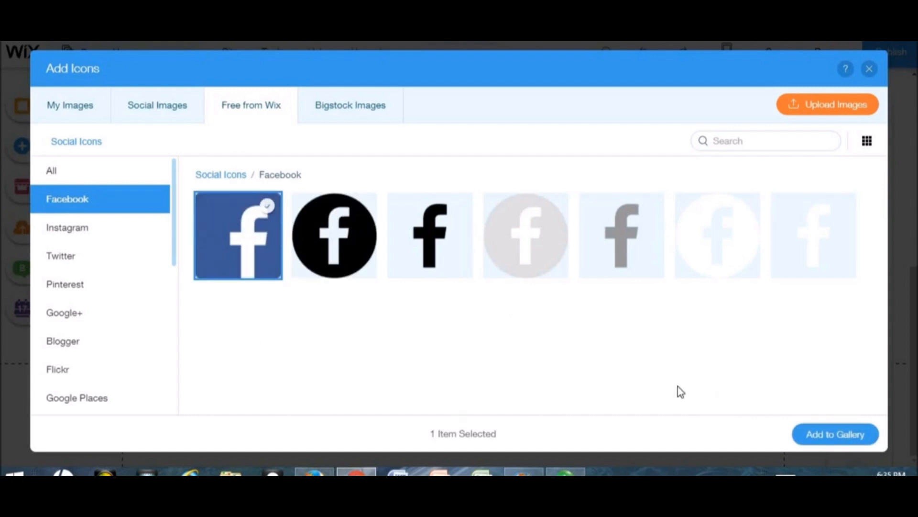
left_click(860, 440)
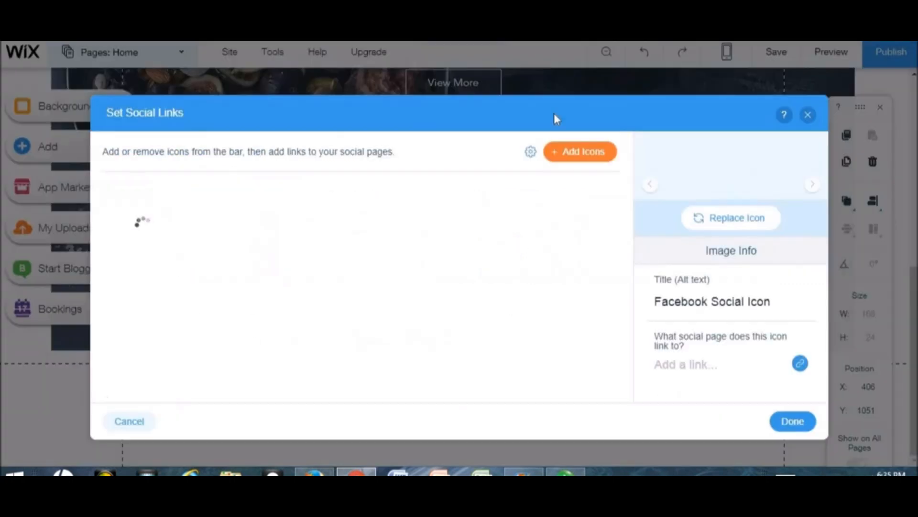
left_click(568, 154)
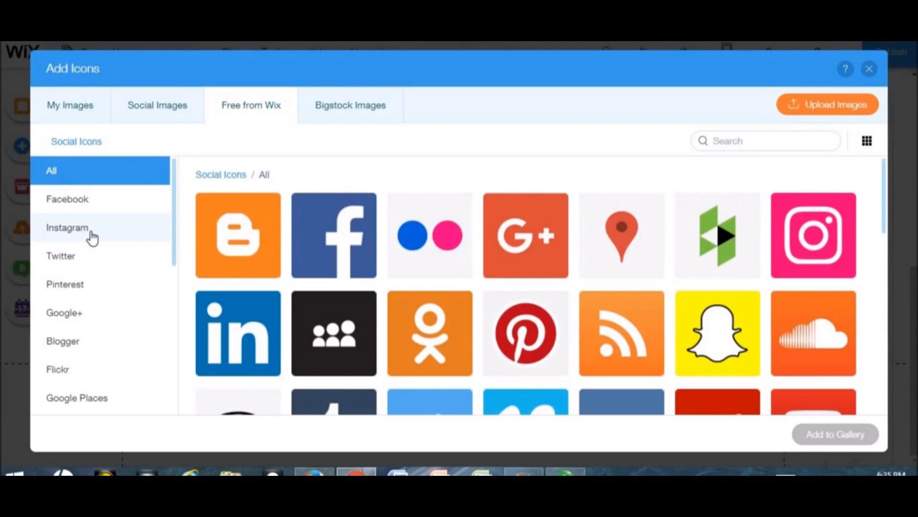
left_click(90, 230)
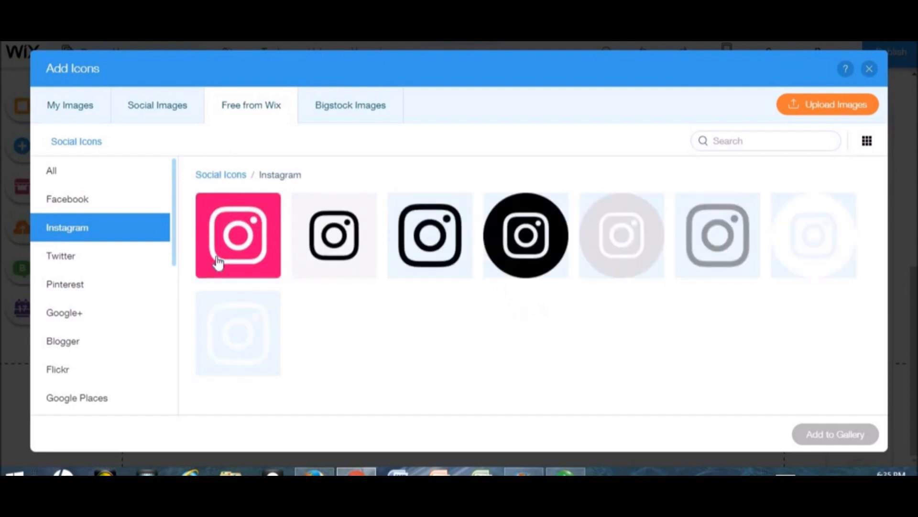
double_click(229, 246)
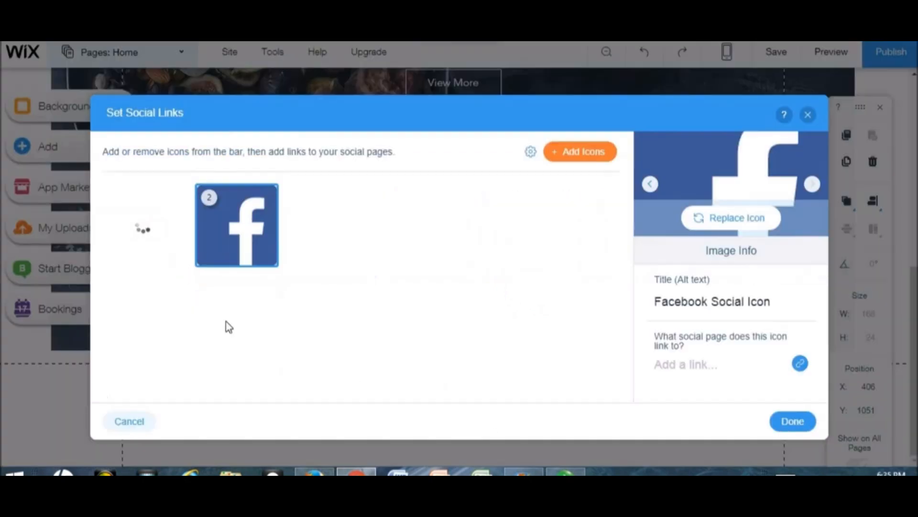
left_click_drag(168, 234, 325, 235)
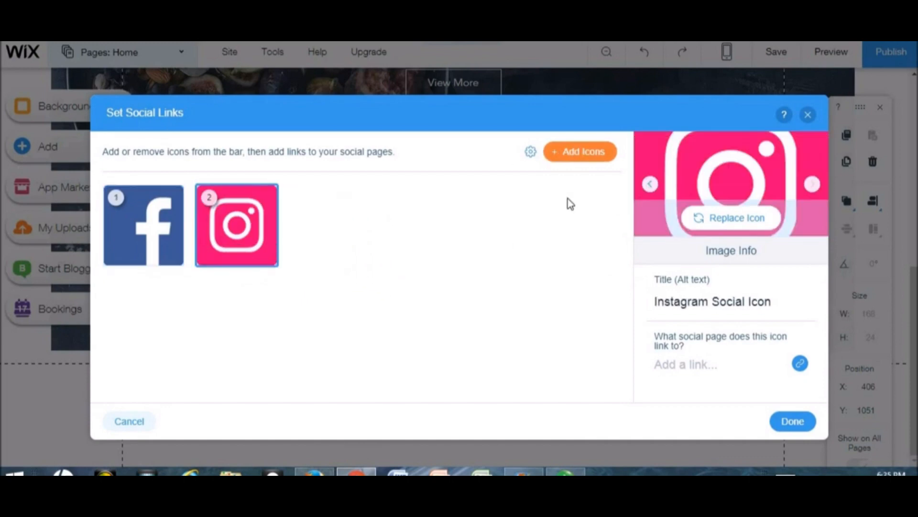
- Add a blue square Twitter icon in the last slot, then select the Facebook icon
left_click(580, 151)
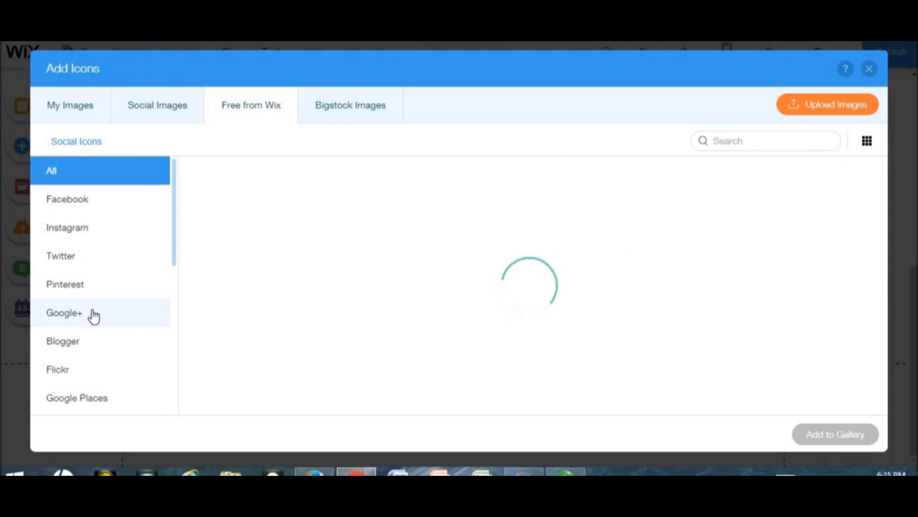
left_click(95, 314)
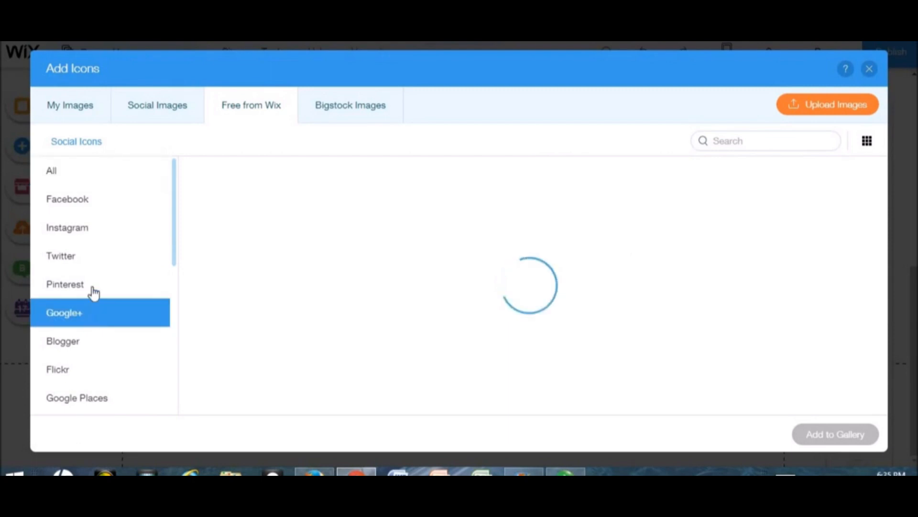
left_click(100, 267)
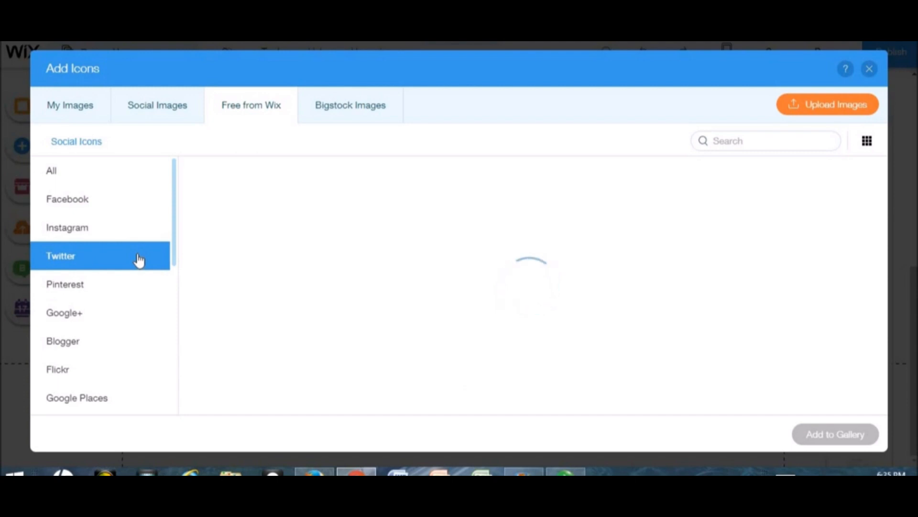
left_click(254, 229)
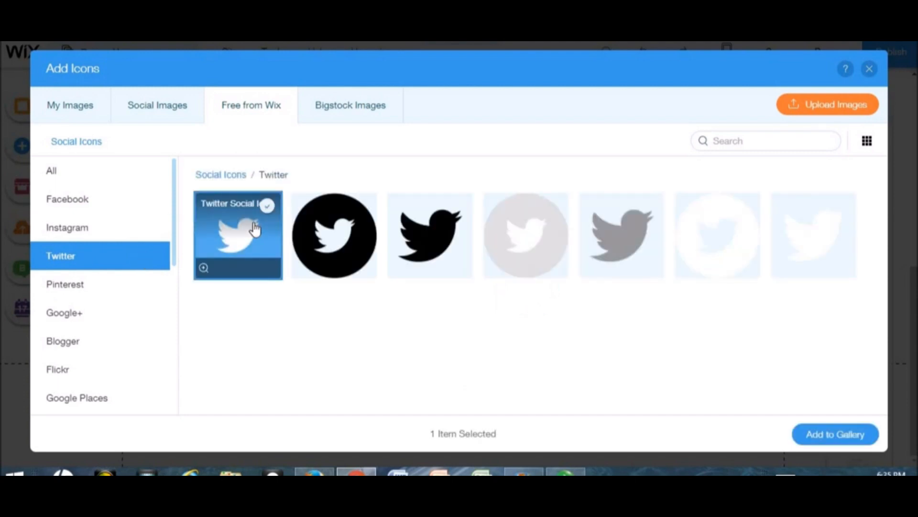
left_click(254, 229)
left_click(255, 229)
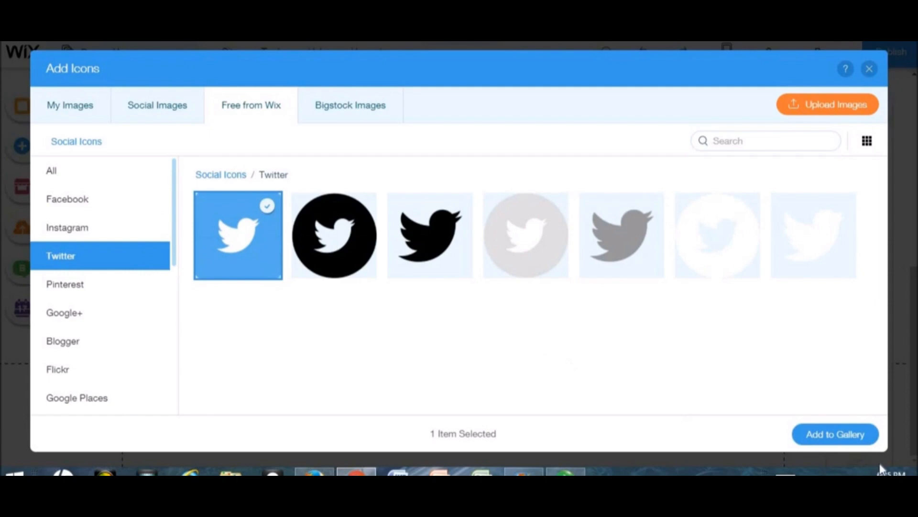
left_click(850, 436)
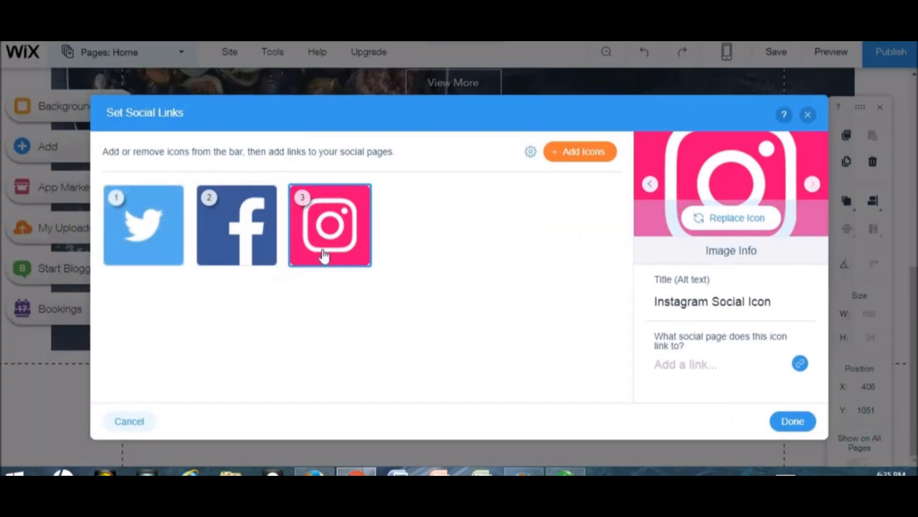
left_click_drag(427, 241, 338, 216)
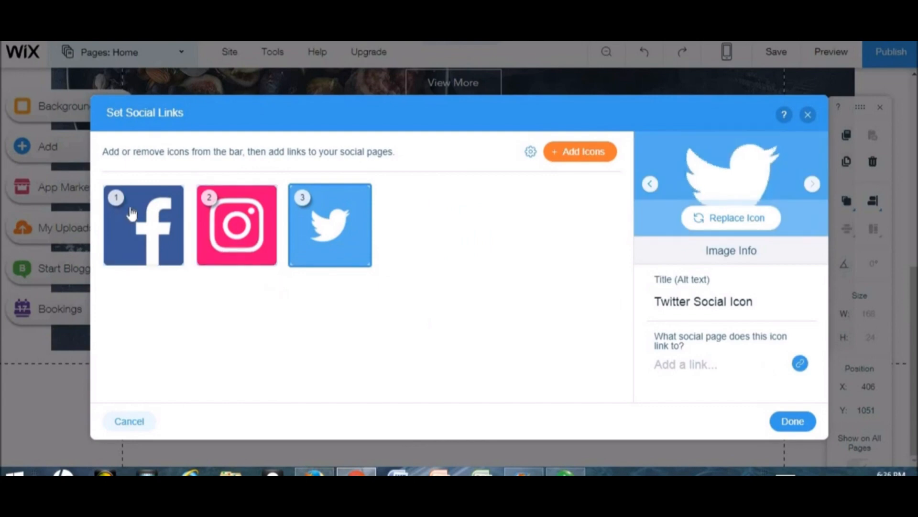
left_click(148, 220)
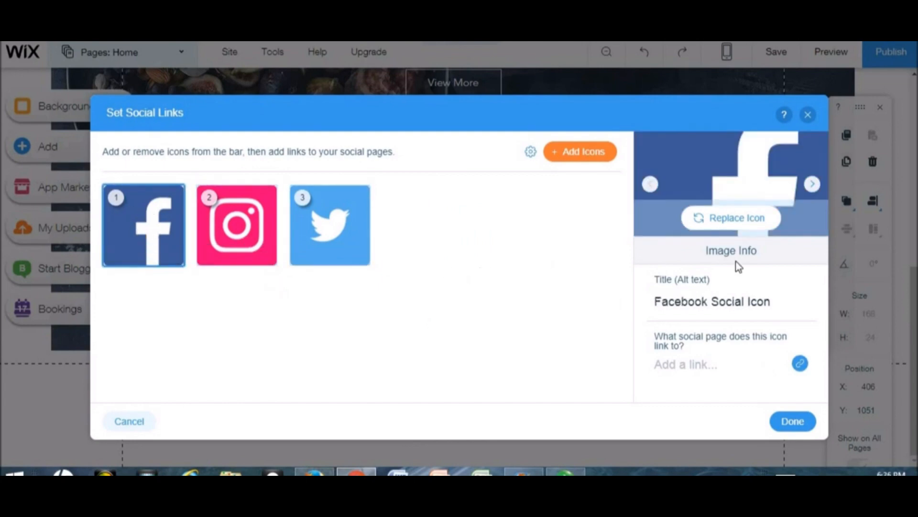
mouse_move(111, 218)
- Link the Facebook icon to the academy's Facebook page URL, opening in a new window
left_click(702, 366)
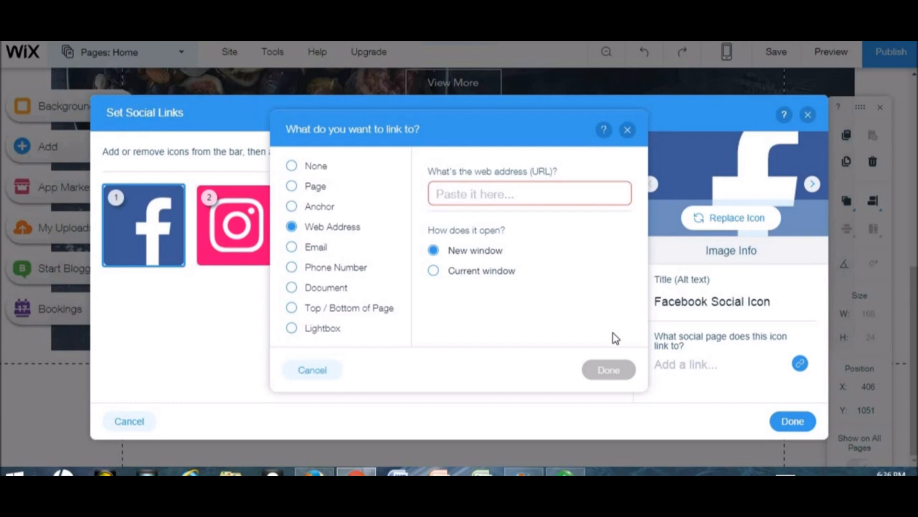
type("www")
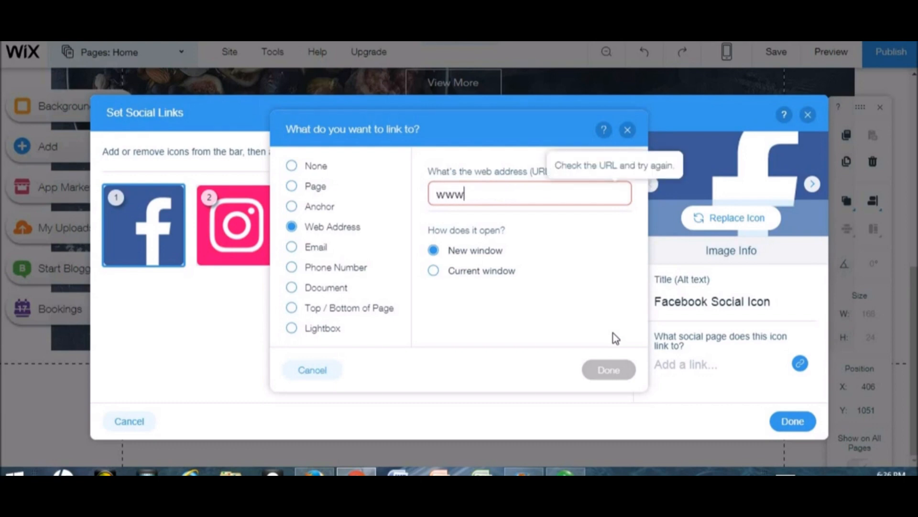
type(".faceboo")
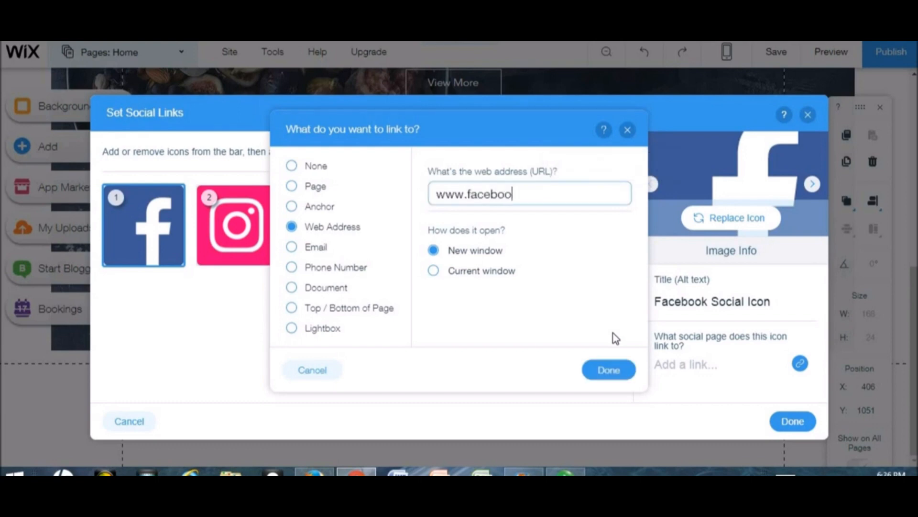
type("k.com/user/s")
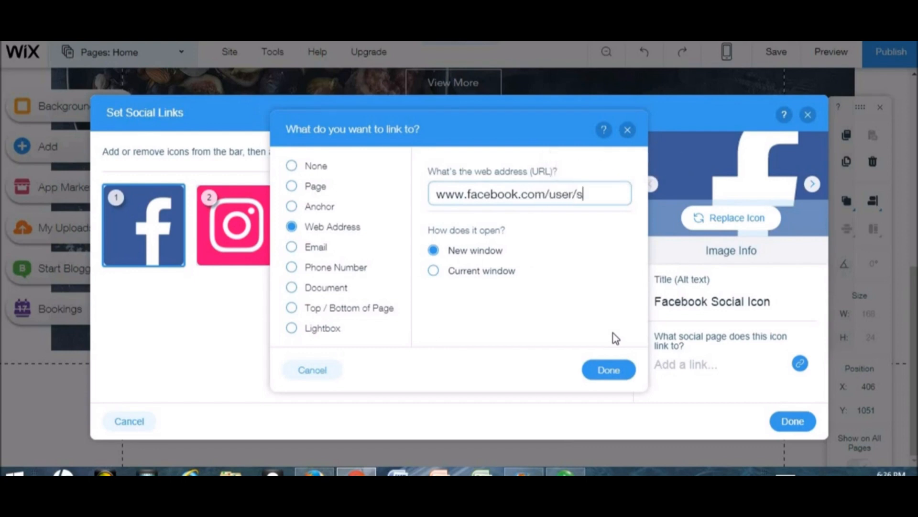
type("kilfunacademy")
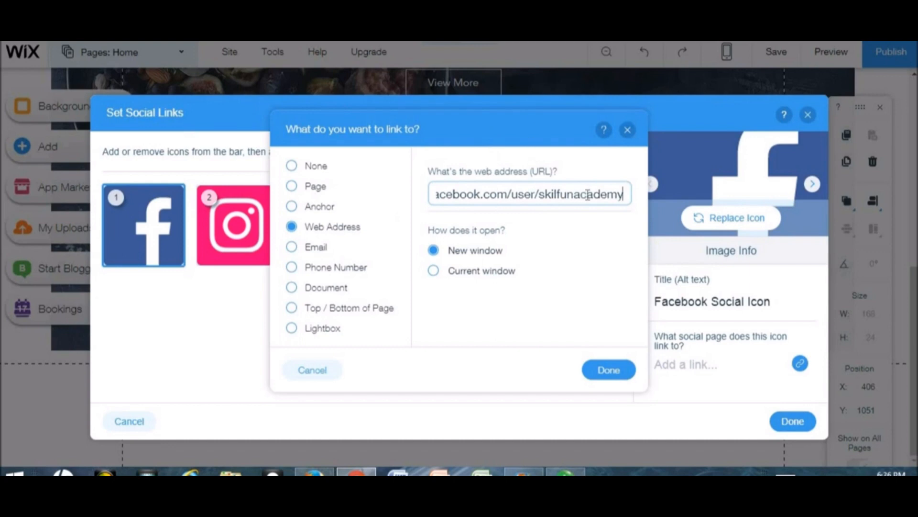
left_click(555, 192)
type("l")
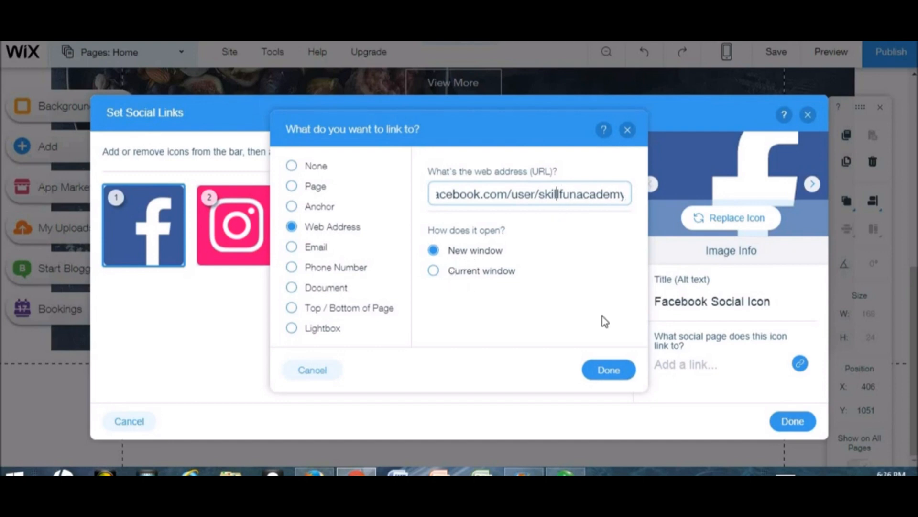
left_click(434, 271)
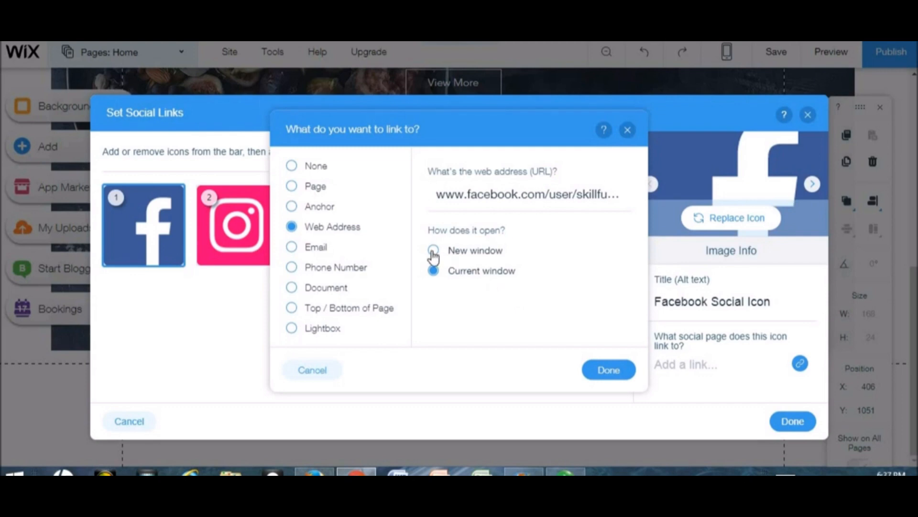
left_click(433, 251)
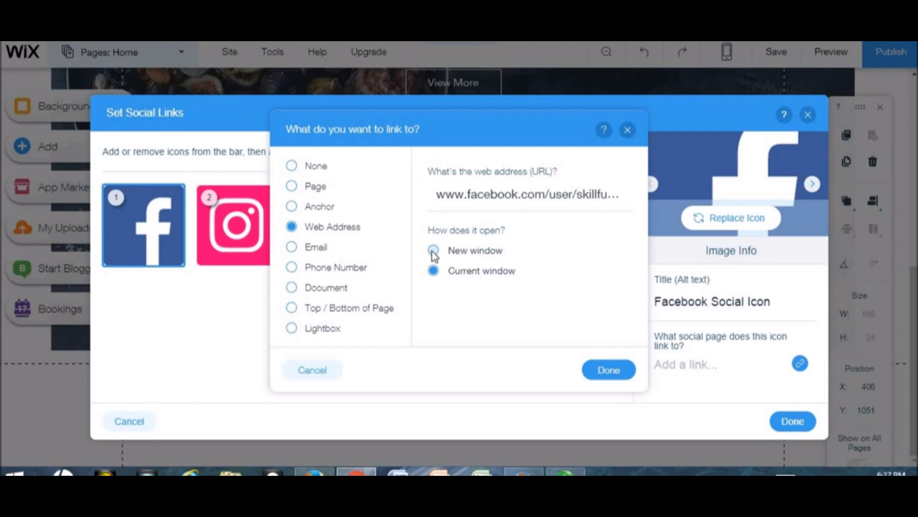
left_click(804, 432)
left_click(809, 428)
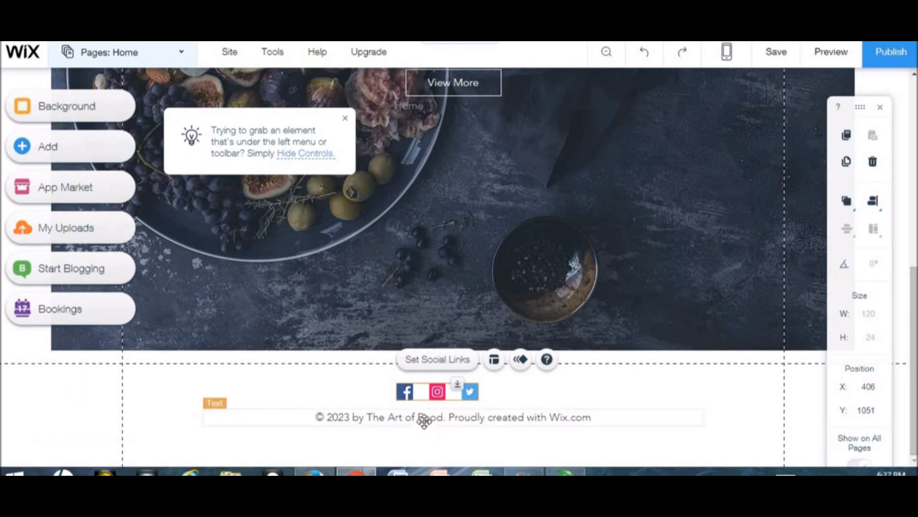
- Replace the footer's old site name and Wix.com credit with the photographer's name
left_click(237, 416)
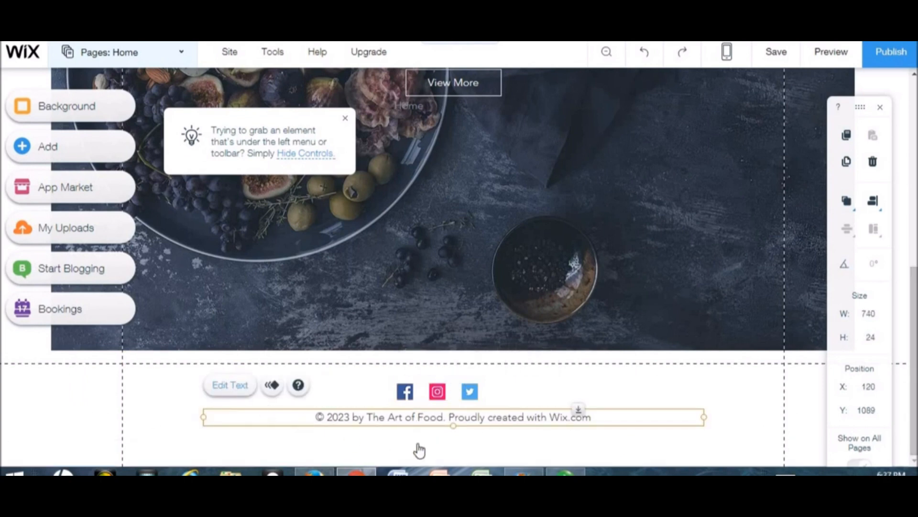
double_click(452, 421)
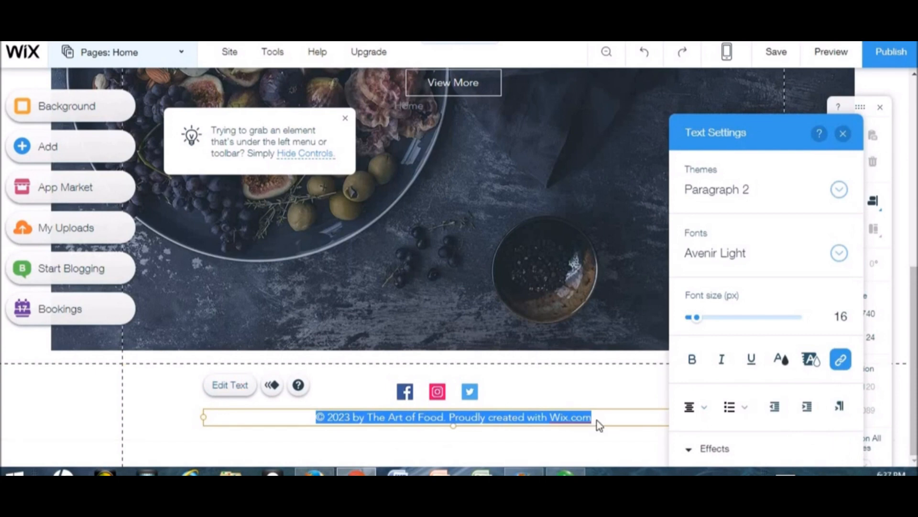
left_click_drag(591, 419, 524, 422)
key("BackSpace")
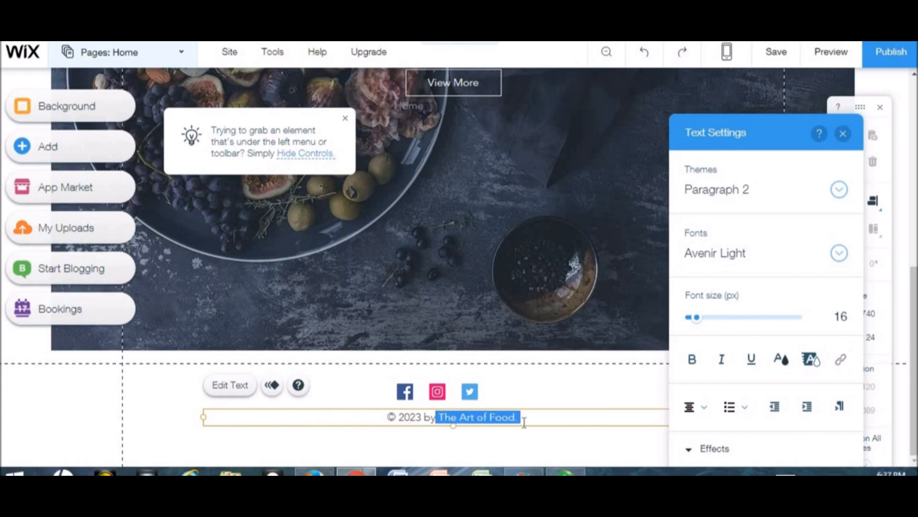
key("BackSpace")
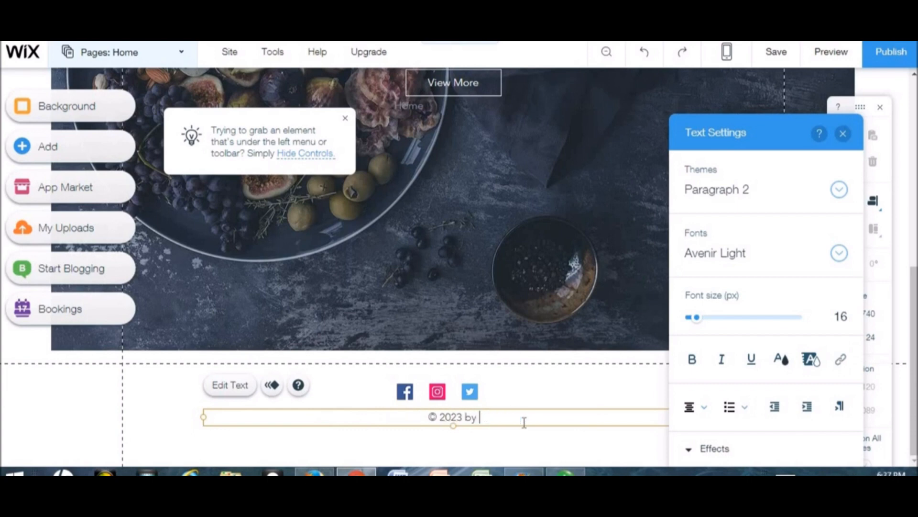
key("BackSpace")
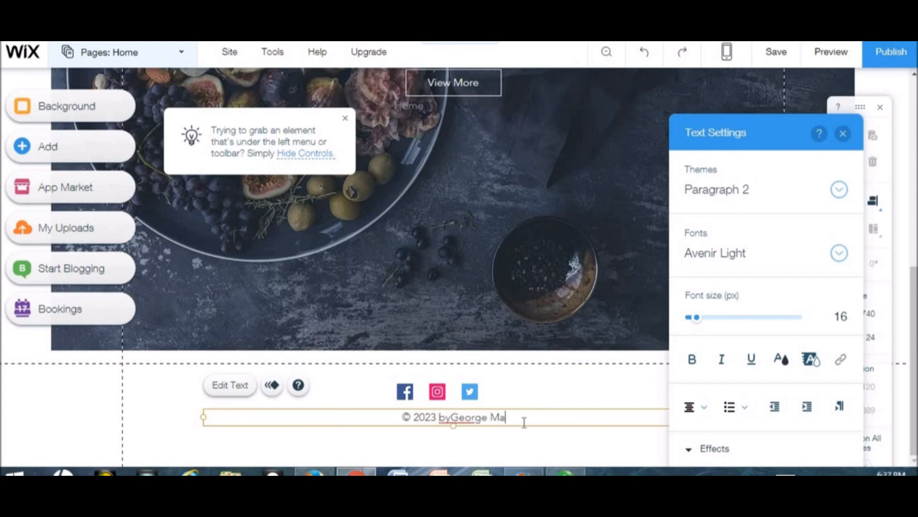
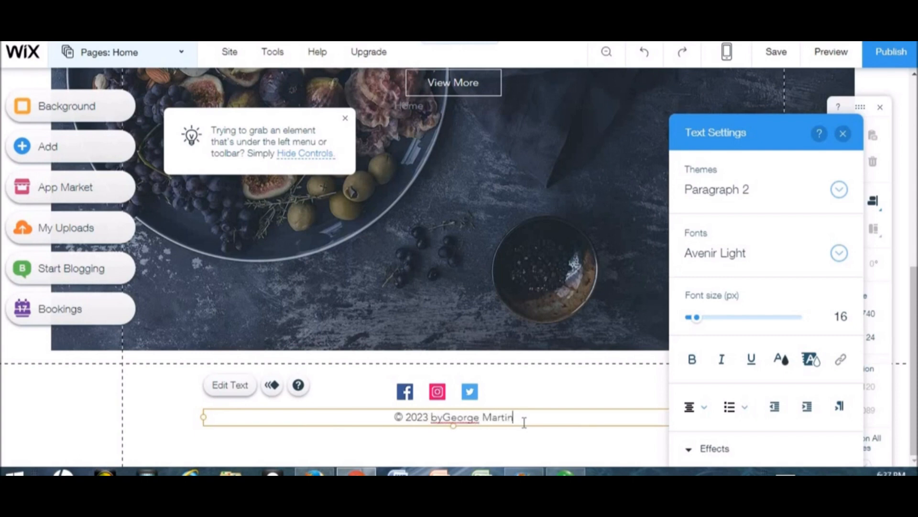
left_click(444, 415)
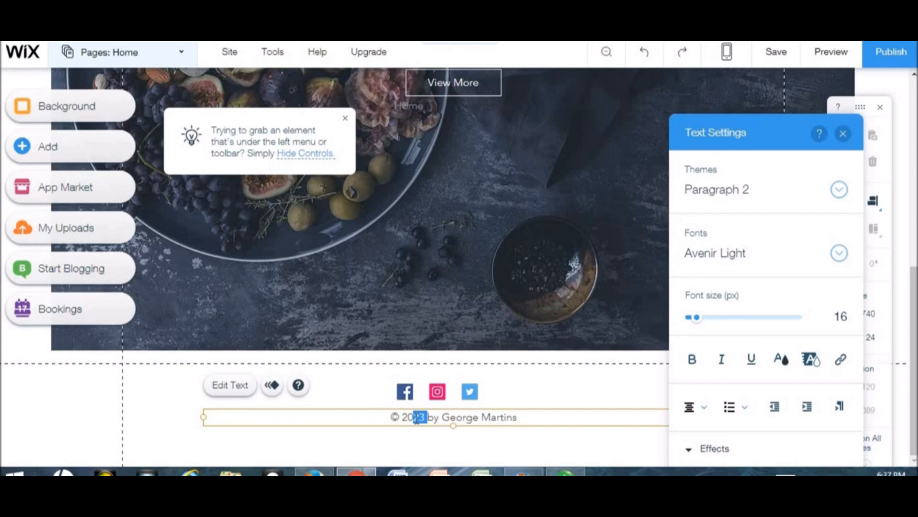
- Change the footer copyright year to 2017
key("BackSpace")
type("17")
left_click(602, 377)
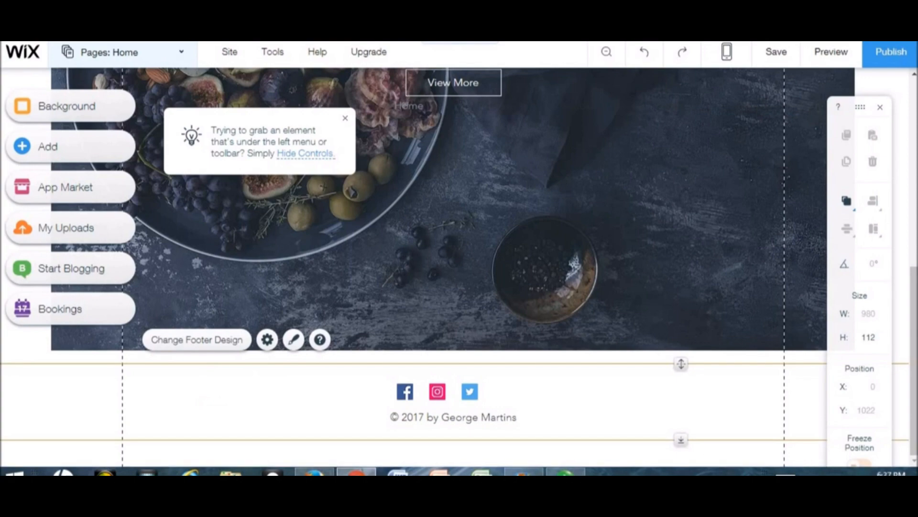
- Scroll to the top, dismiss the Hide Controls tip, and open the Pages list to reach Portfolio
left_click_drag(913, 282, 914, 96)
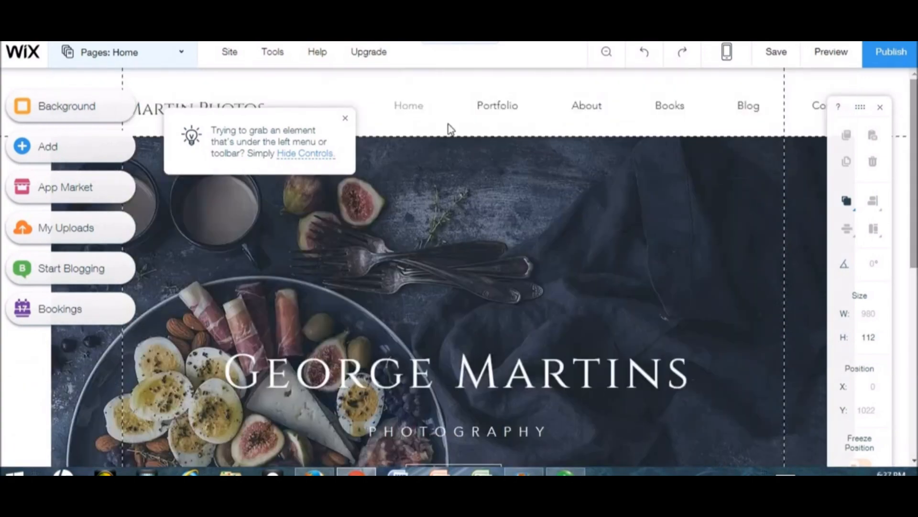
left_click(345, 119)
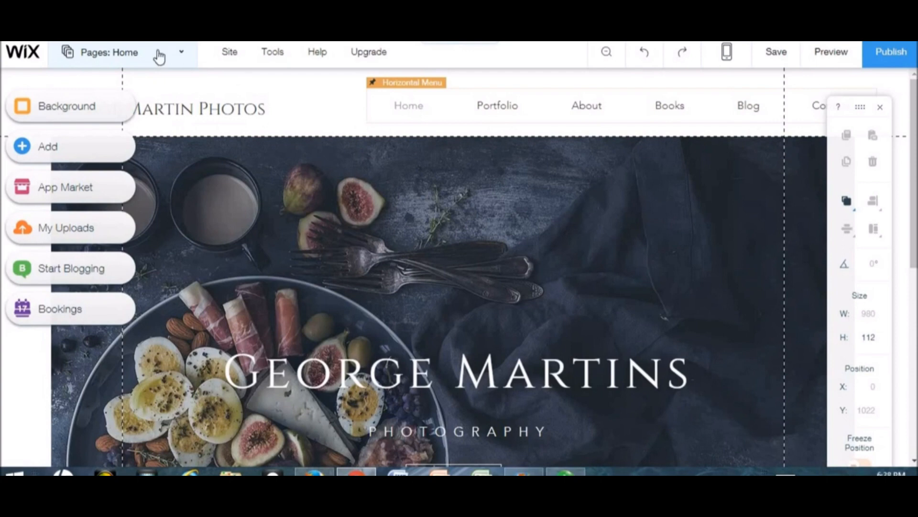
left_click(185, 57)
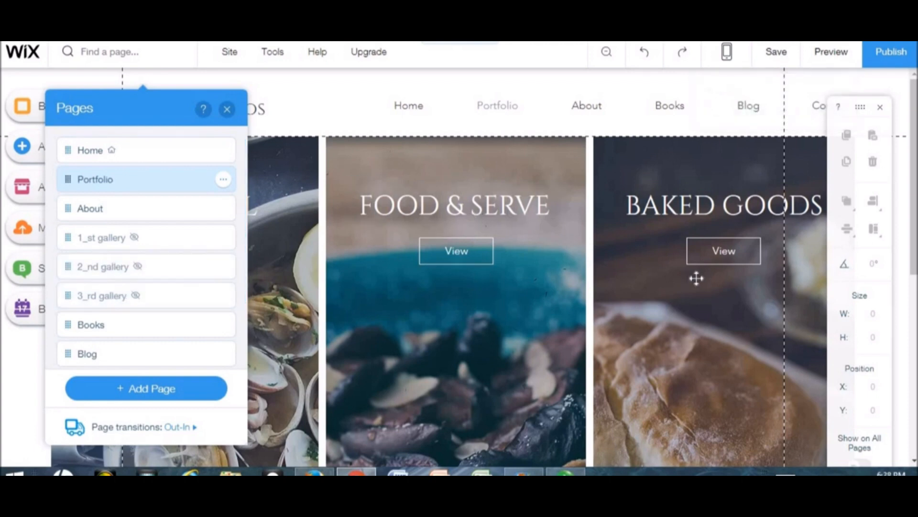
- Close the Pages list and retitle the Portfolio page's EDITORIAL heading to Pasta
left_click(226, 110)
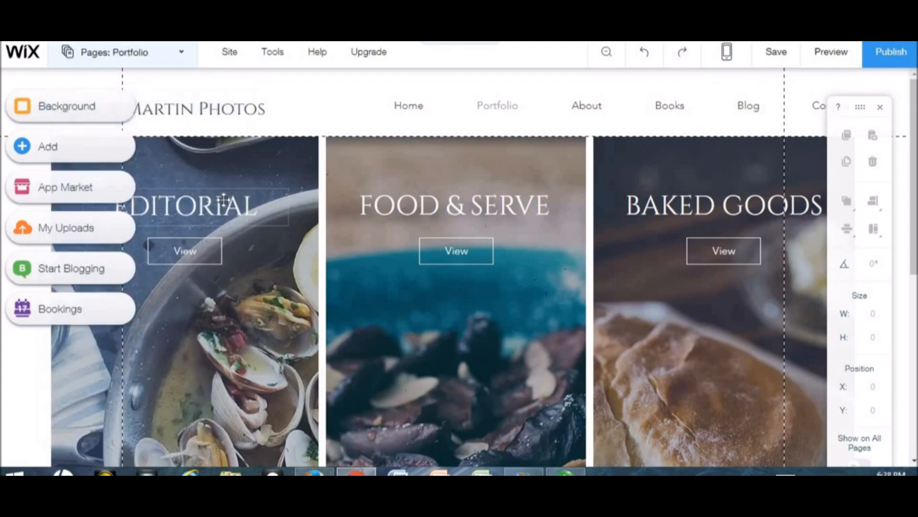
left_click(223, 199)
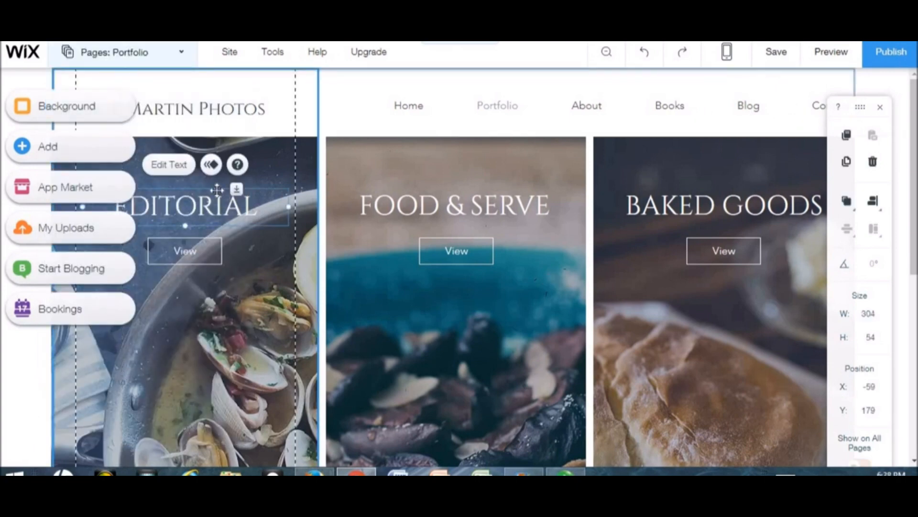
double_click(184, 213)
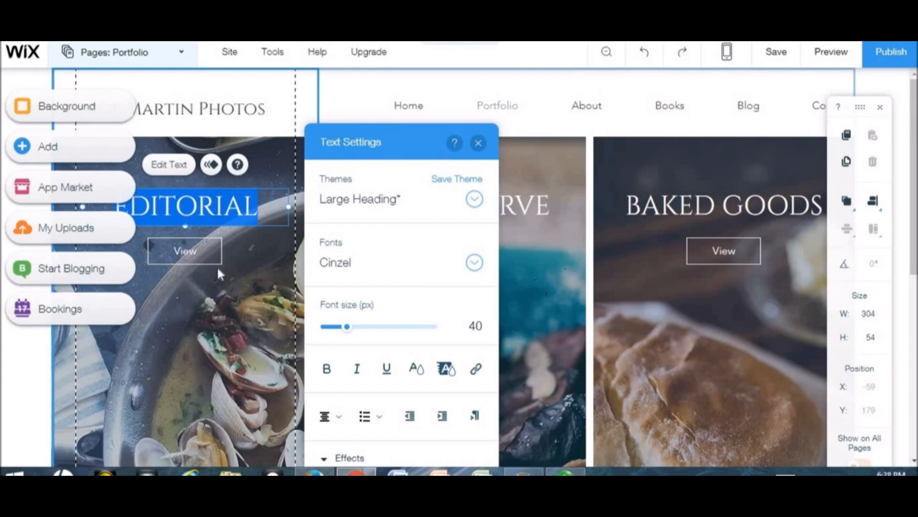
type("Pasta")
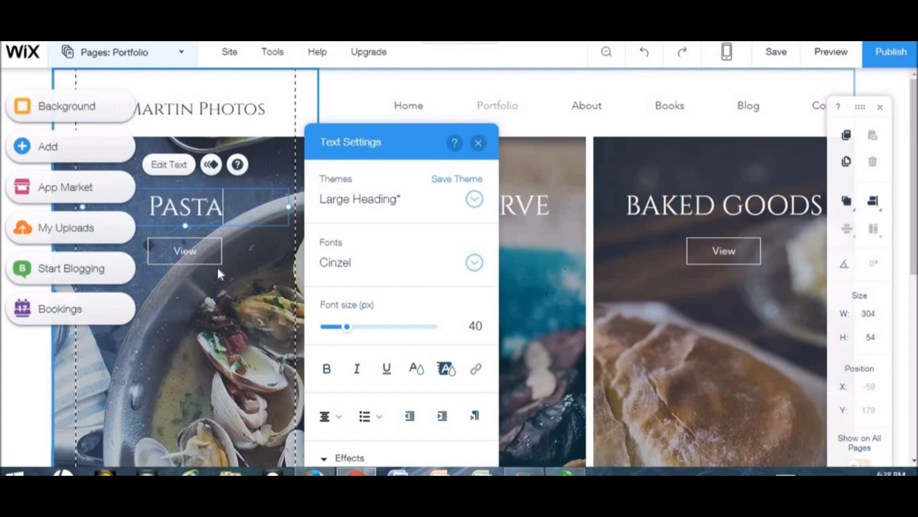
left_click(210, 258)
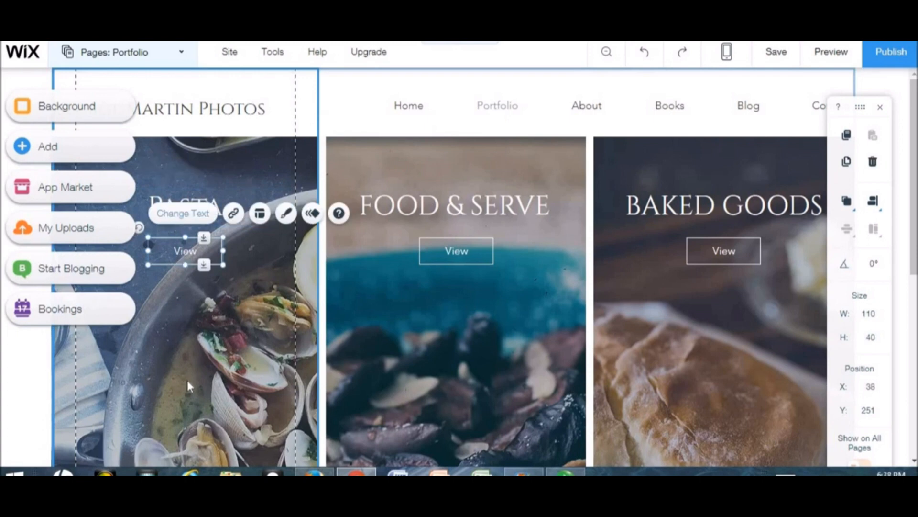
- Relabel the first button and the Food & Serve button from View to Get Started
left_click(182, 215)
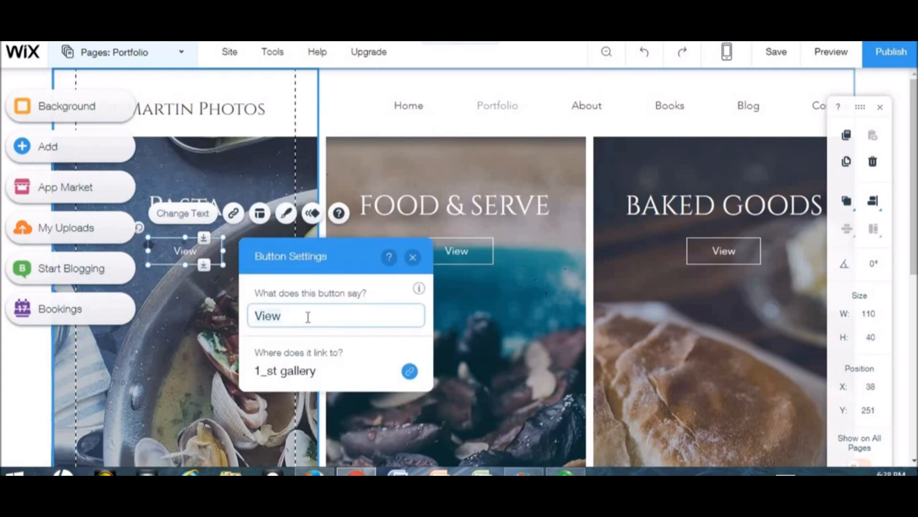
type("Get S")
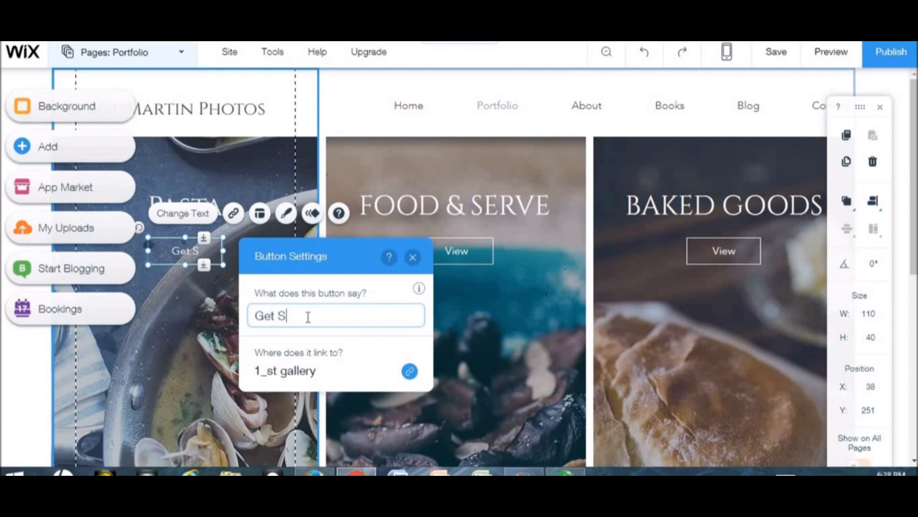
type("tarted ")
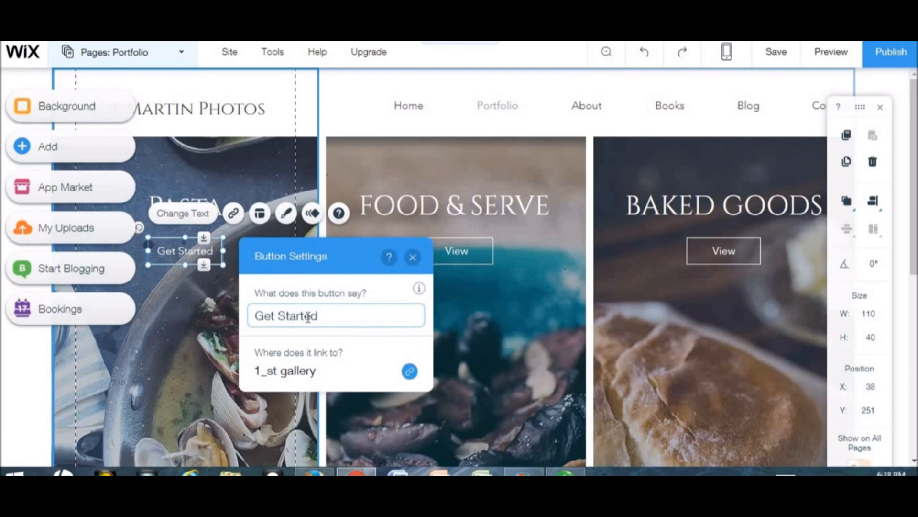
type("V")
key("BackSpace")
key("BackSpace")
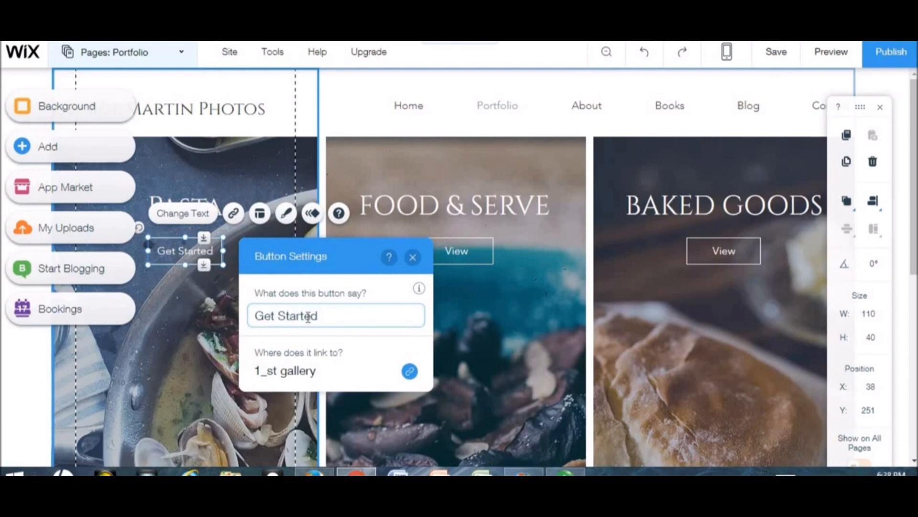
left_click(412, 258)
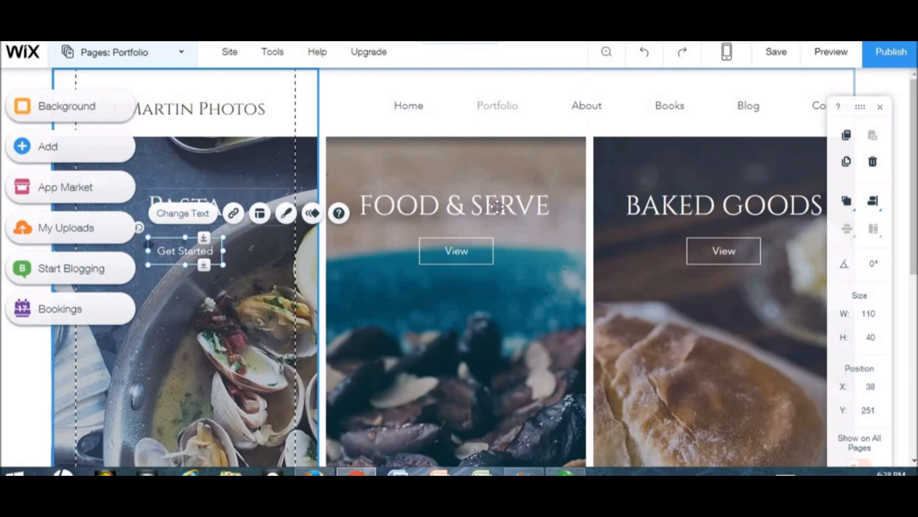
left_click(474, 207)
left_click(453, 249)
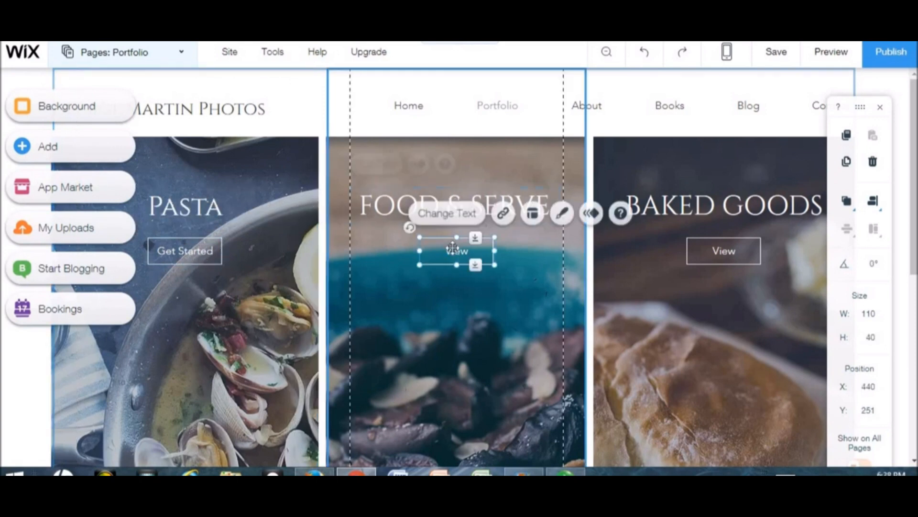
left_click(459, 219)
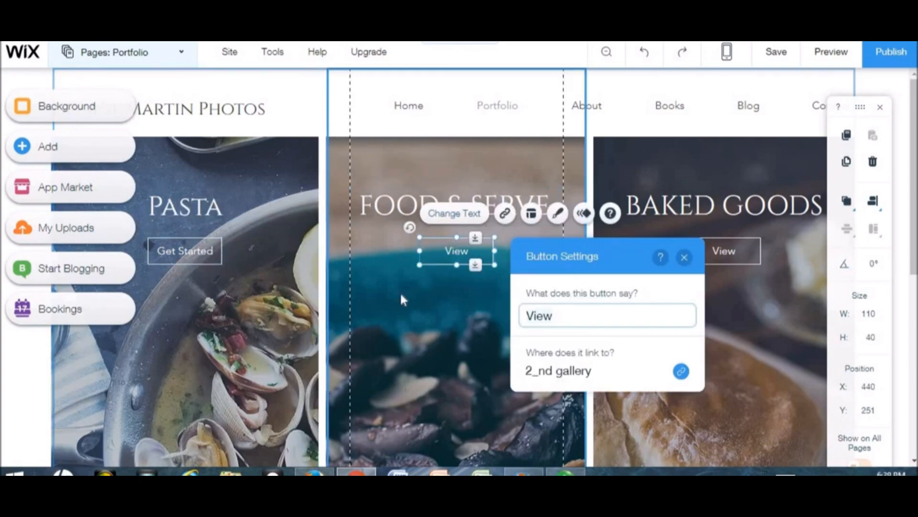
type("Ge")
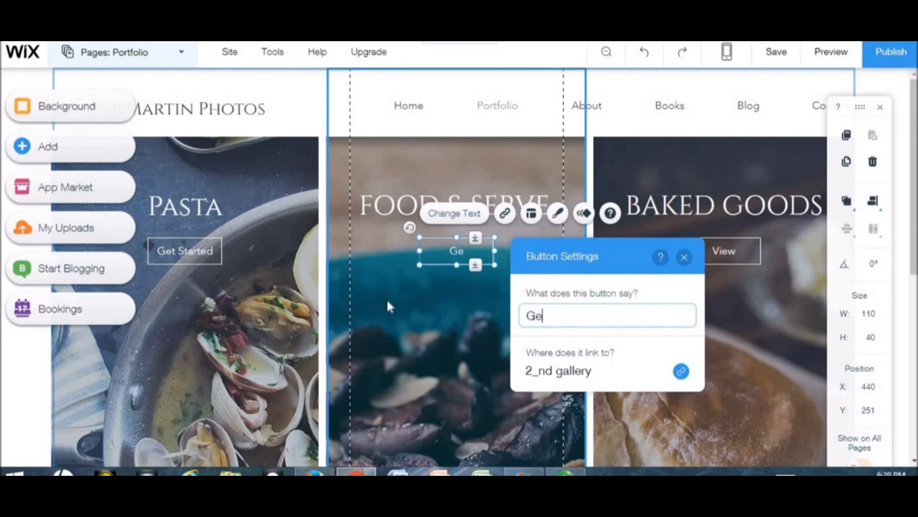
type("t Started")
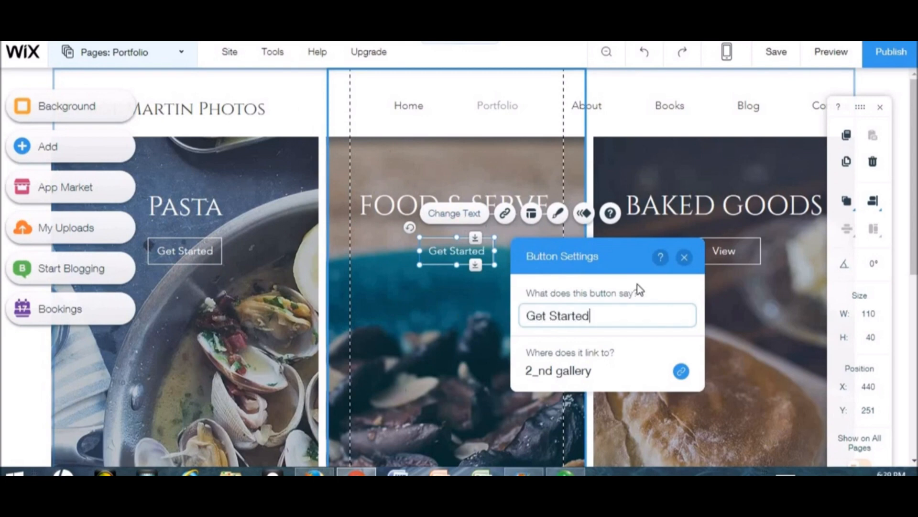
left_click(684, 256)
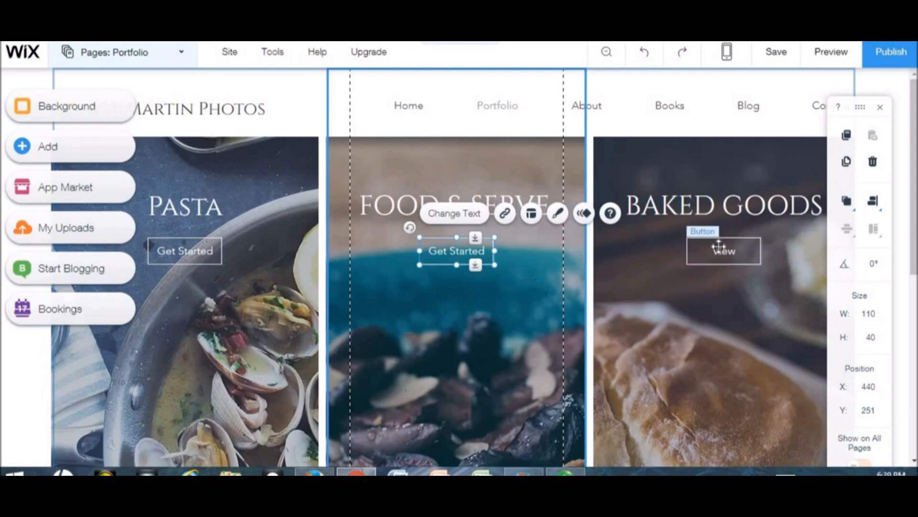
- Relabel the Baked Goods button to Get Started, correcting the capital S
left_click(720, 249)
left_click(711, 215)
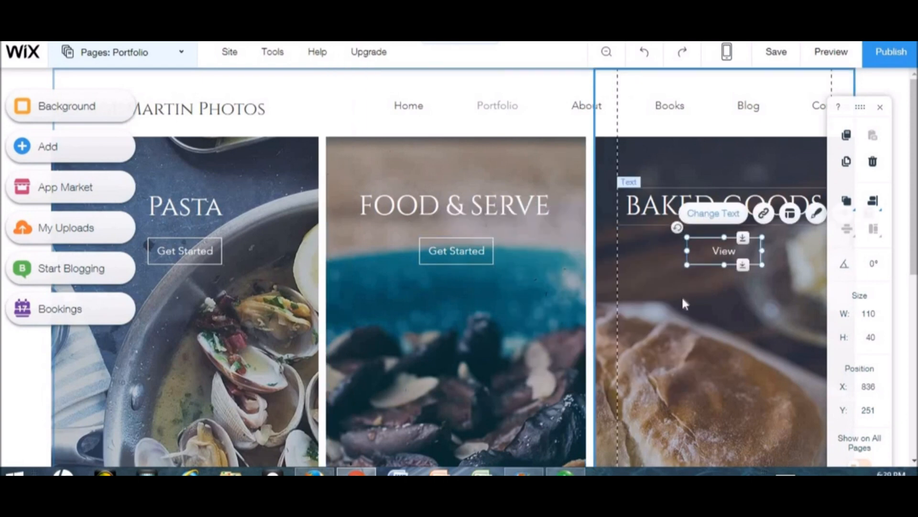
type("G")
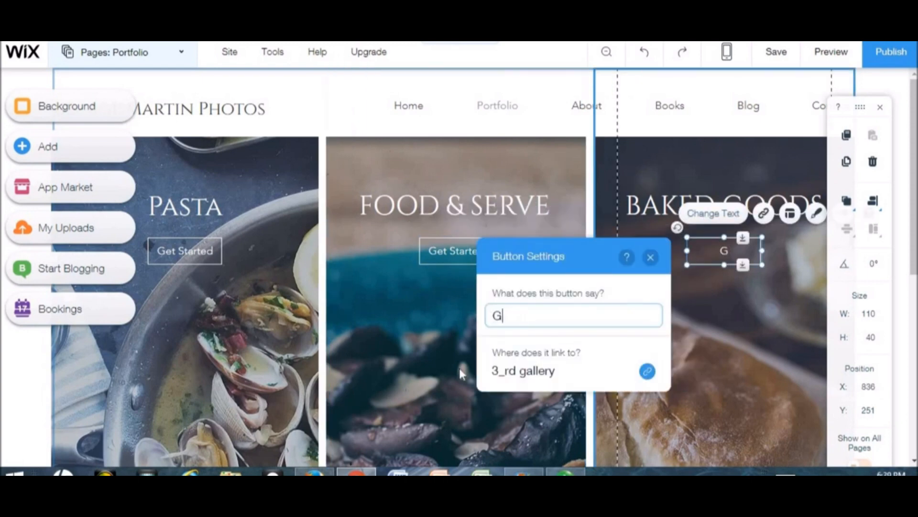
type("et started")
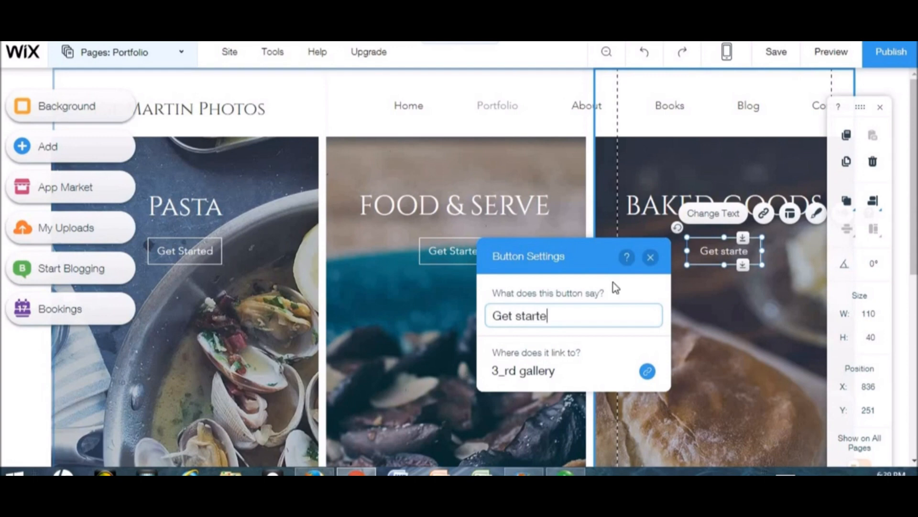
left_click(518, 318)
key("BackSpace")
type("D")
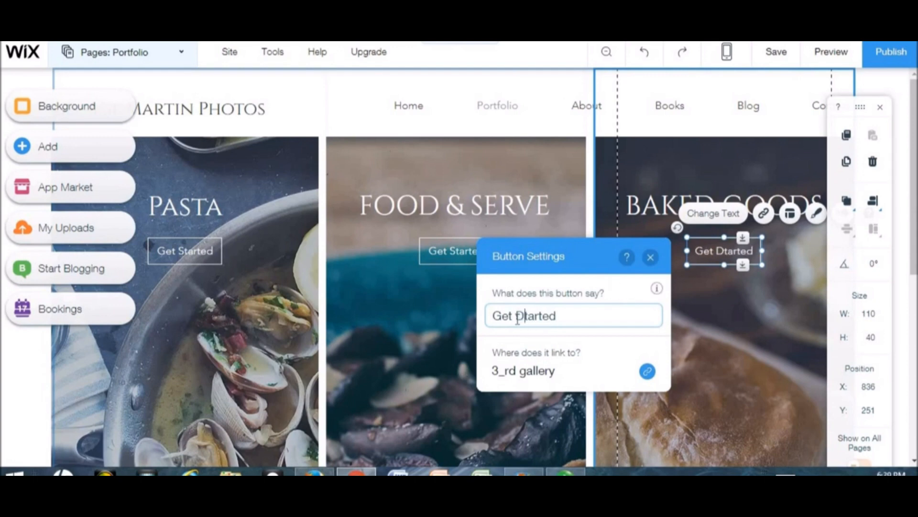
key("BackSpace")
type("S")
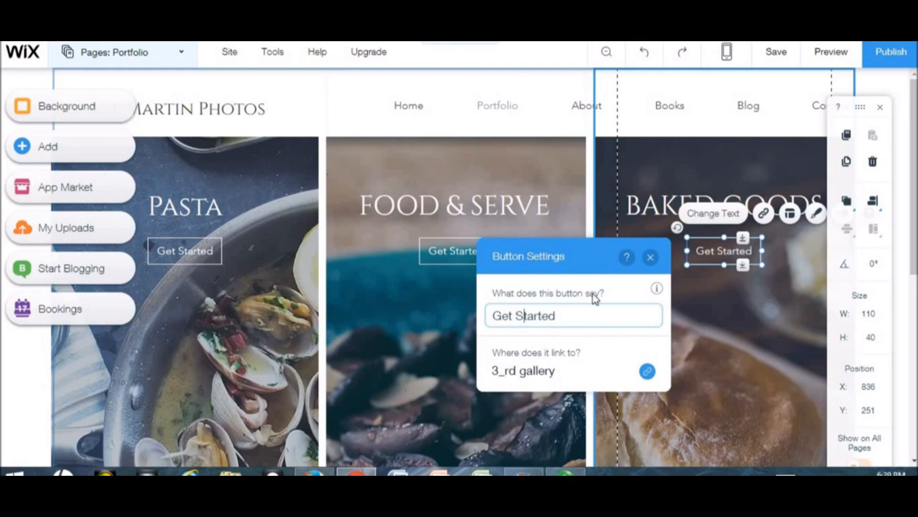
left_click(650, 260)
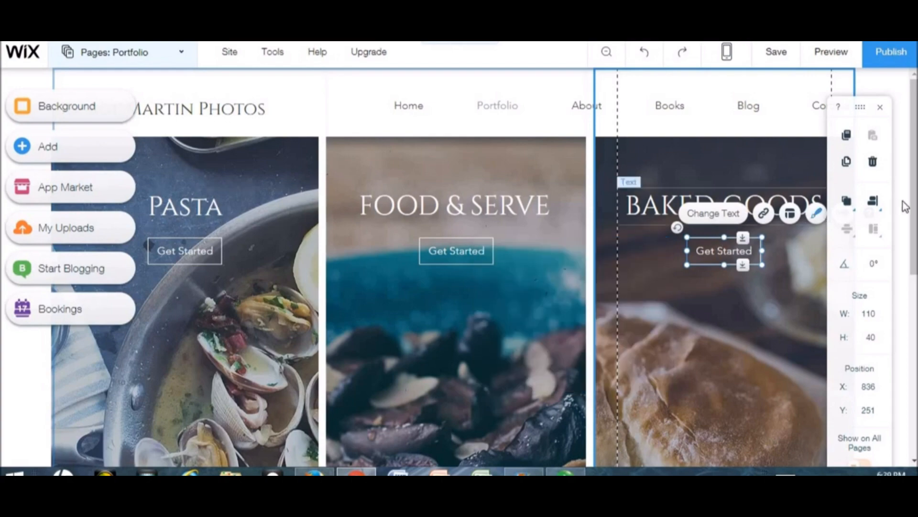
- Scroll down to check the footer, back up, and open the Pages list
scroll(218, 206, "down", 1)
scroll(459, 267, "down", 5)
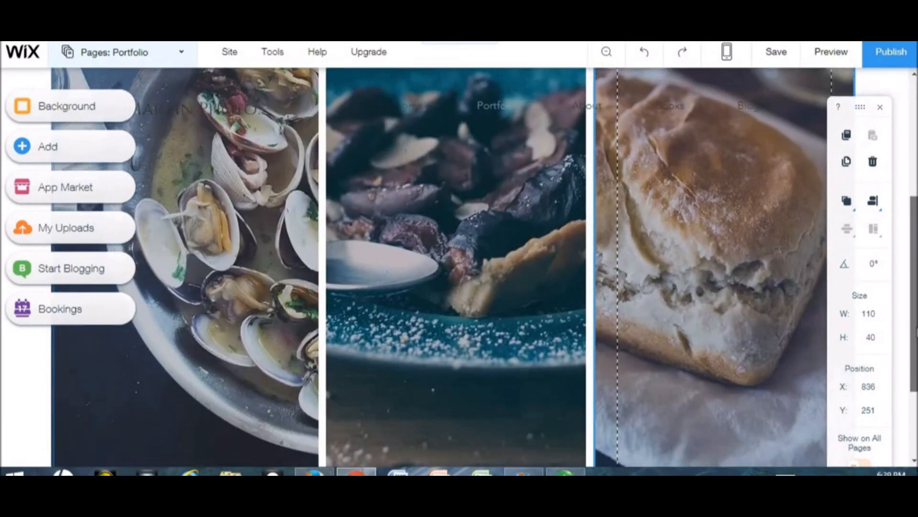
scroll(535, 430, "down", 1)
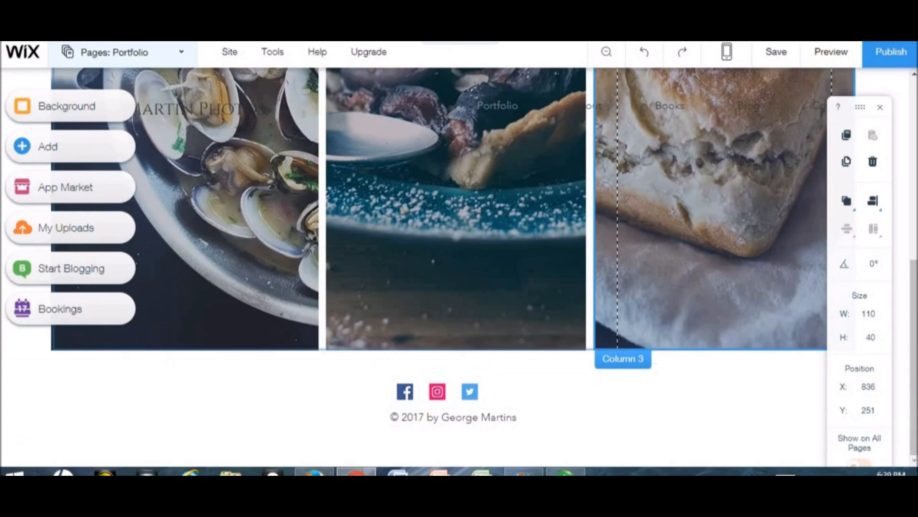
scroll(340, 308, "up", 10)
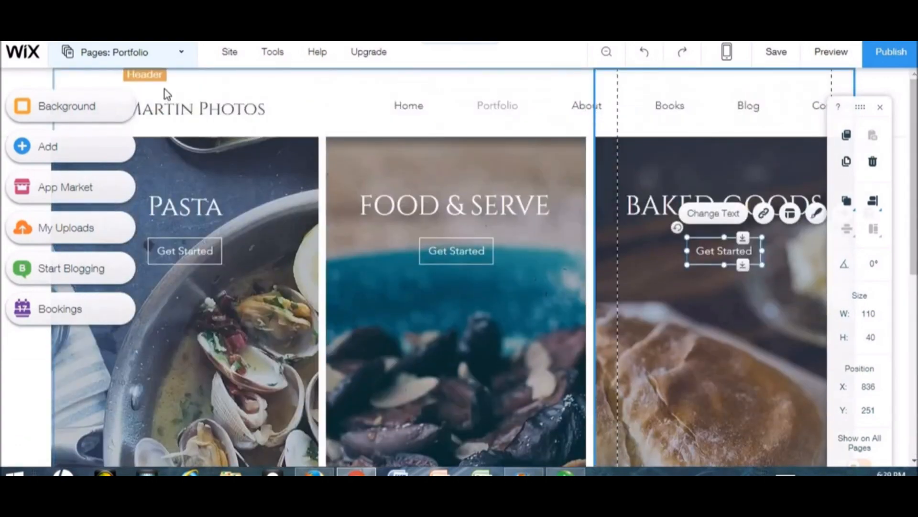
left_click(184, 52)
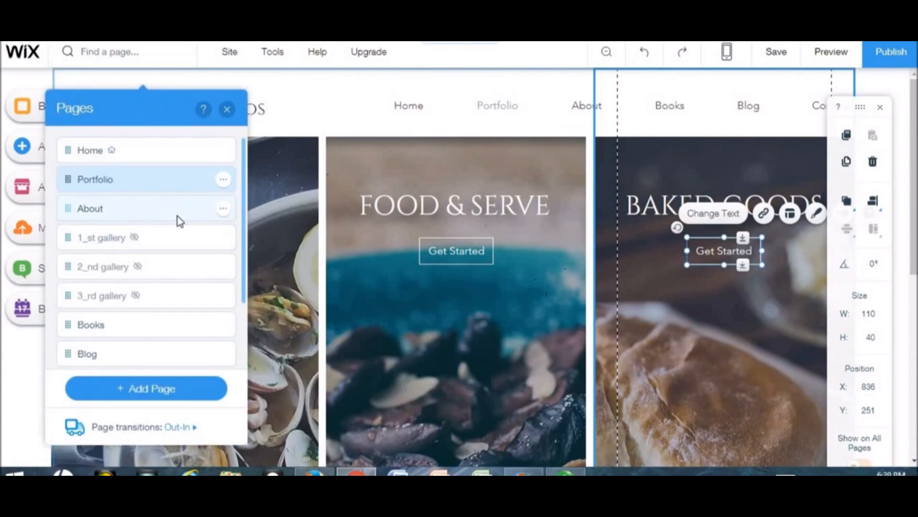
- Switch to the About page, close the Pages list, and select its ABOUT JADE heading
left_click(177, 217)
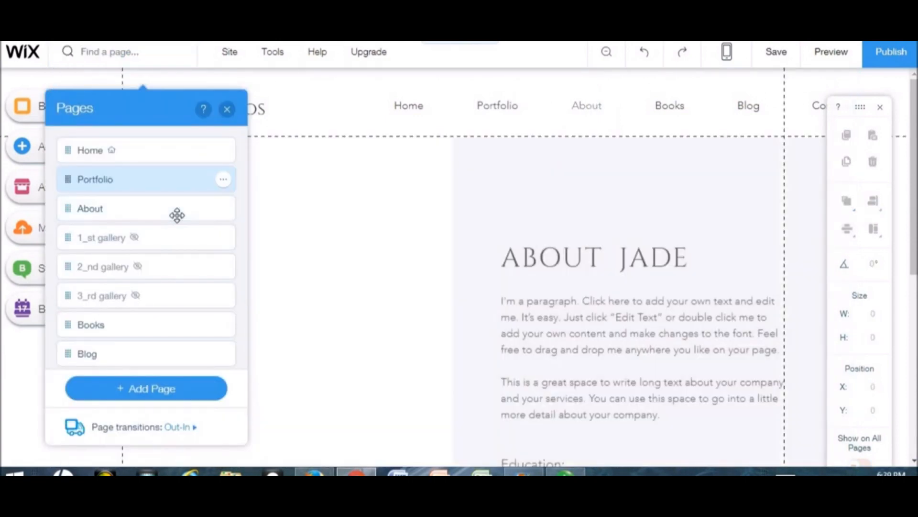
left_click(227, 109)
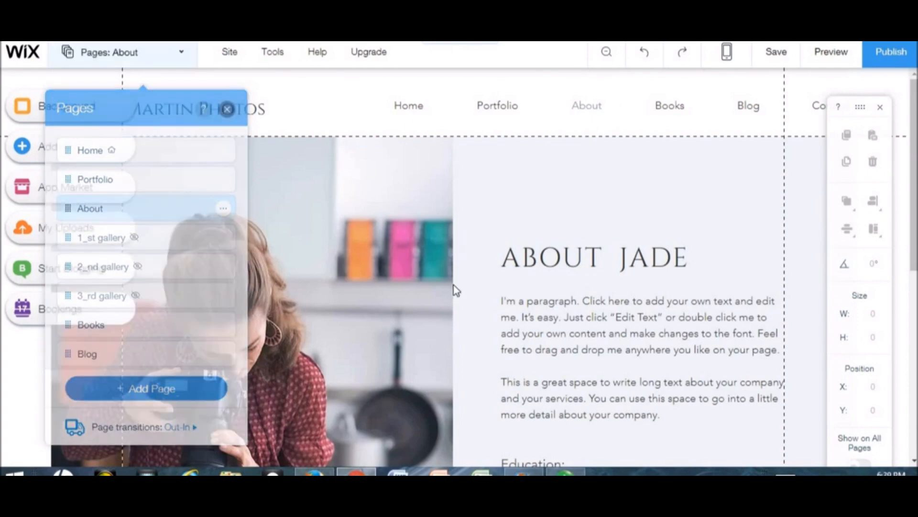
left_click(531, 268)
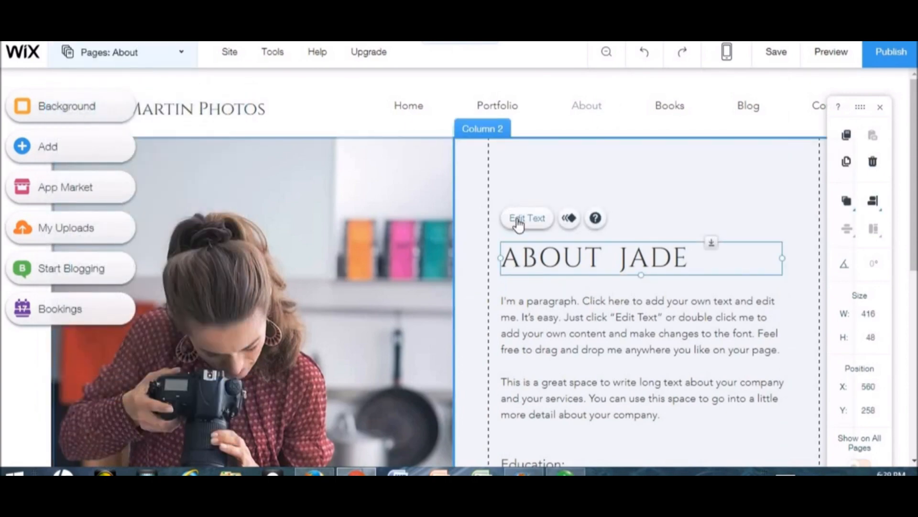
- Replace the template name in the About heading with the owner's first name
double_click(626, 269)
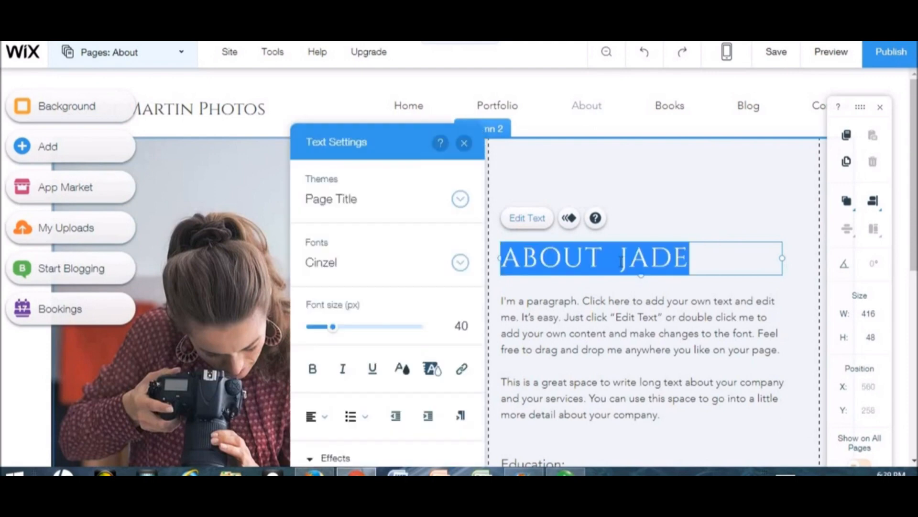
left_click(622, 262)
left_click_drag(685, 259, 691, 259)
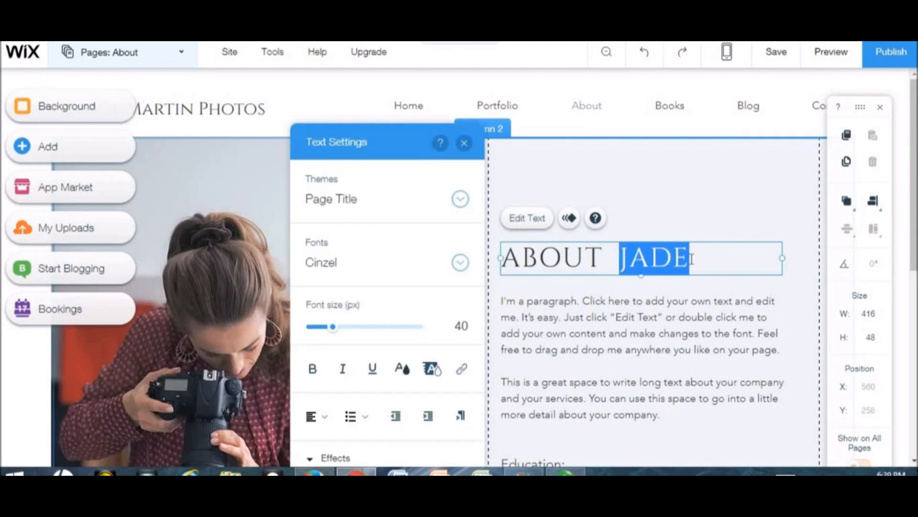
type("George")
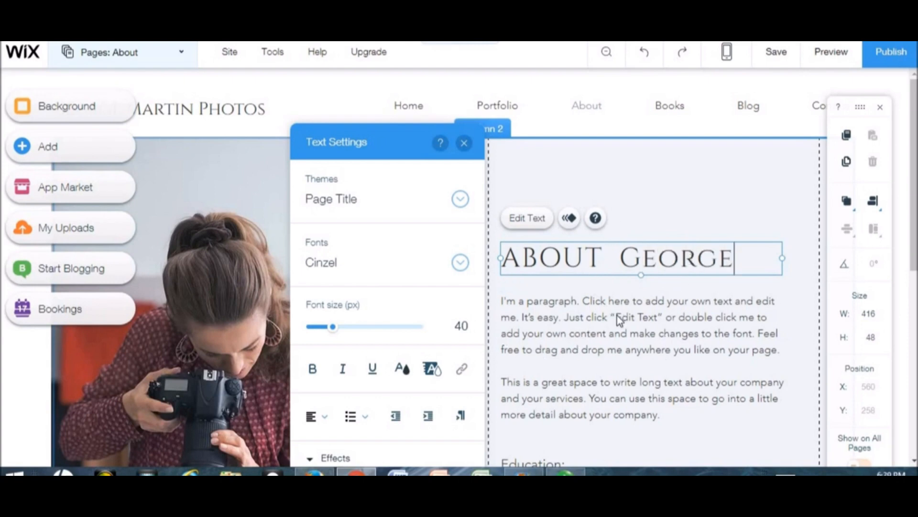
- Set the whole heading in Comic Sans MS at 40 px
key("ctrl+a")
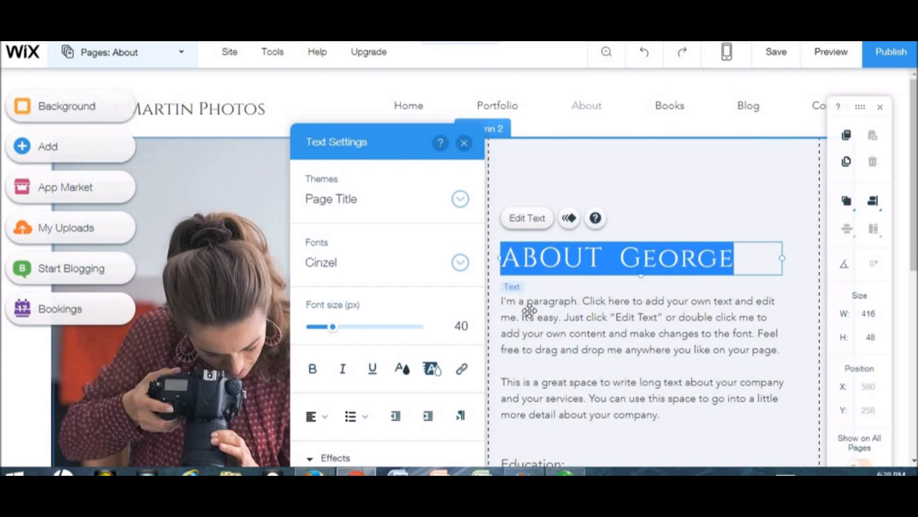
left_click(335, 329)
mouse_move(340, 329)
left_mouse_down()
mouse_move(349, 334)
mouse_move(334, 329)
left_mouse_up()
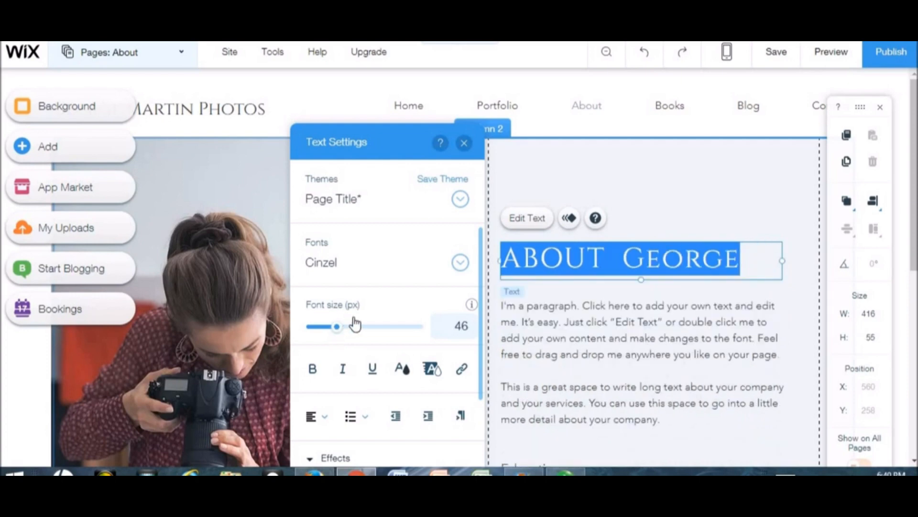
left_click(460, 263)
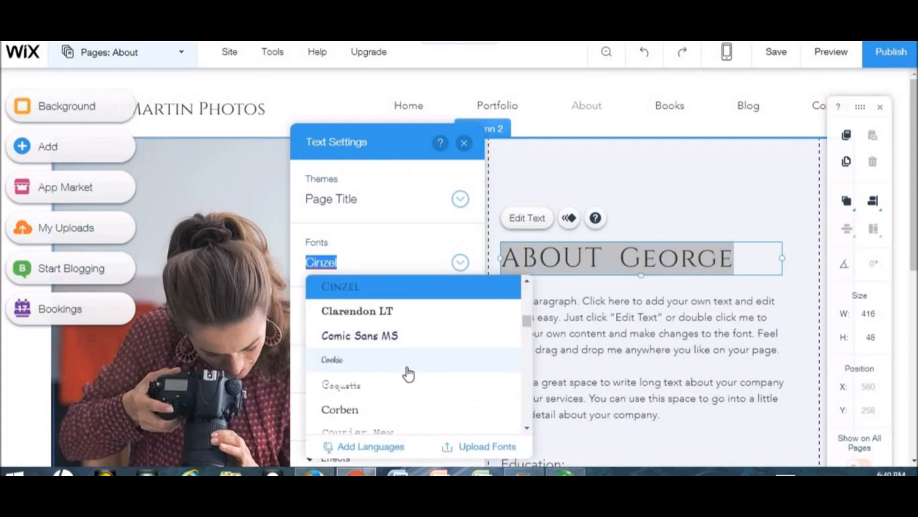
left_click(432, 345)
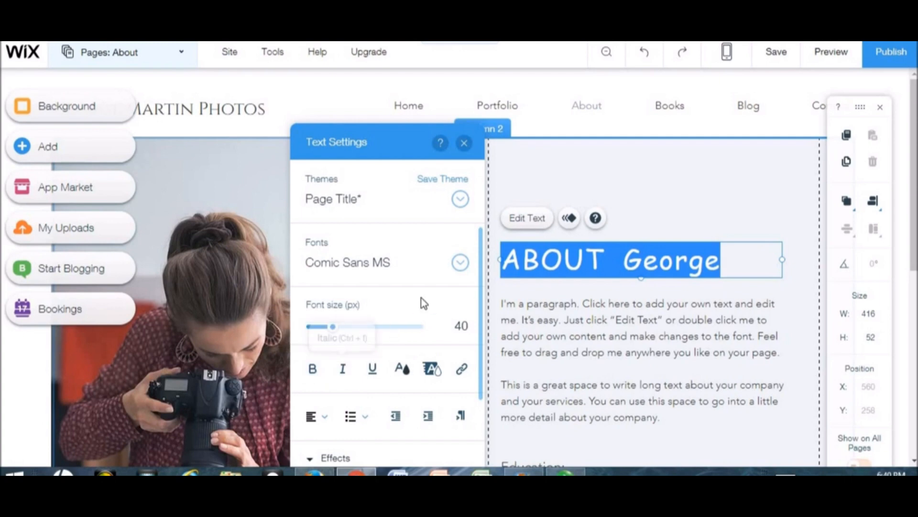
left_click(498, 120)
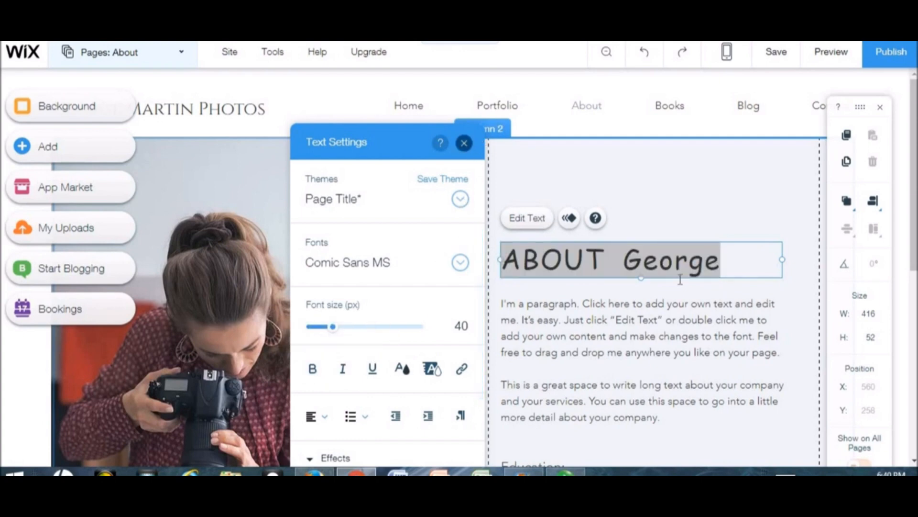
left_click(464, 142)
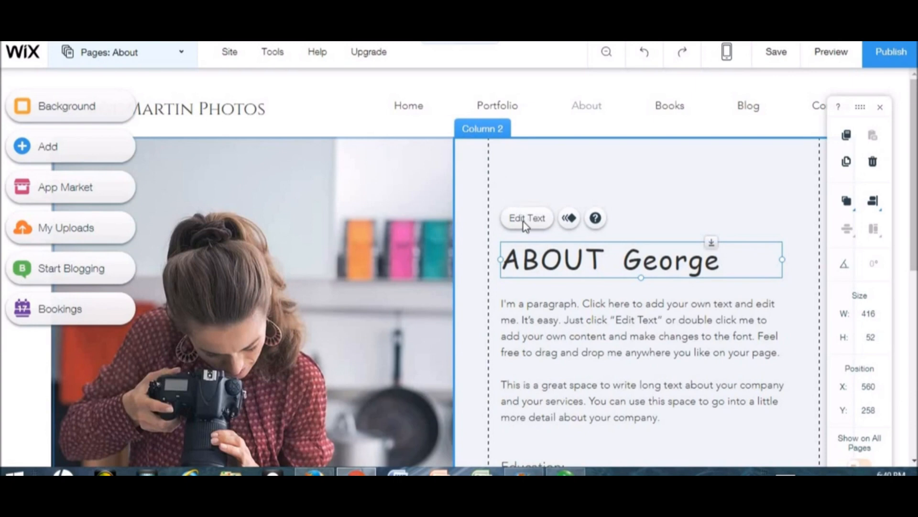
- Retype the first name in the heading in all capitals
double_click(647, 266)
left_click(675, 265)
left_click(706, 267)
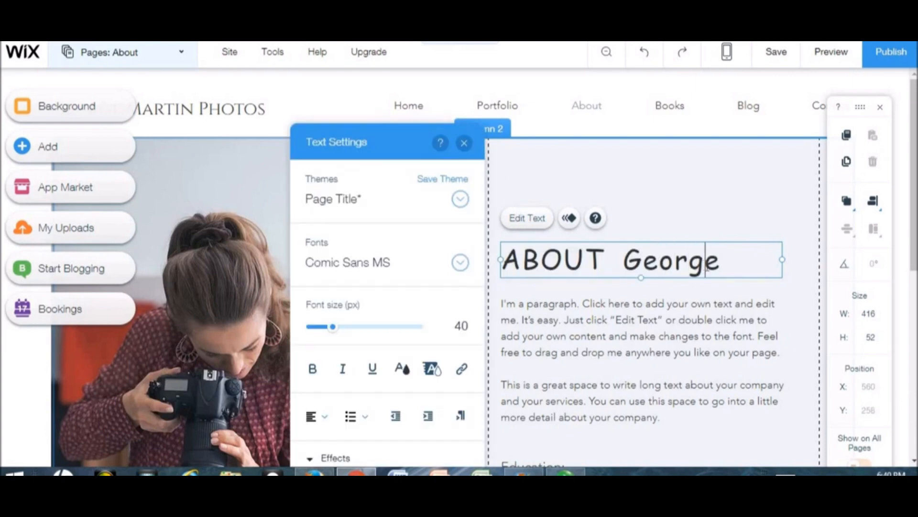
left_click_drag(707, 268, 657, 275)
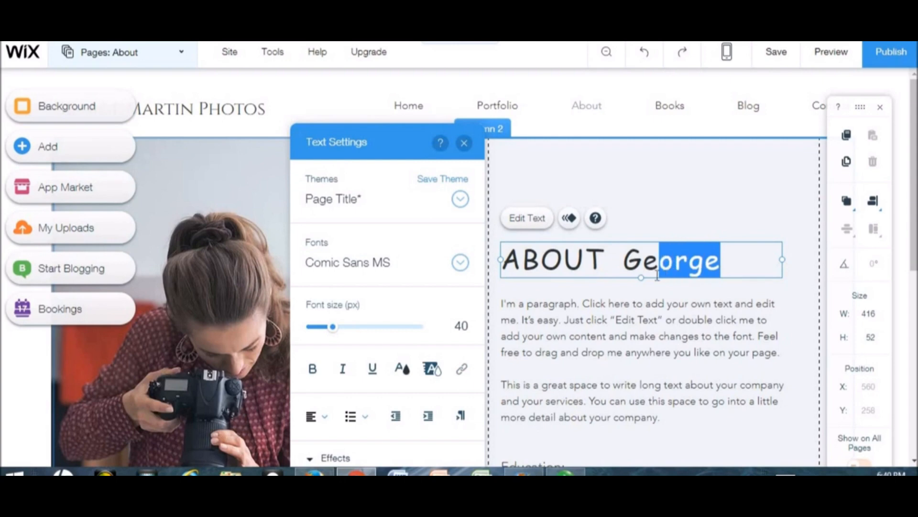
key("BackSpace")
key("BackSpace")
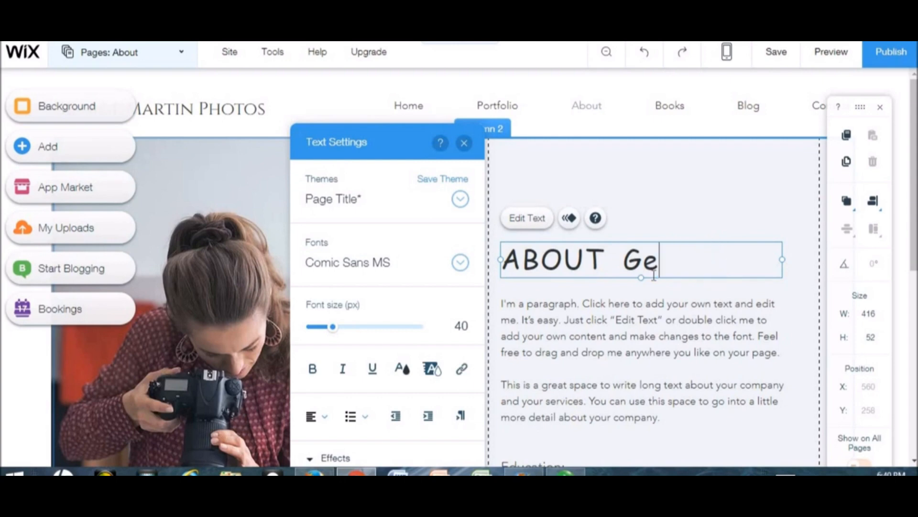
type("EORGE")
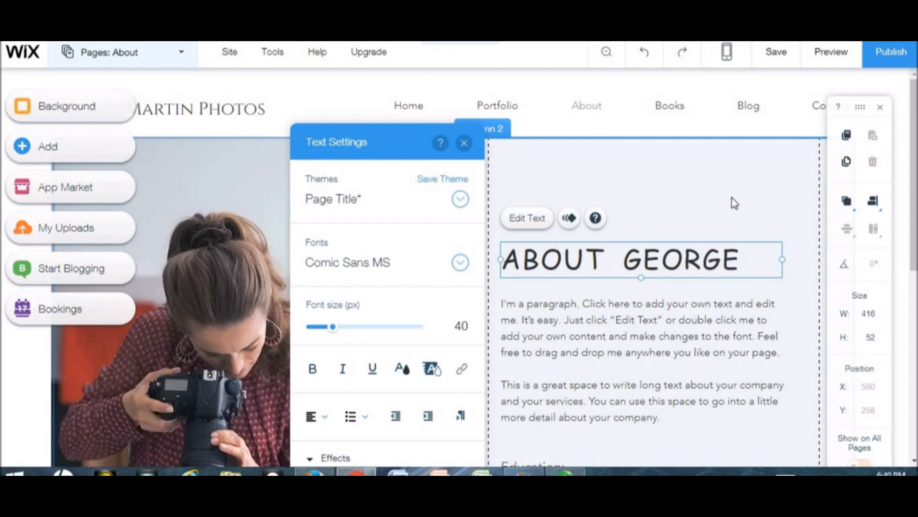
- Close the Introducing Columns popup, scroll the About page, and open the Pages list
left_click(731, 198)
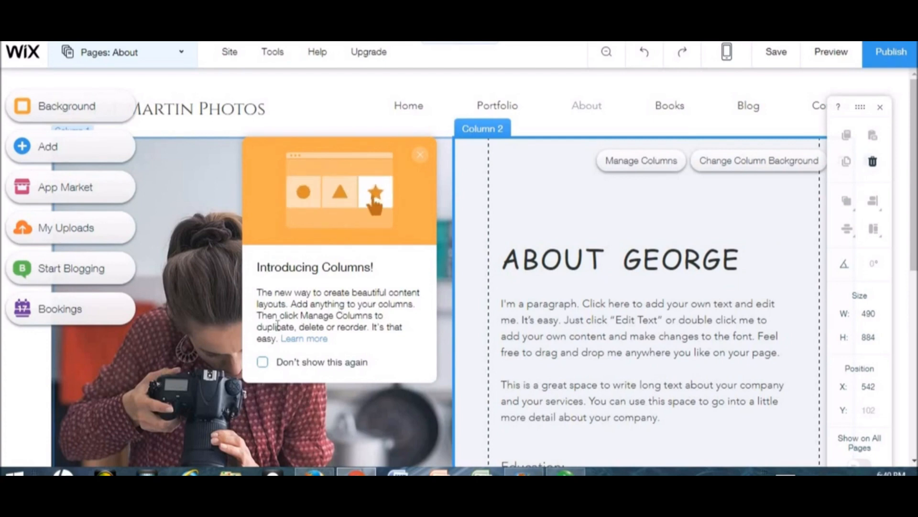
left_click(420, 155)
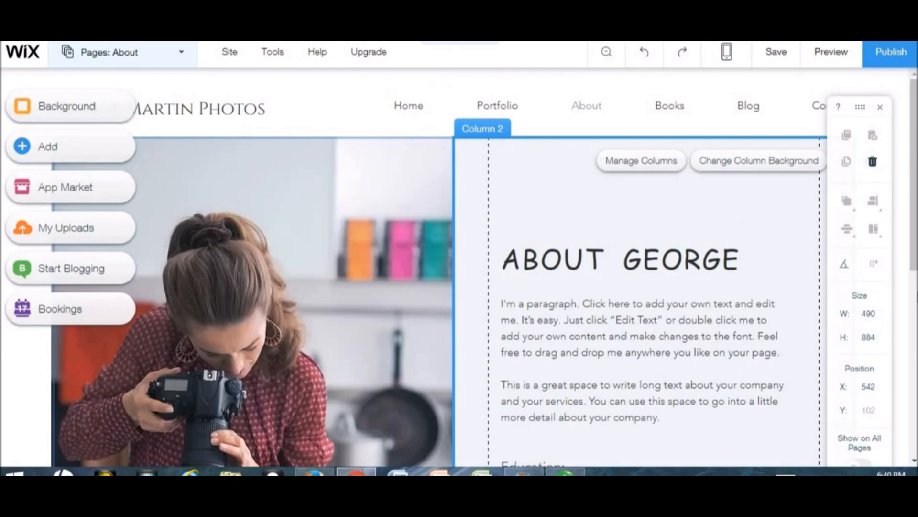
scroll(688, 446, "down", 6)
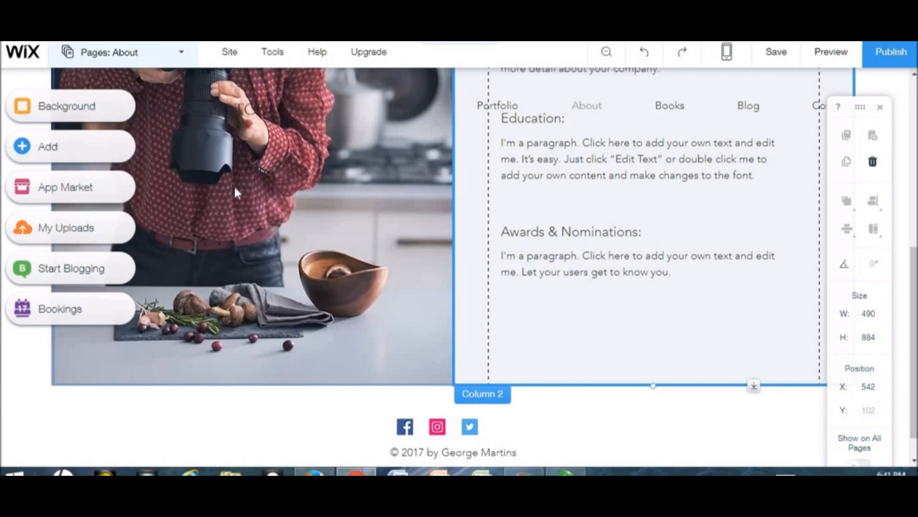
left_click(181, 56)
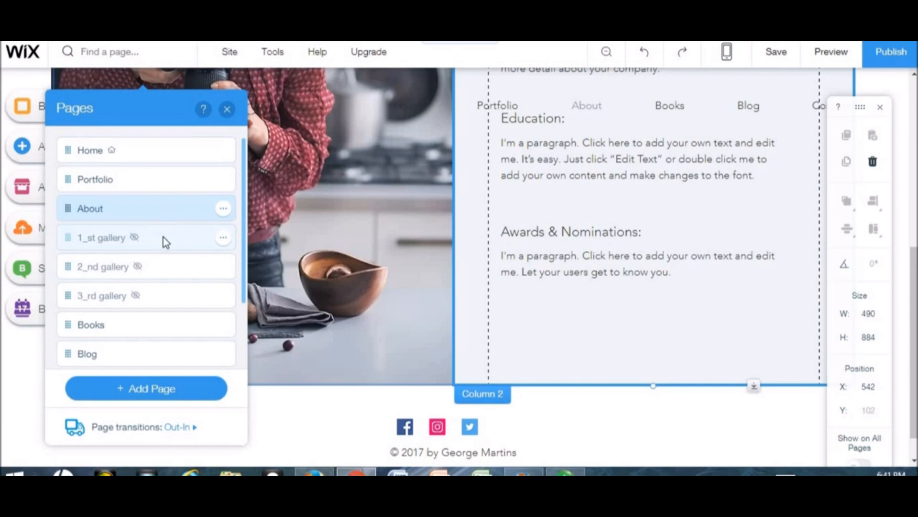
- Go to the 1_st gallery page and change its EDITORIAL title to PASTA
left_click(162, 236)
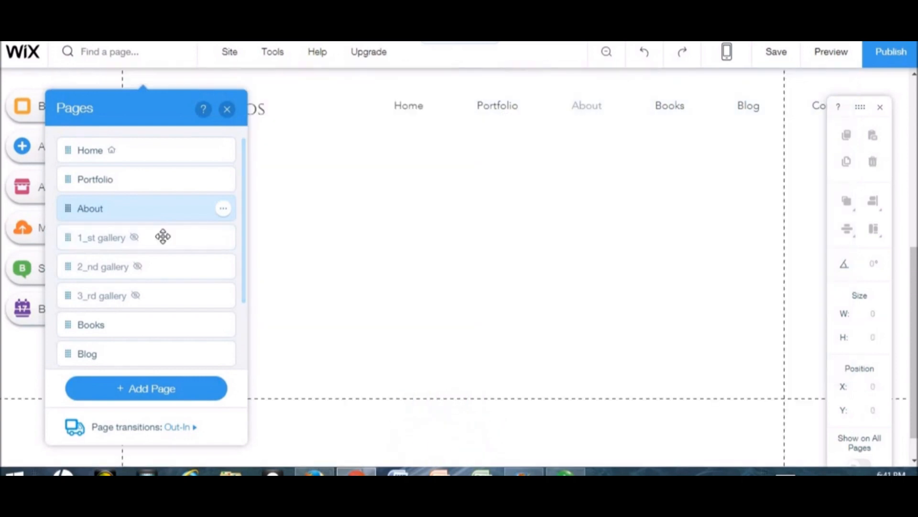
left_click(226, 113)
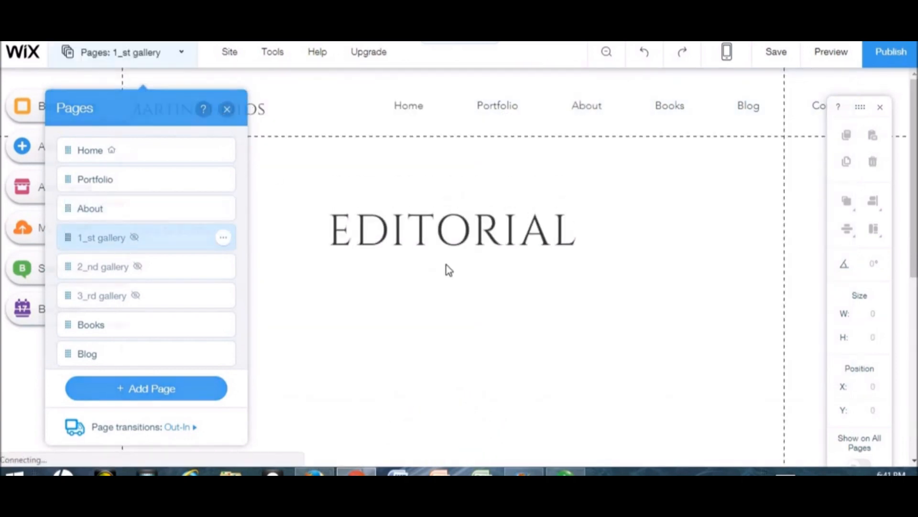
left_click(434, 228)
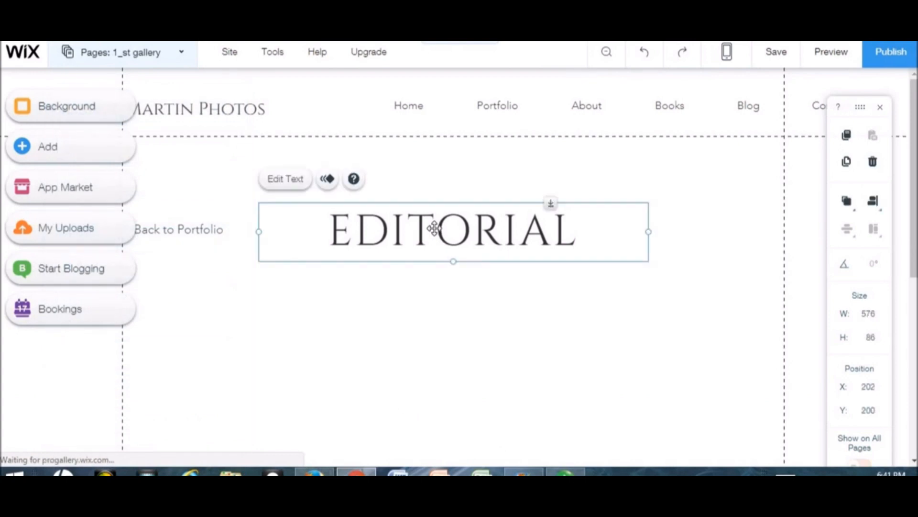
left_click(304, 192)
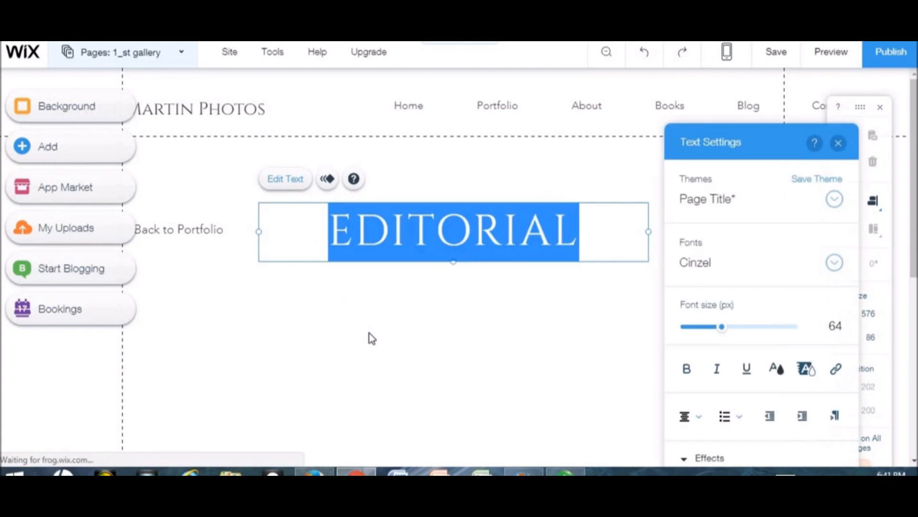
type("P")
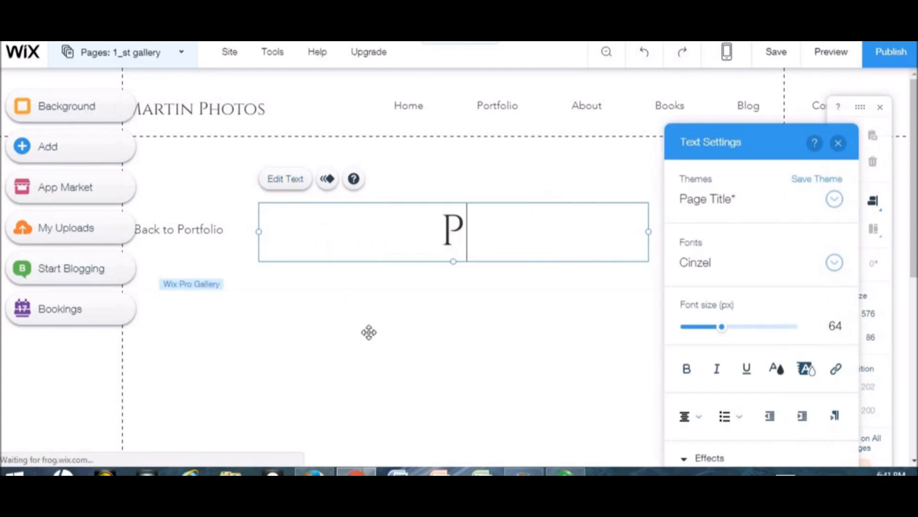
type("ASTA")
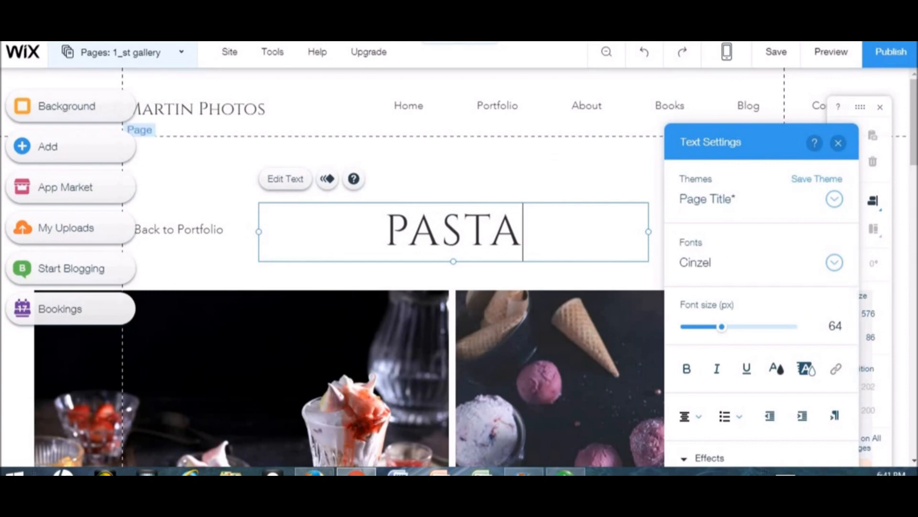
left_click(555, 155)
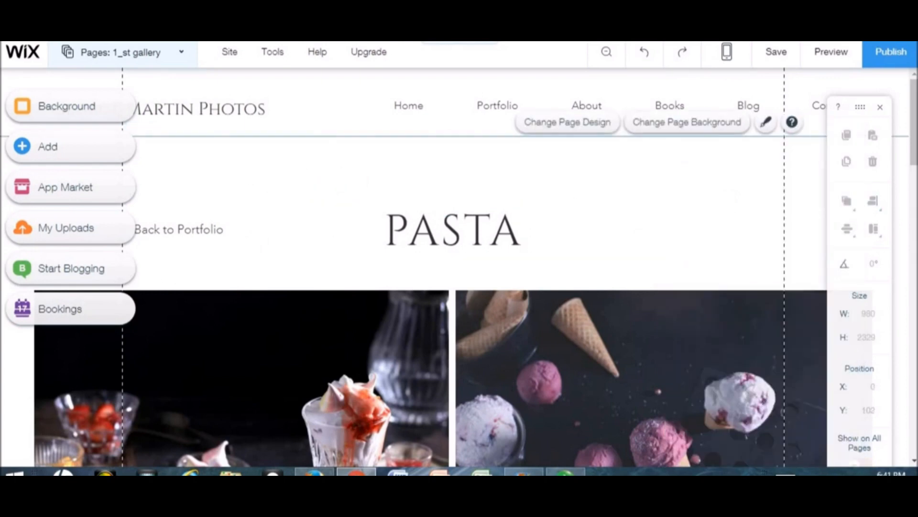
left_click(342, 391)
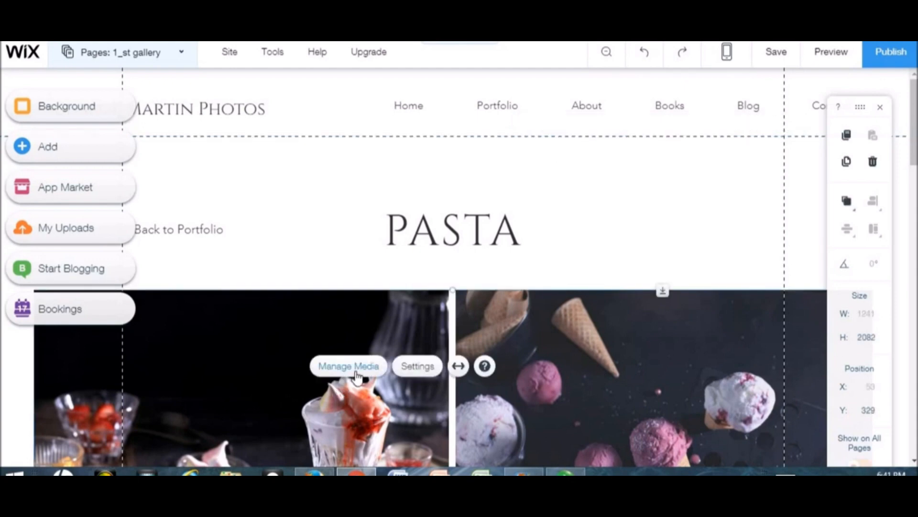
- Add the food platter photo to the PASTA gallery through Manage Media, then reopen the Pages list
left_click(356, 372)
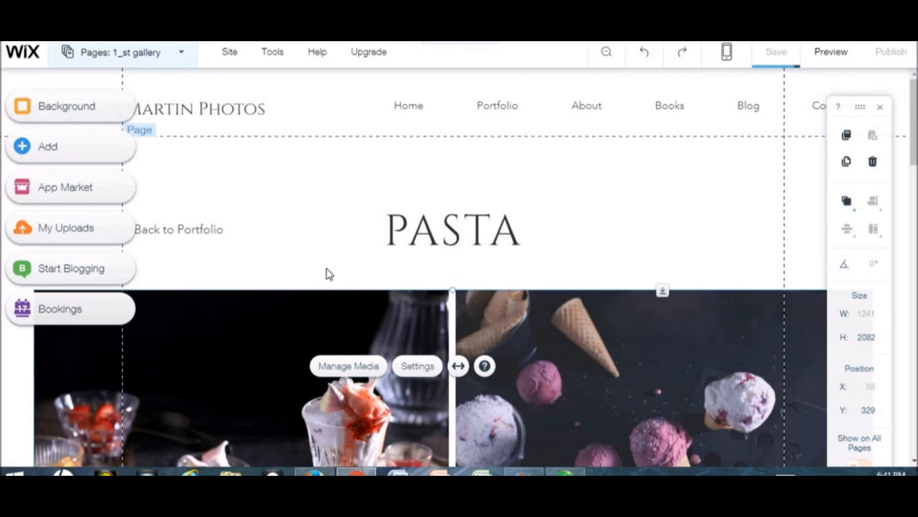
left_click(355, 368)
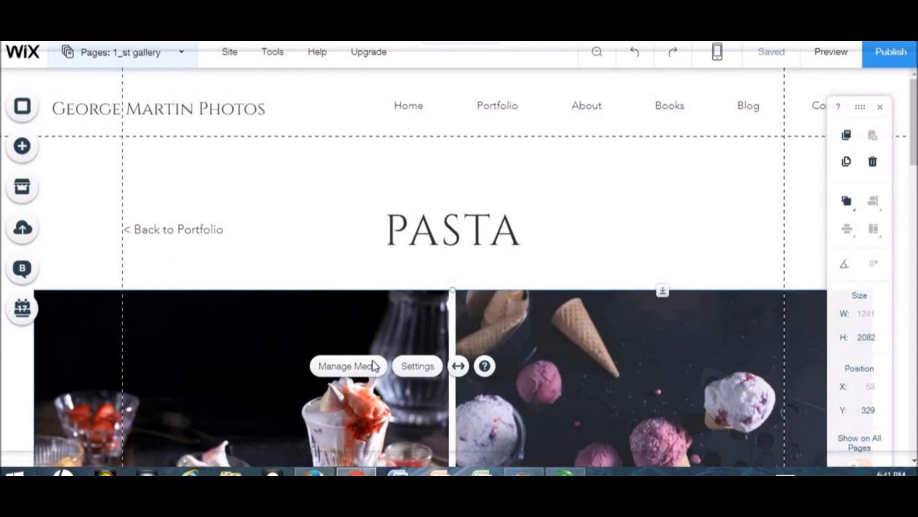
left_click(373, 366)
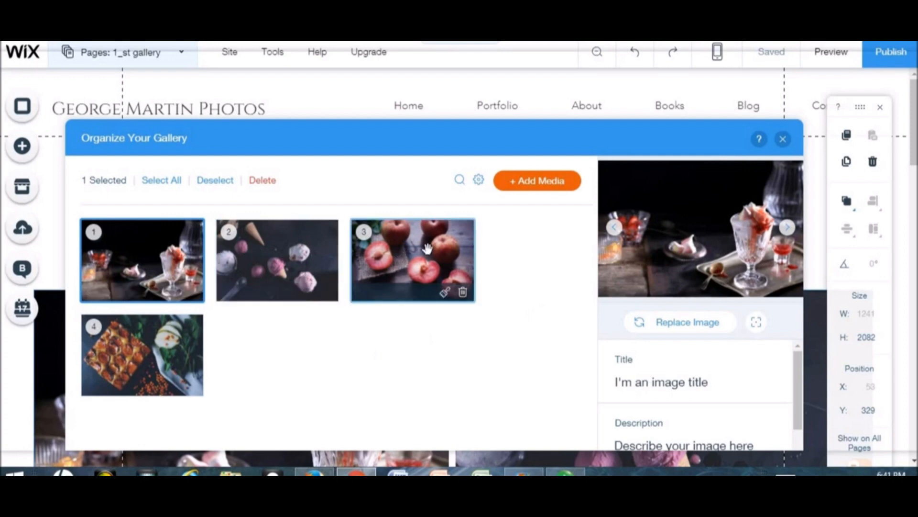
left_click(554, 189)
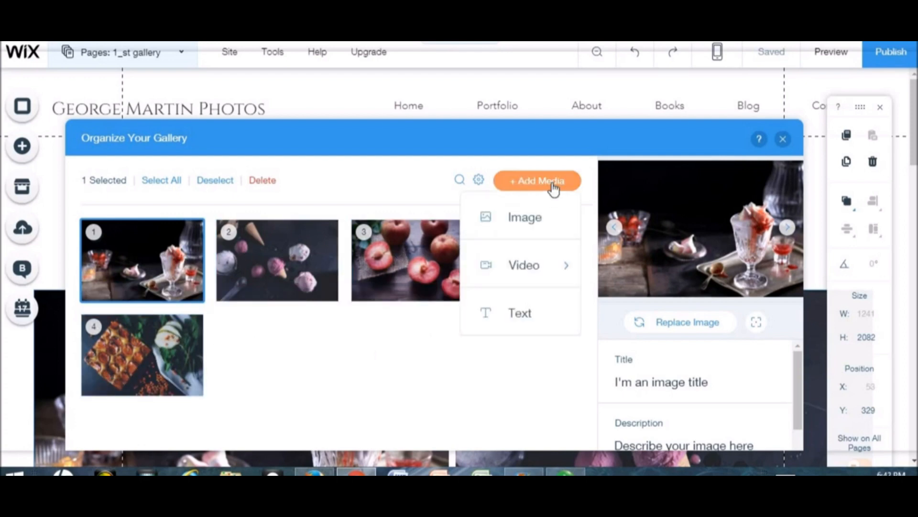
left_click(547, 219)
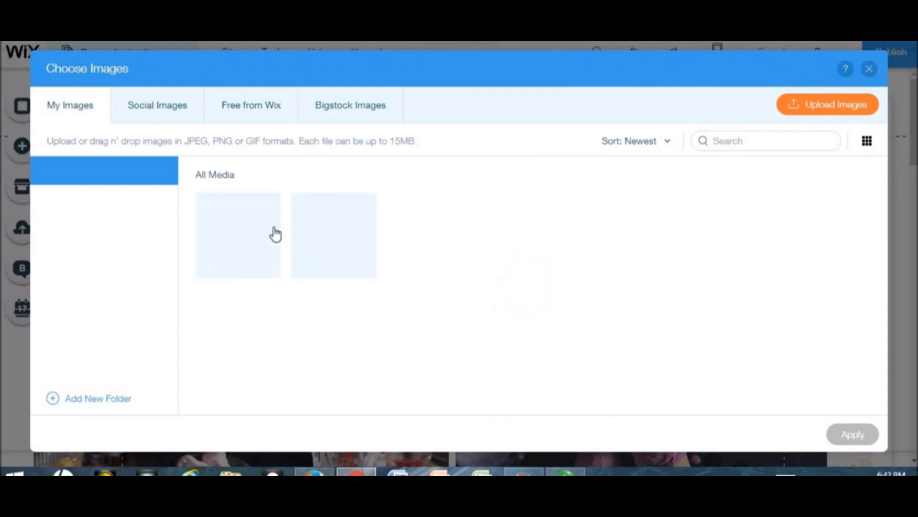
left_click(271, 234)
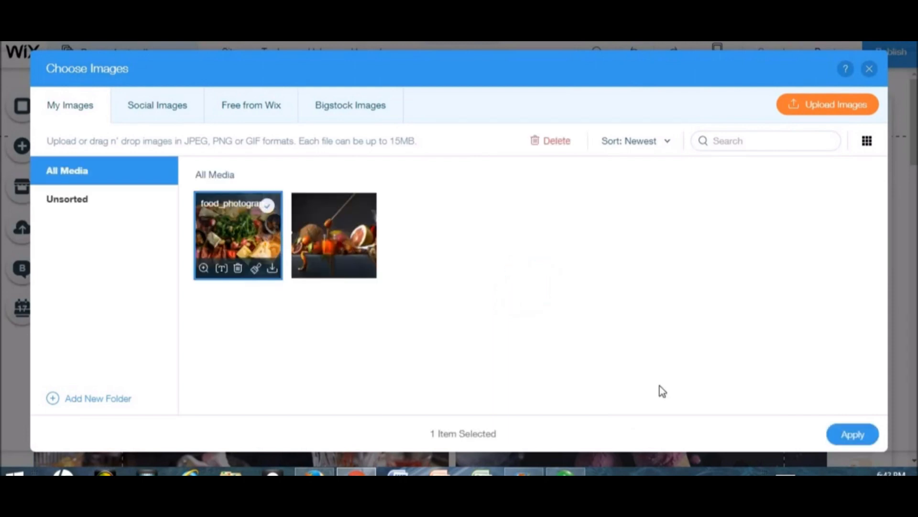
left_click(853, 435)
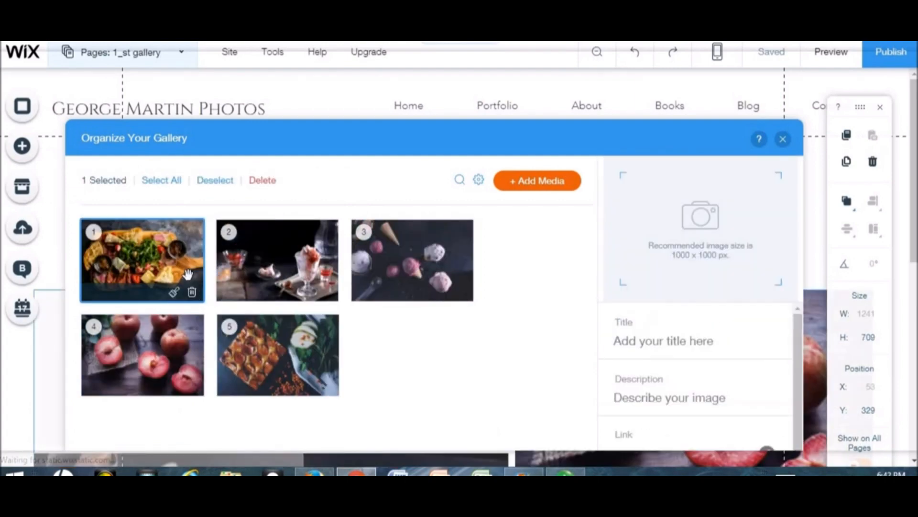
left_click(187, 273)
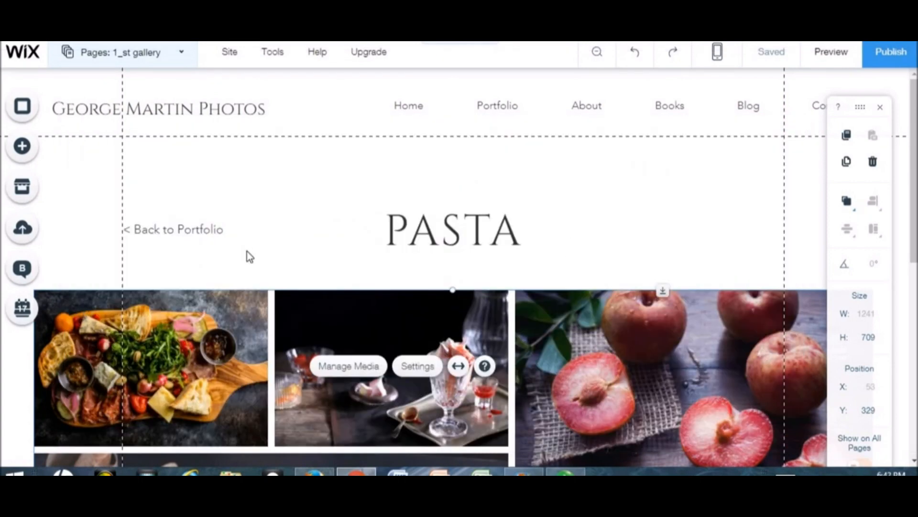
left_click(185, 56)
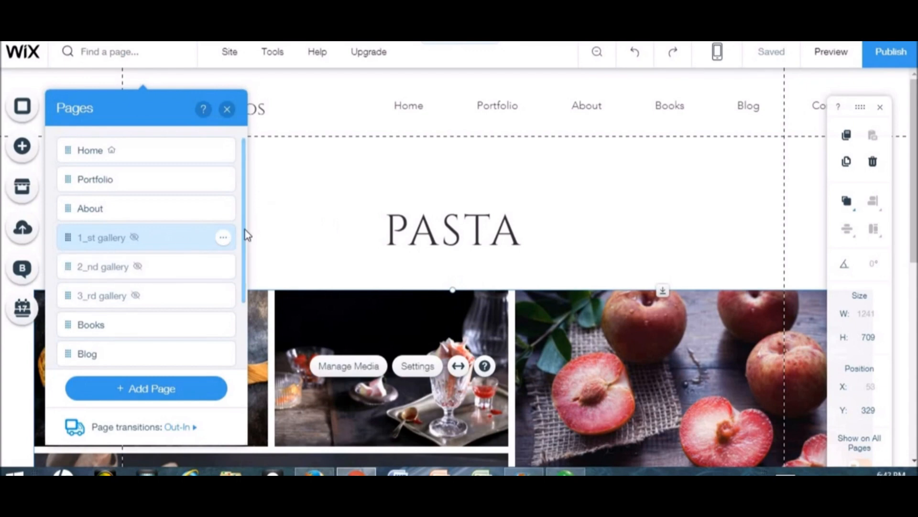
- Switch the editor to the Books page and scroll down to the book sections
scroll(244, 231, "down", 1)
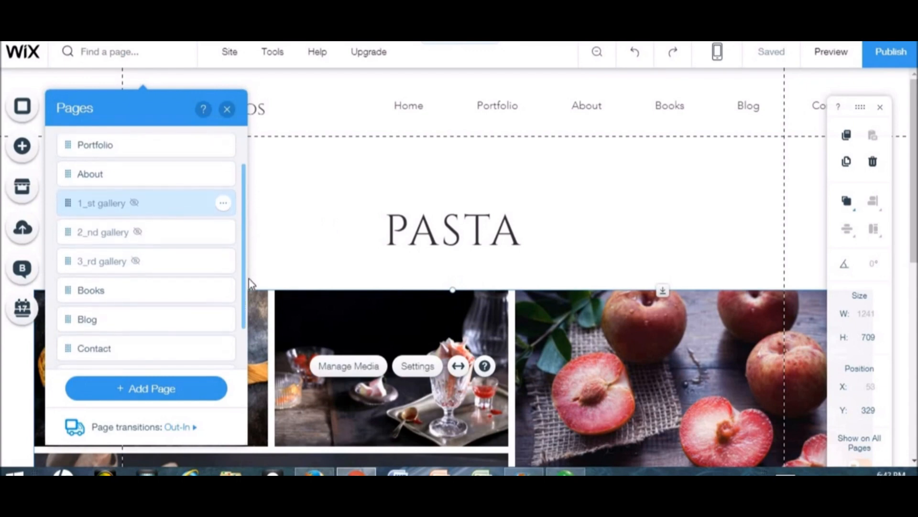
left_click(137, 296)
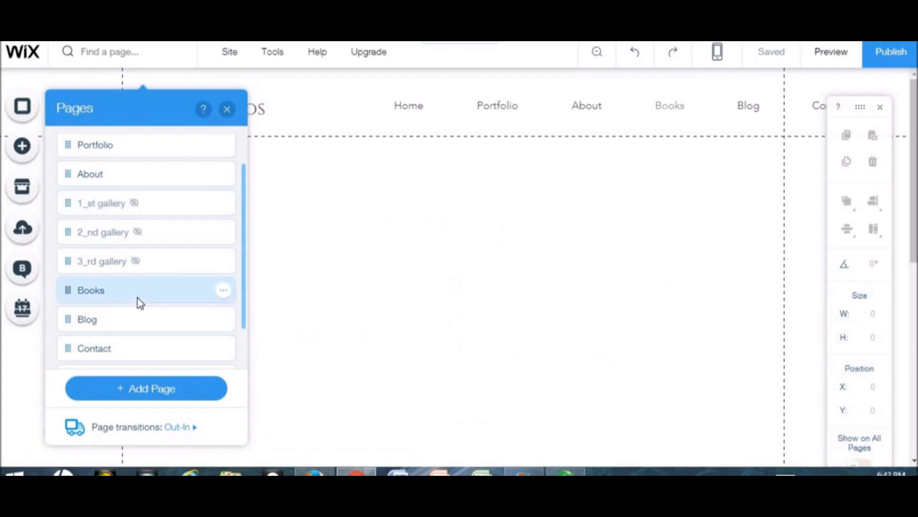
left_click(227, 110)
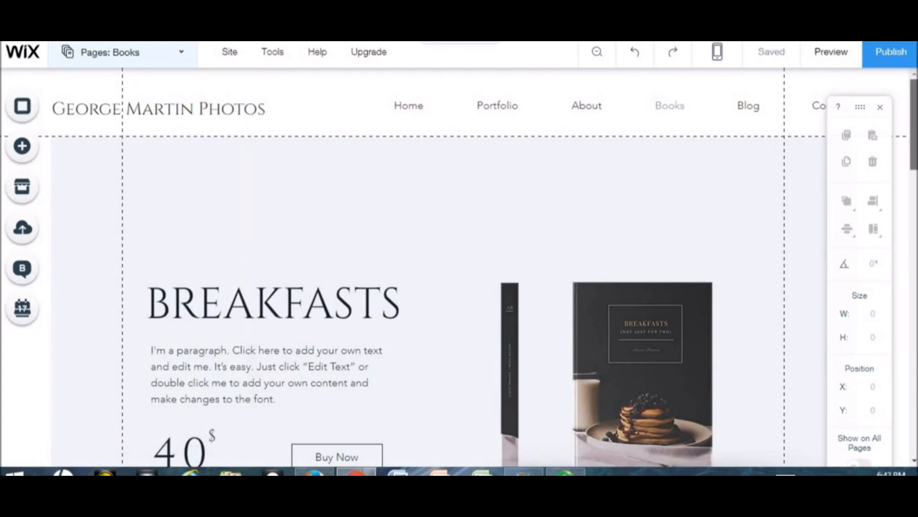
scroll(913, 144, "down", 3)
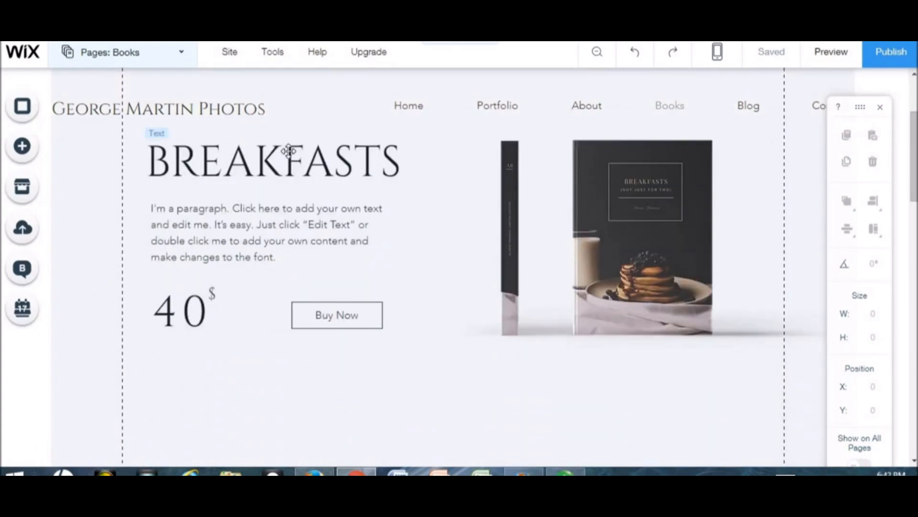
- Change the Breakfasts book price from 40 to 150, widening its text box to fit
left_click(289, 151)
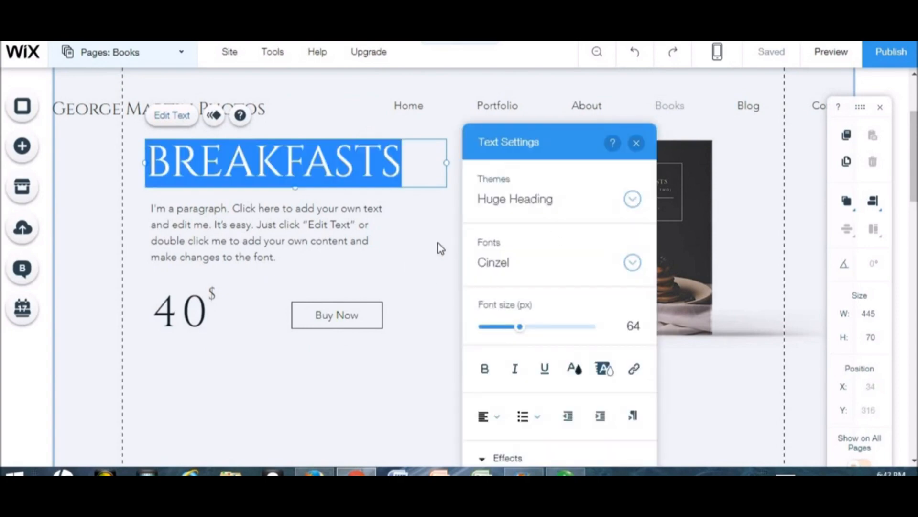
left_click(446, 243)
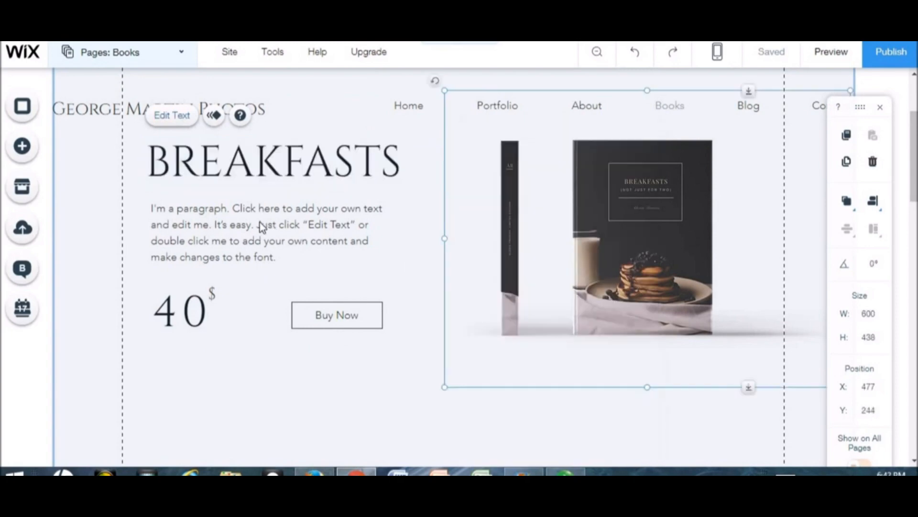
left_click(207, 316)
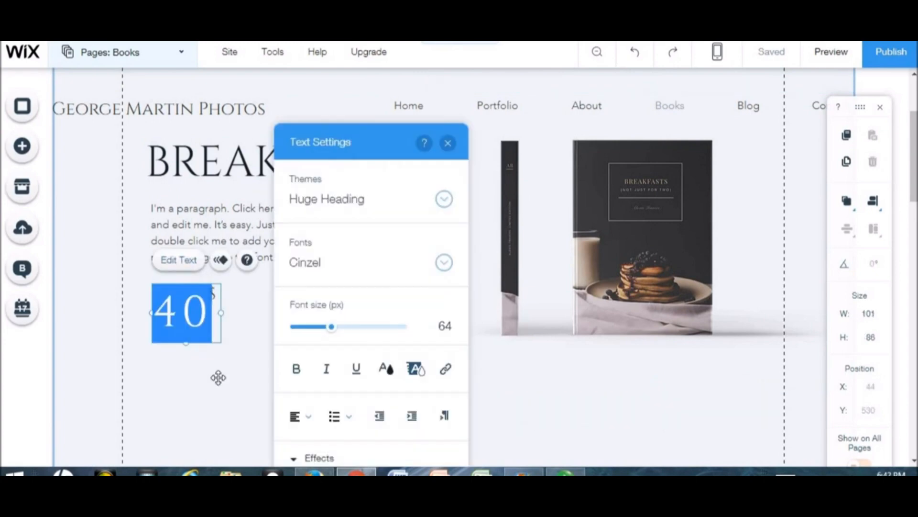
key("BackSpace")
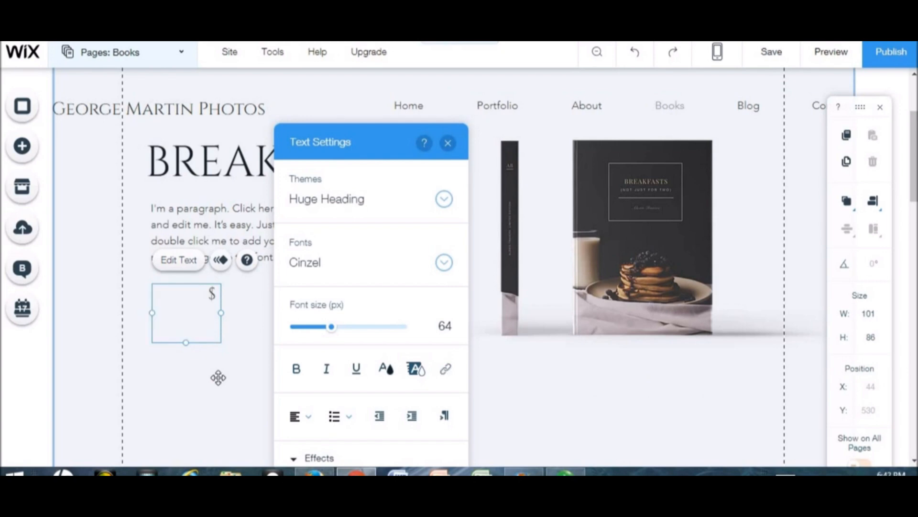
type("150")
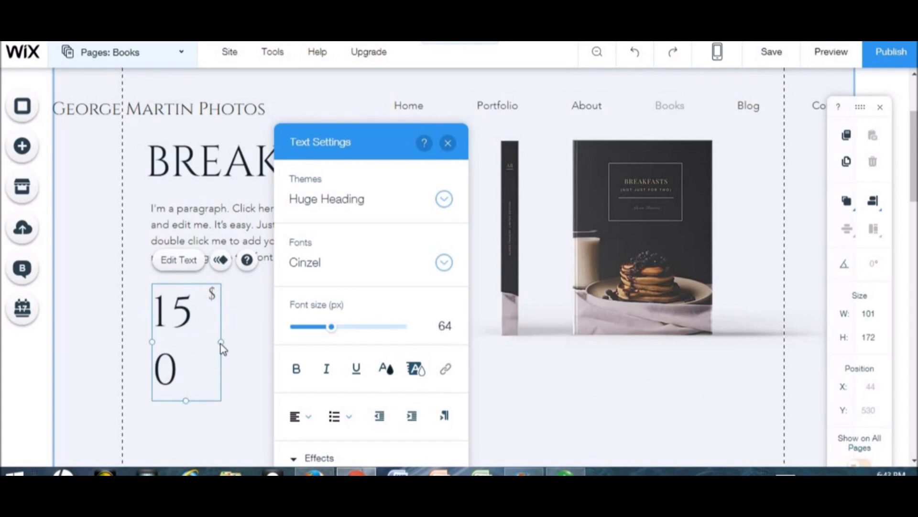
left_click_drag(223, 343, 254, 346)
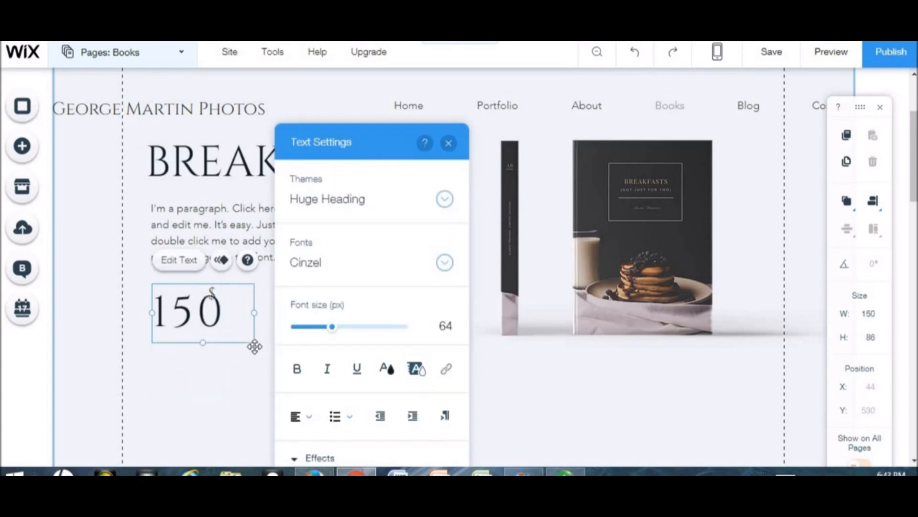
left_click(452, 146)
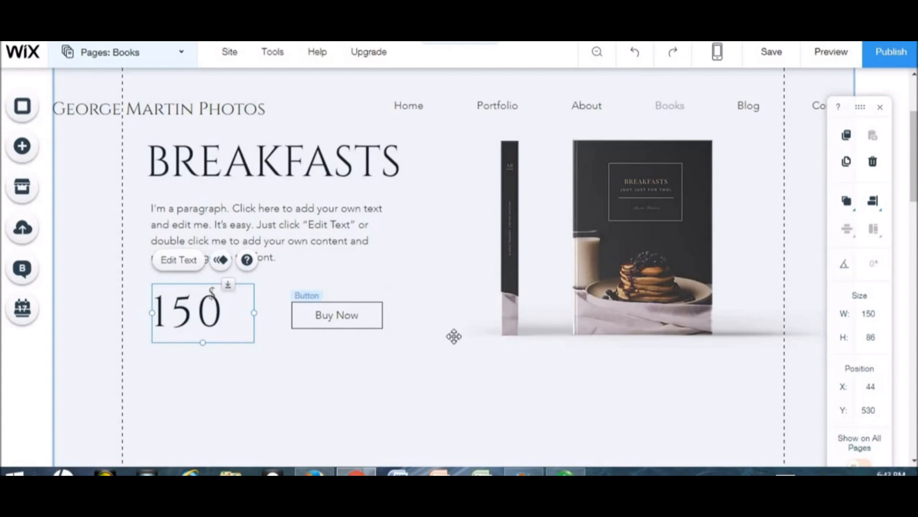
- Scroll through the remaining book sections and bring up the site's page list
scroll(915, 178, "down", 5)
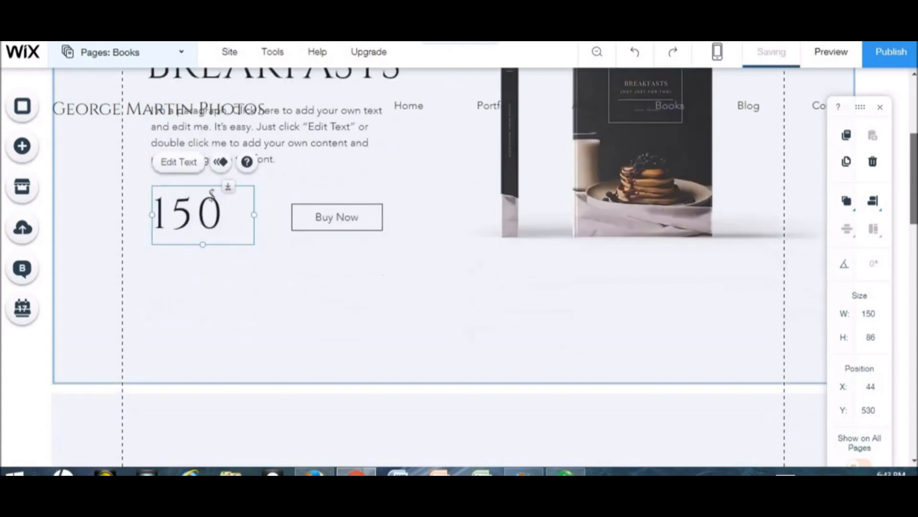
left_click_drag(914, 287, 915, 422)
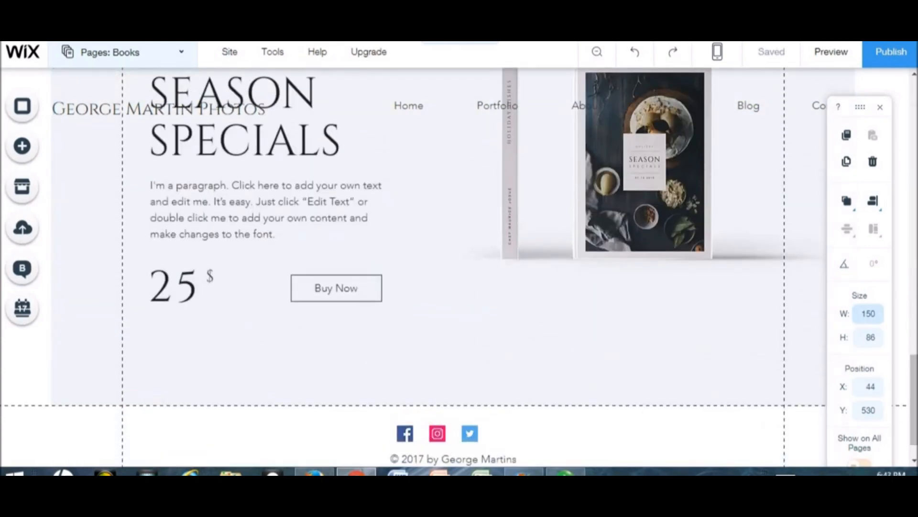
left_click_drag(914, 399, 914, 240)
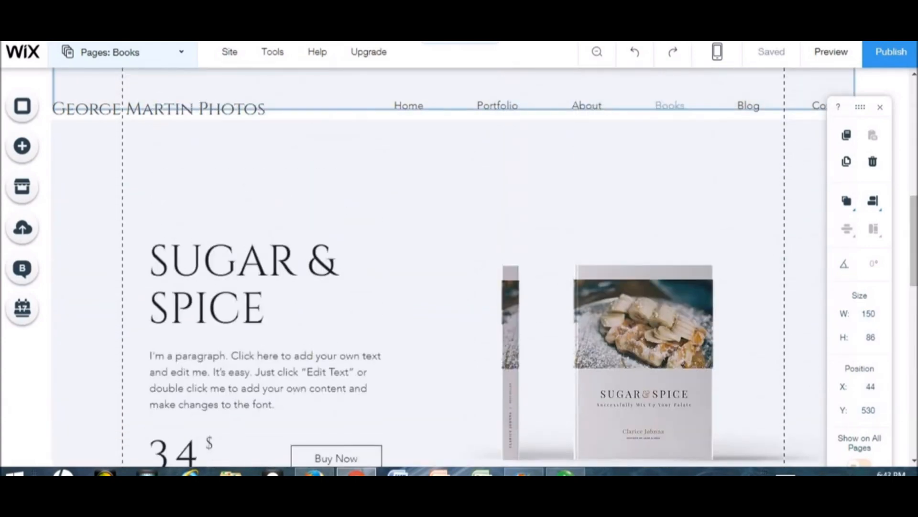
left_click(179, 53)
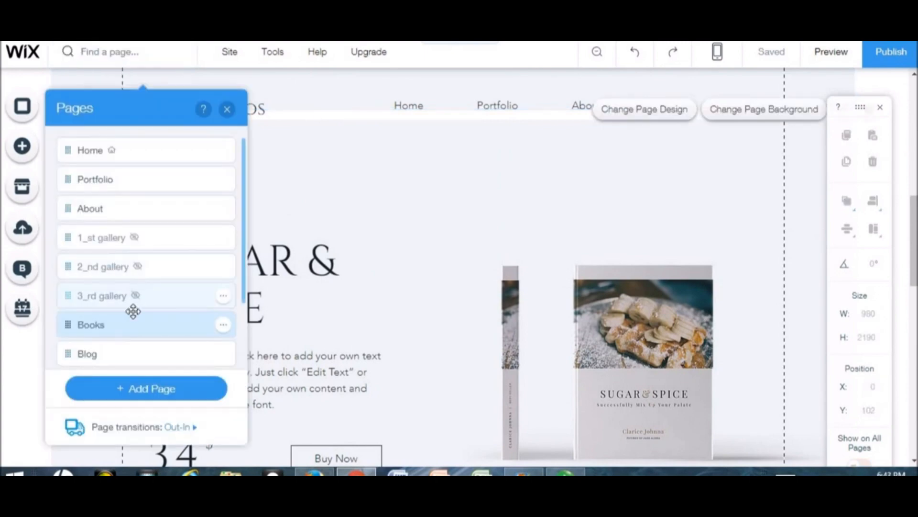
- Open the Blog page, scroll through its sample posts, and reopen the page list
left_click(137, 360)
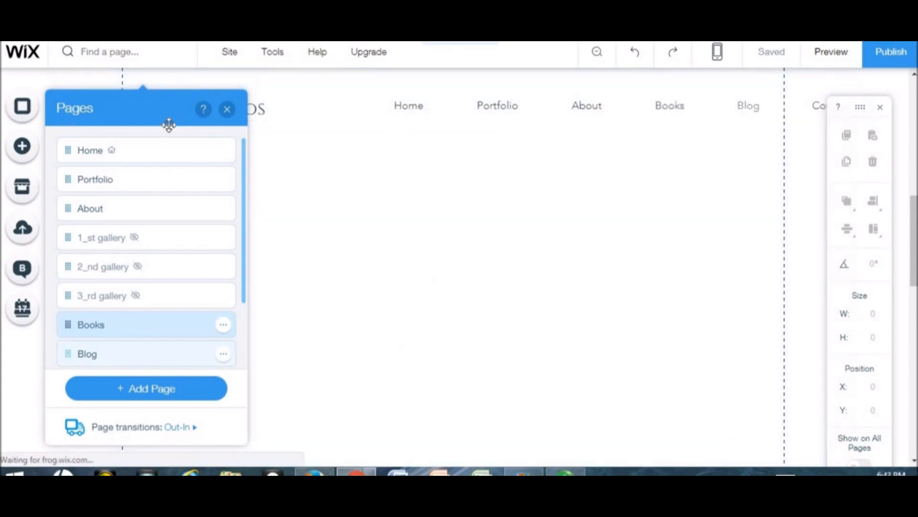
left_click(227, 109)
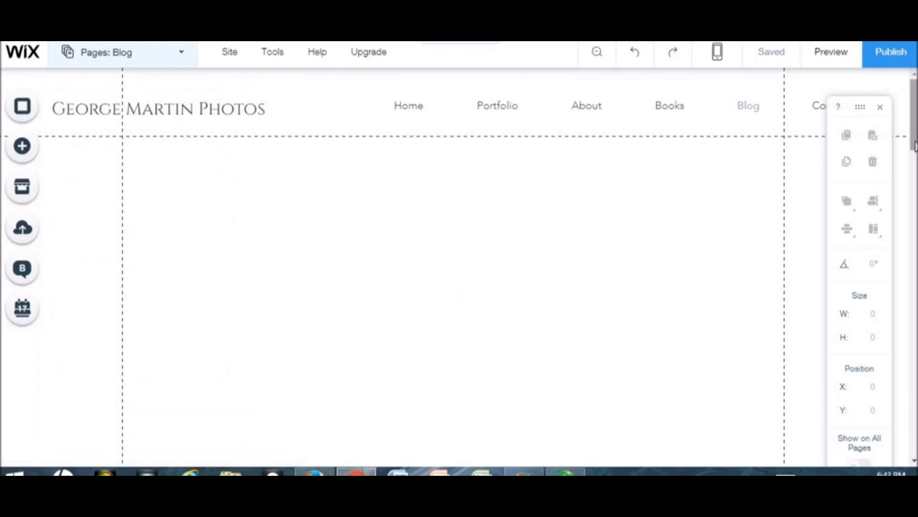
left_click_drag(914, 143, 914, 167)
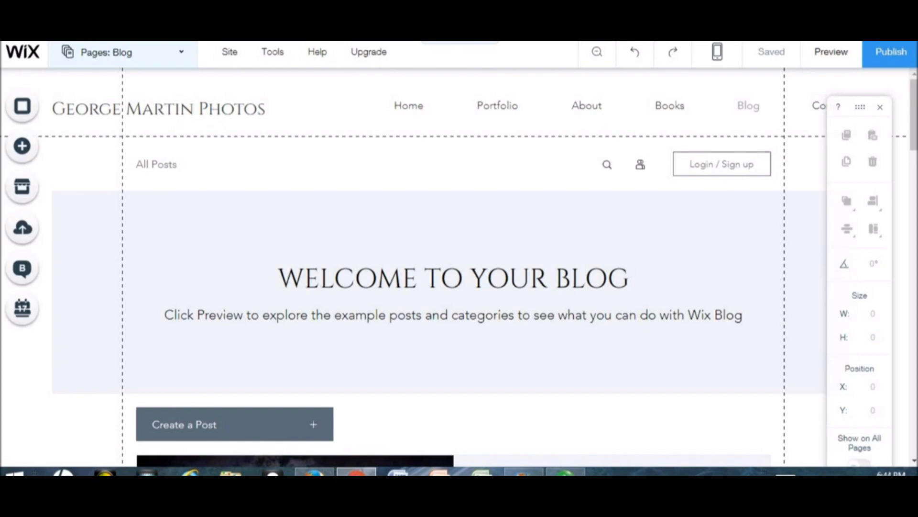
left_click_drag(914, 134, 915, 379)
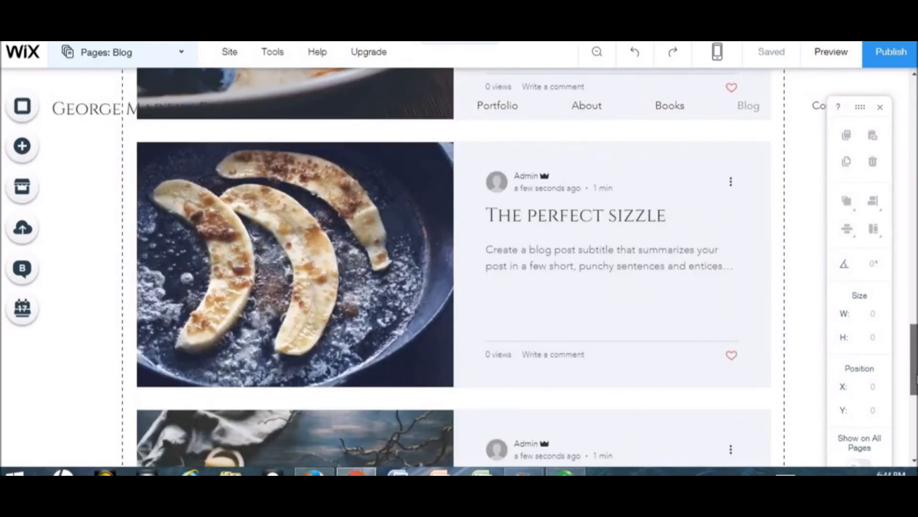
left_click_drag(914, 359, 913, 108)
scroll(903, 250, "down", 10)
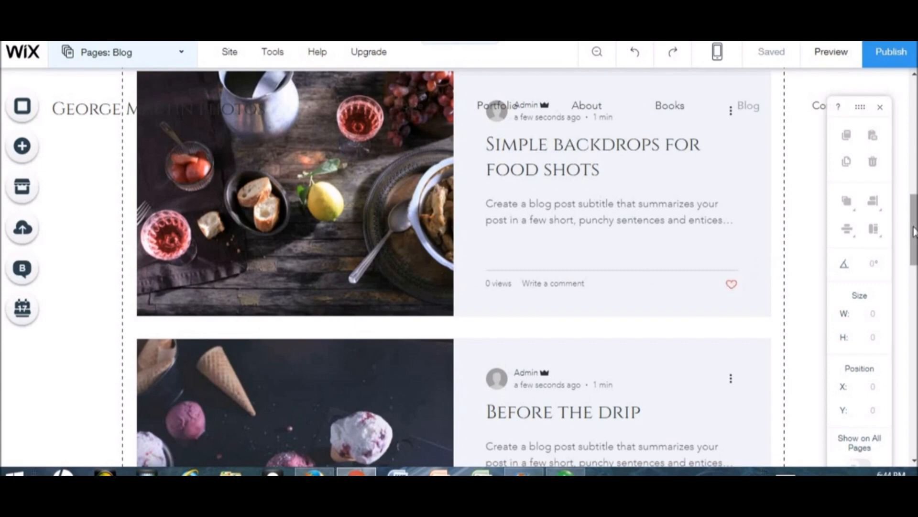
left_click_drag(915, 229, 915, 91)
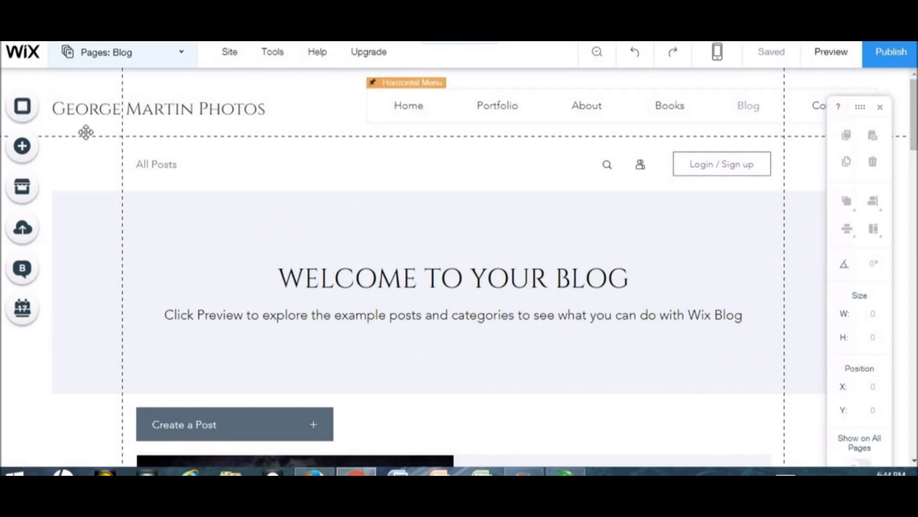
left_click(183, 59)
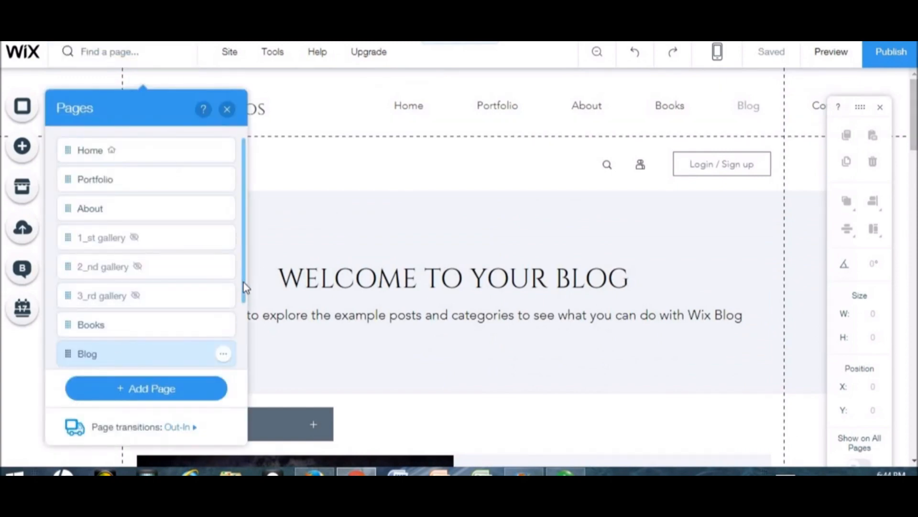
- Open the Contact page, scroll down to its contact form, and dismiss the columns introduction message
scroll(231, 343, "down", 2)
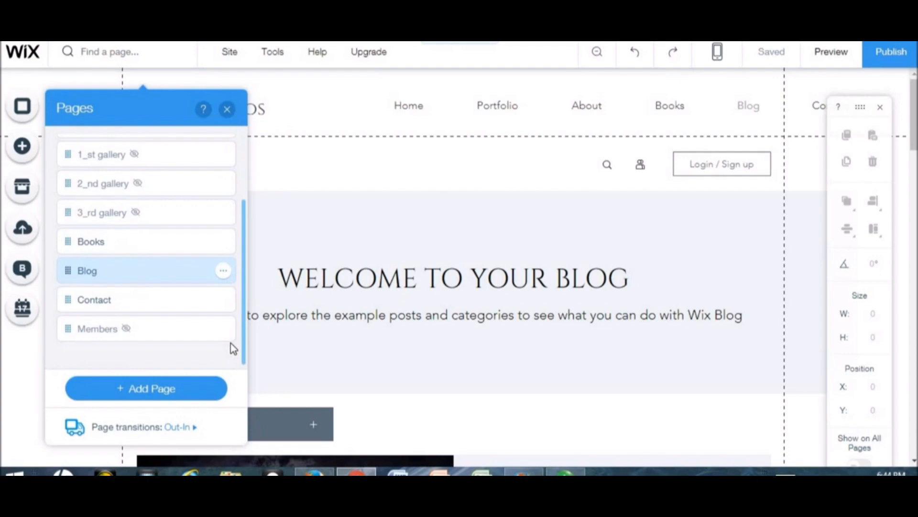
left_click(149, 312)
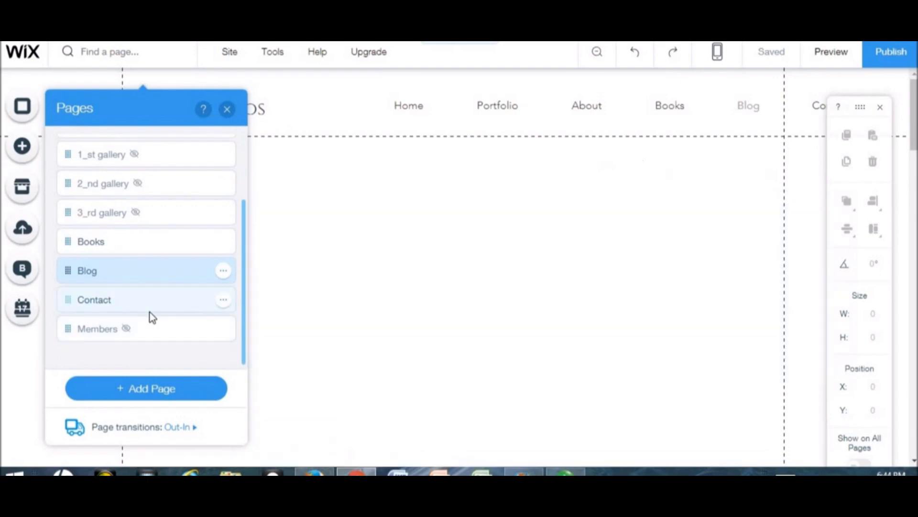
left_click(227, 110)
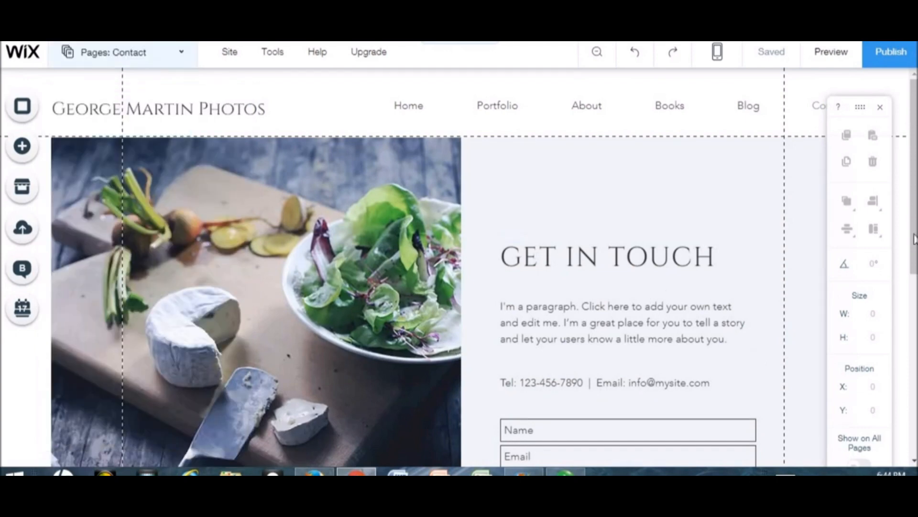
scroll(553, 268, "down", 3)
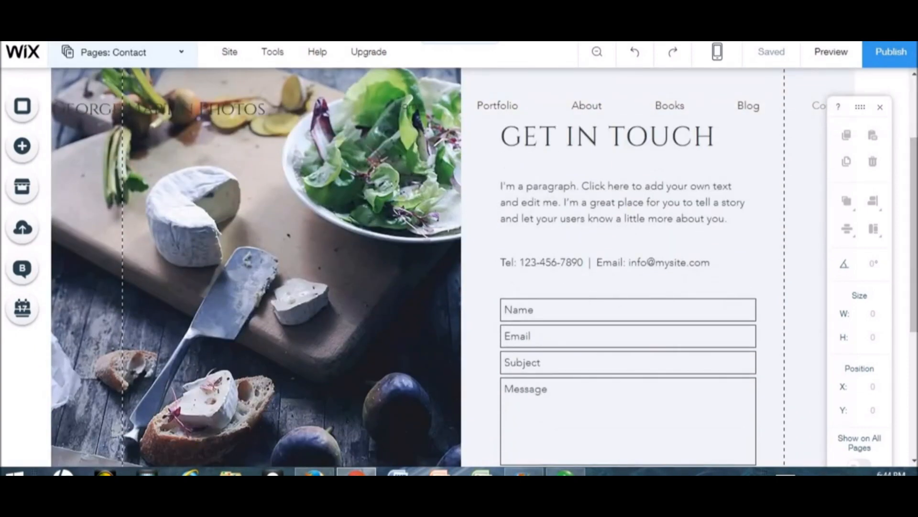
scroll(554, 267, "down", 2)
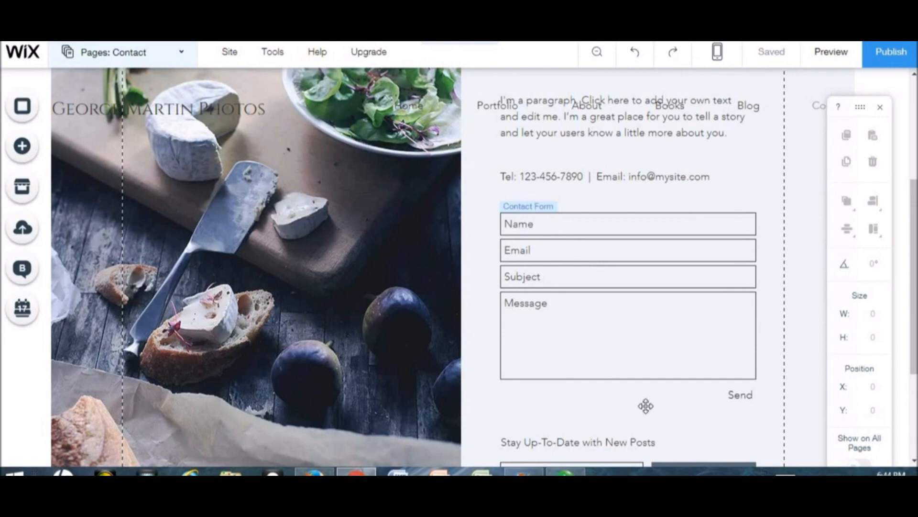
right_click(739, 397)
right_click(687, 411)
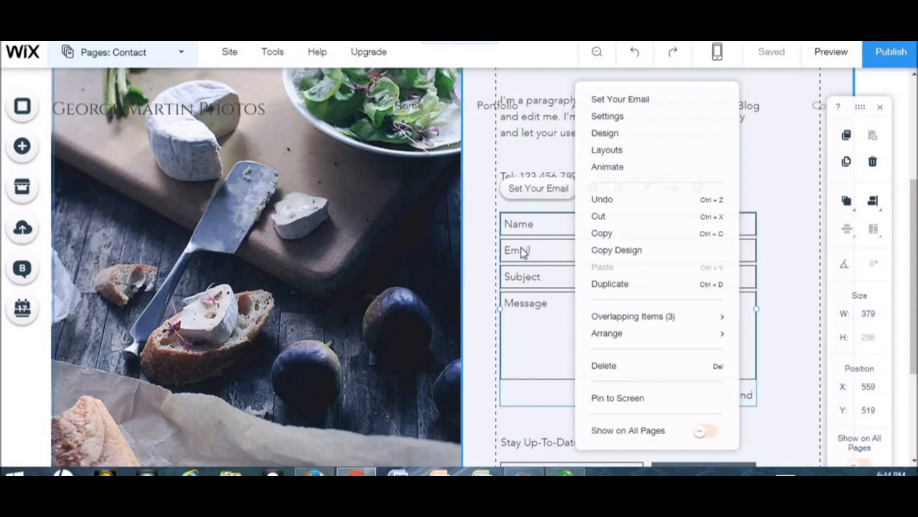
left_click(528, 193)
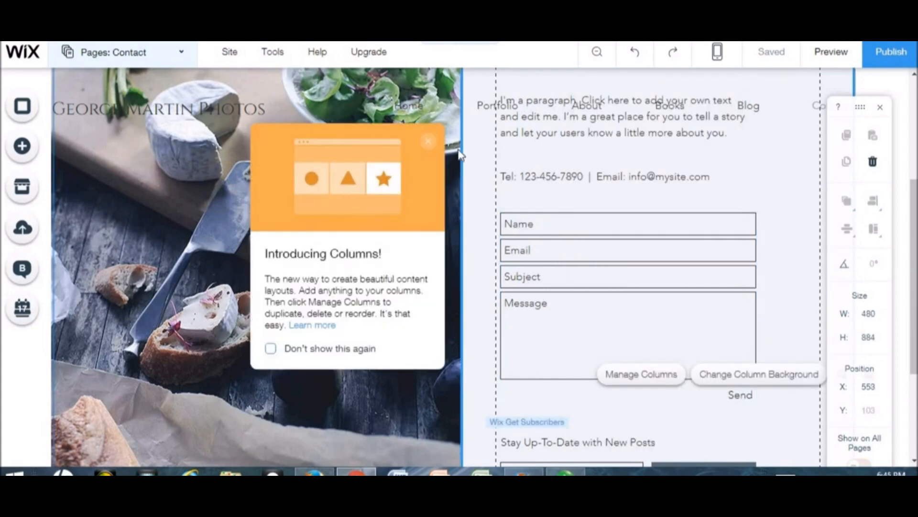
left_click(428, 142)
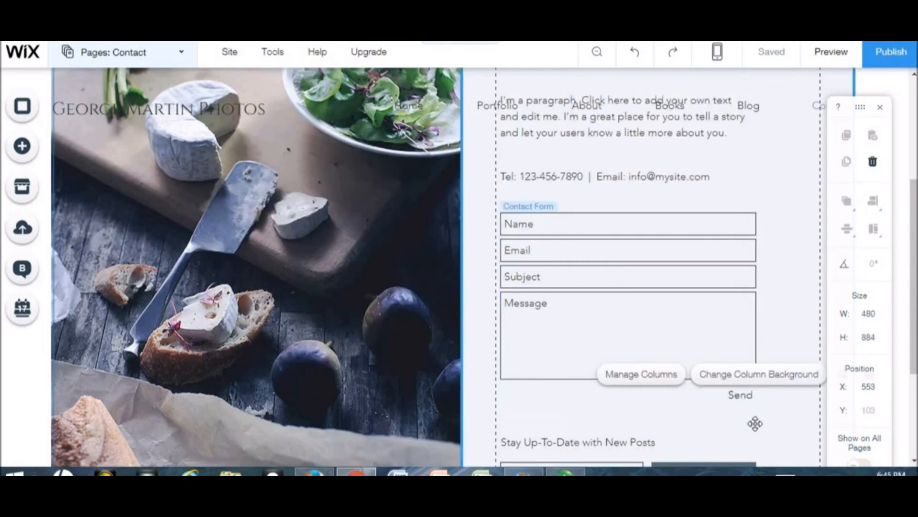
- Set the contact form's recipient email to the site owner's email address
right_click(751, 398)
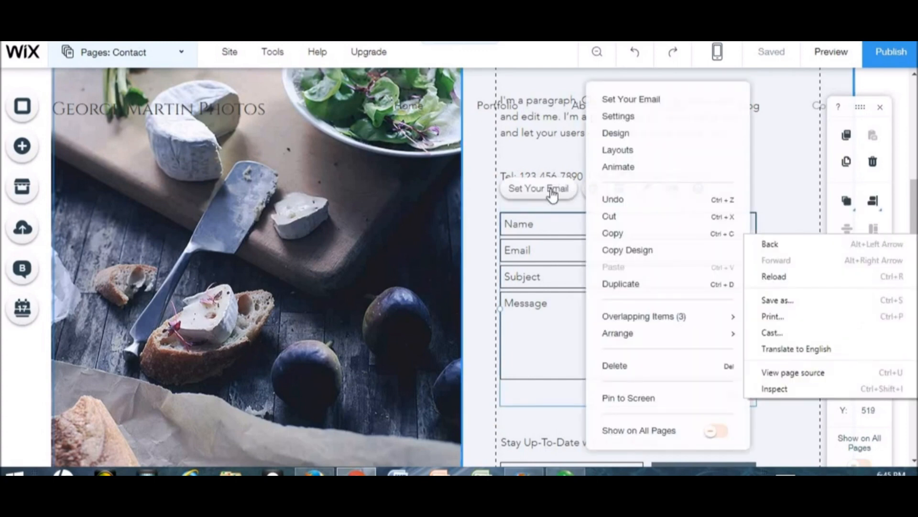
left_click(550, 190)
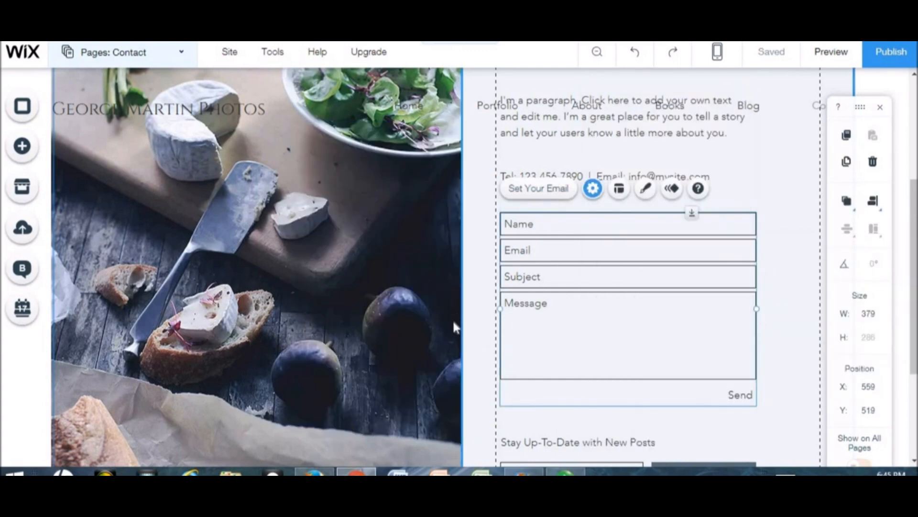
left_click(428, 200)
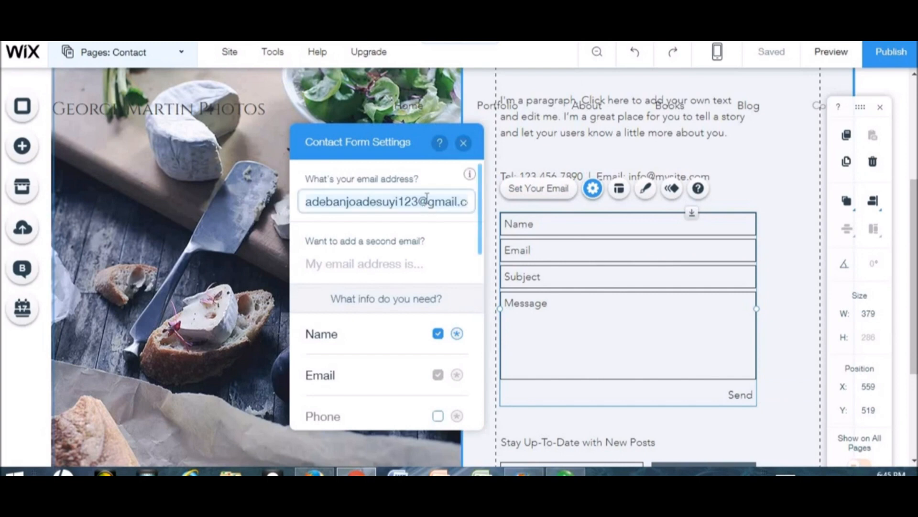
key("ctrl+a")
key("BackSpace")
type("sk")
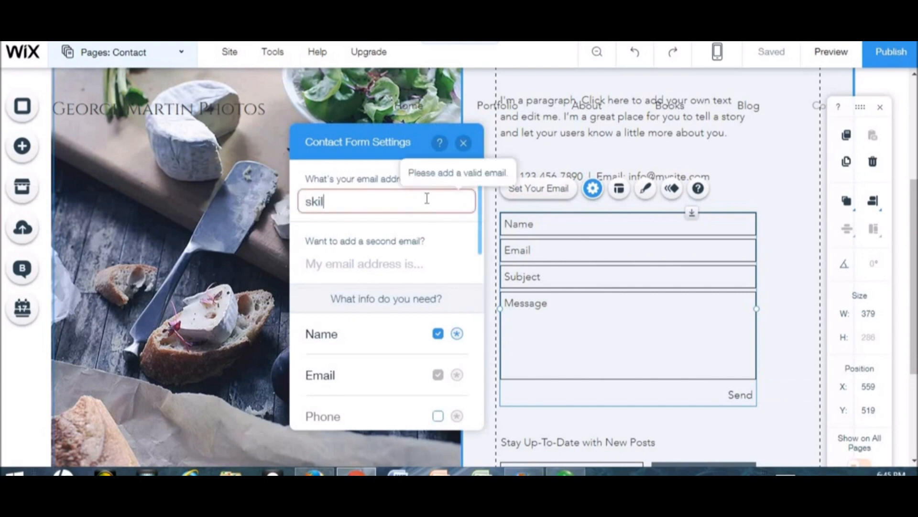
key("ctrl+a")
key("BackSpace")
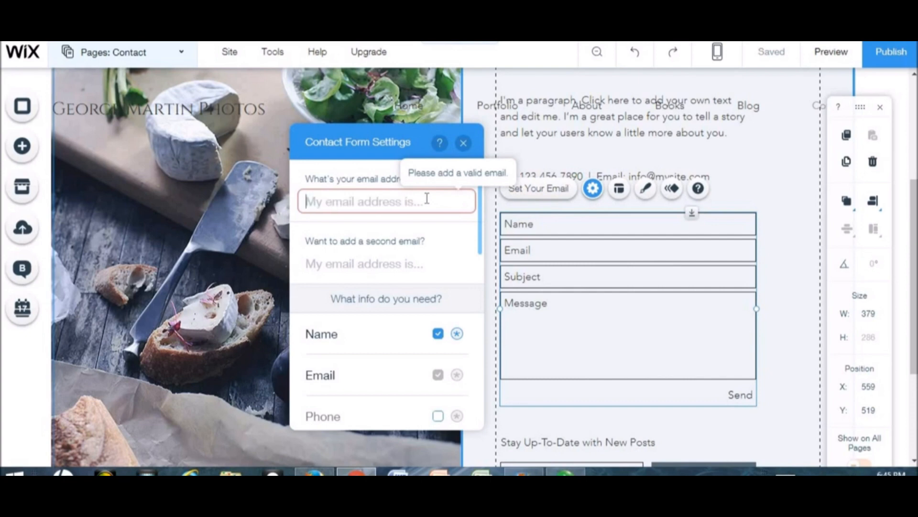
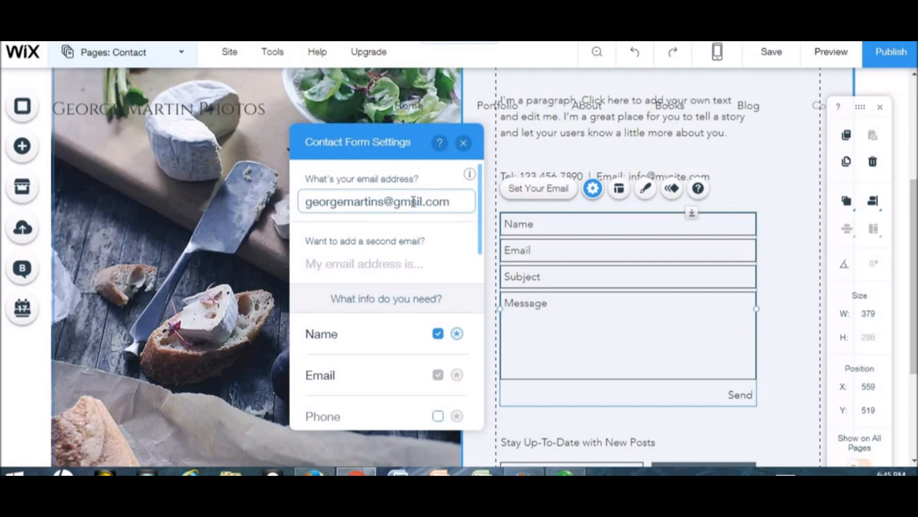
left_click(463, 143)
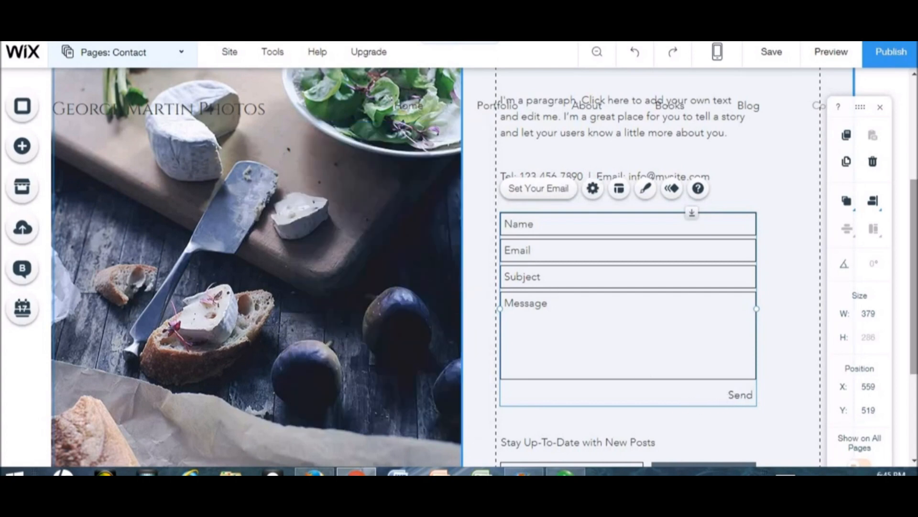
- Deselect the contact form, scroll to the footer, and preview the site
left_click_drag(911, 312, 912, 378)
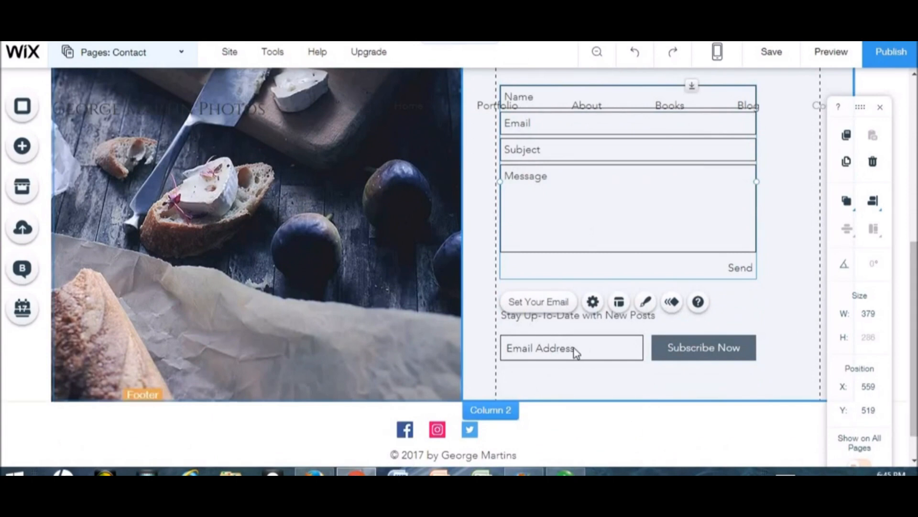
left_click(659, 352)
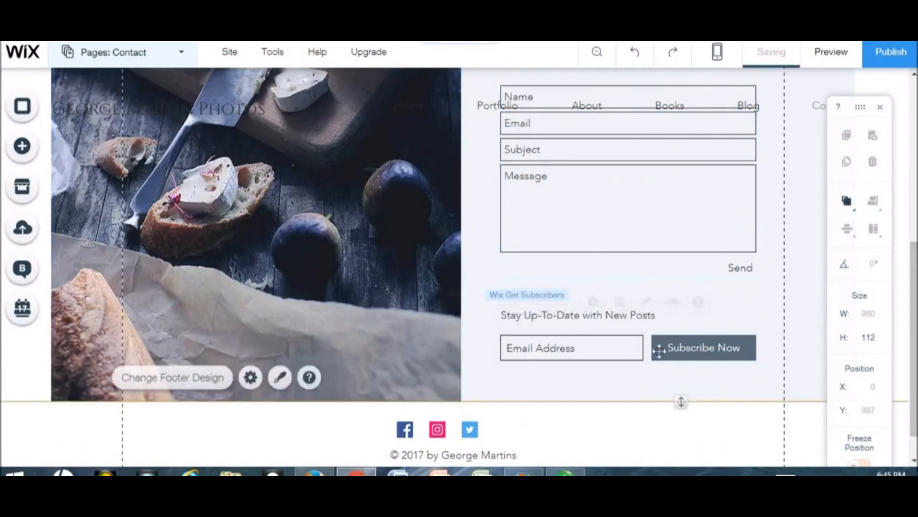
left_click(914, 452)
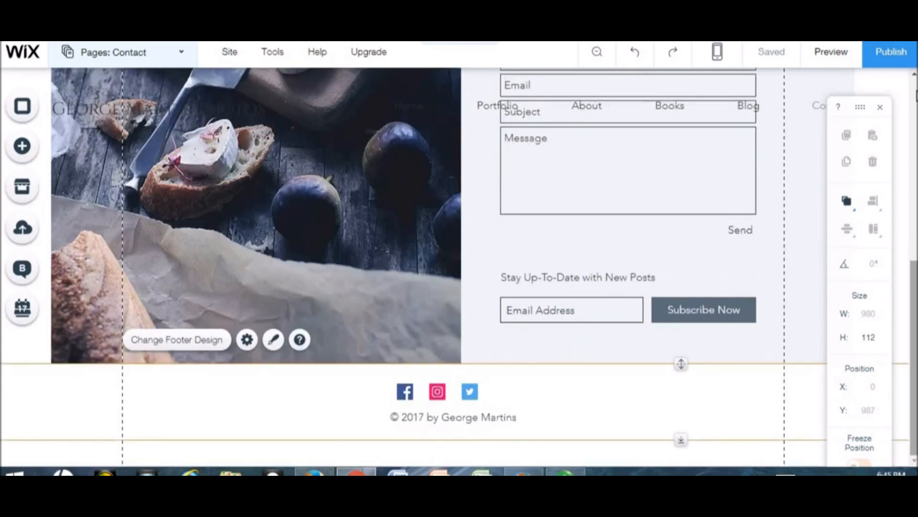
left_click(915, 96)
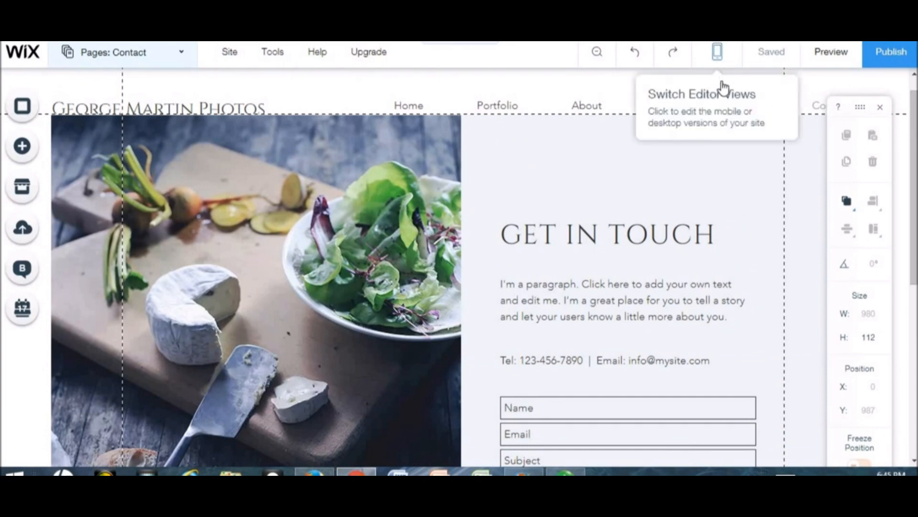
mouse_move(724, 65)
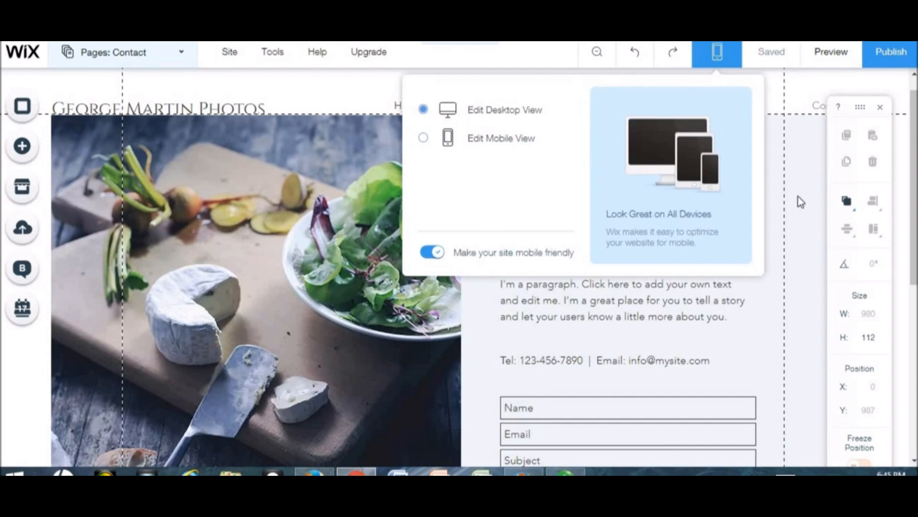
left_click(825, 62)
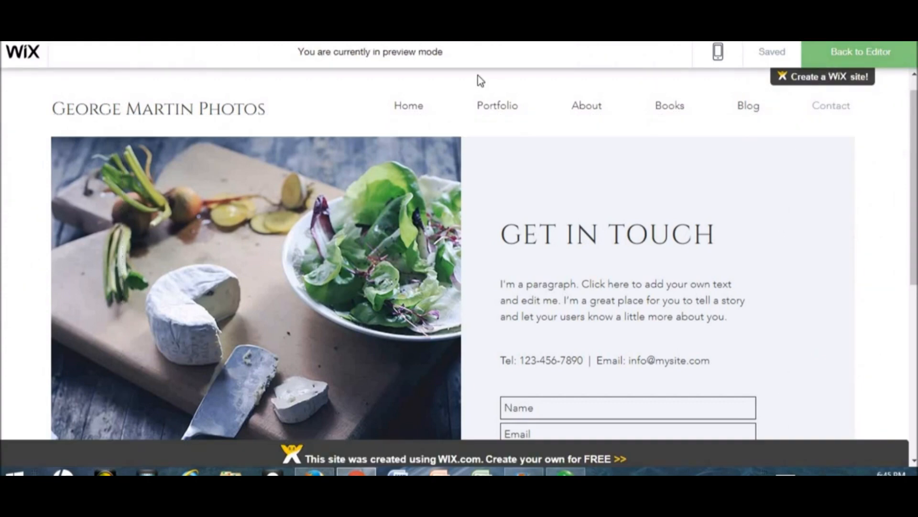
- Go to the Home page in the preview and scroll through it
left_click(410, 111)
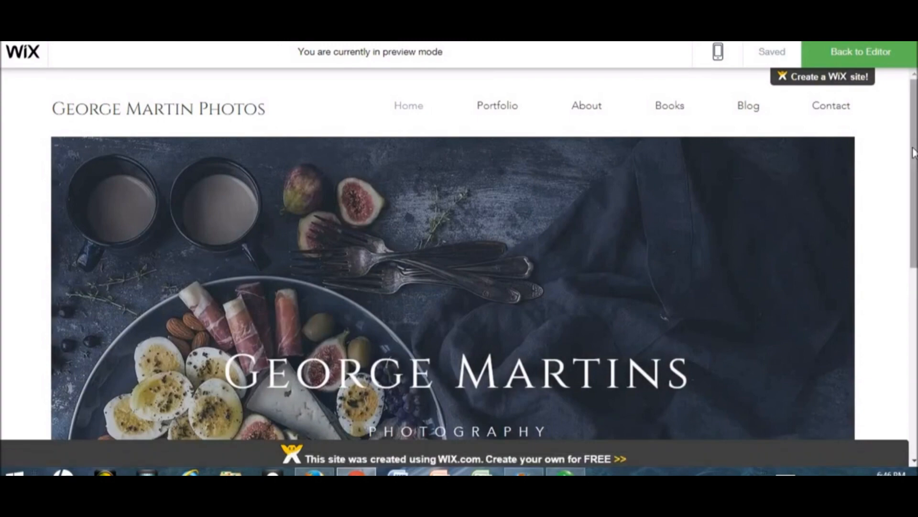
scroll(913, 152, "down", 5)
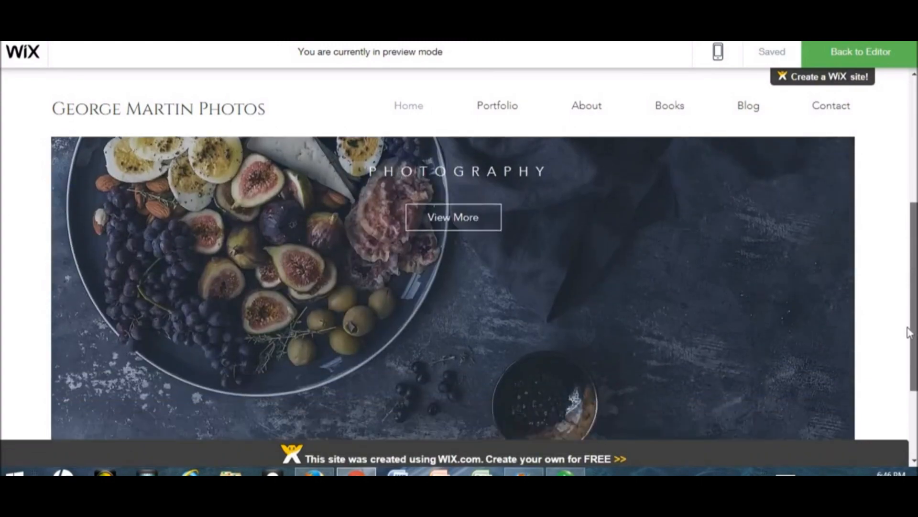
scroll(910, 332, "down", 3)
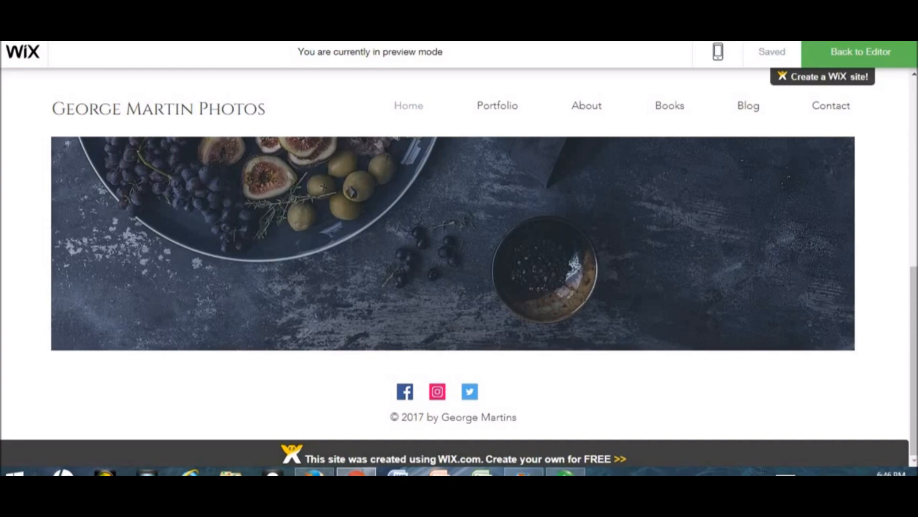
left_click_drag(914, 364, 913, 198)
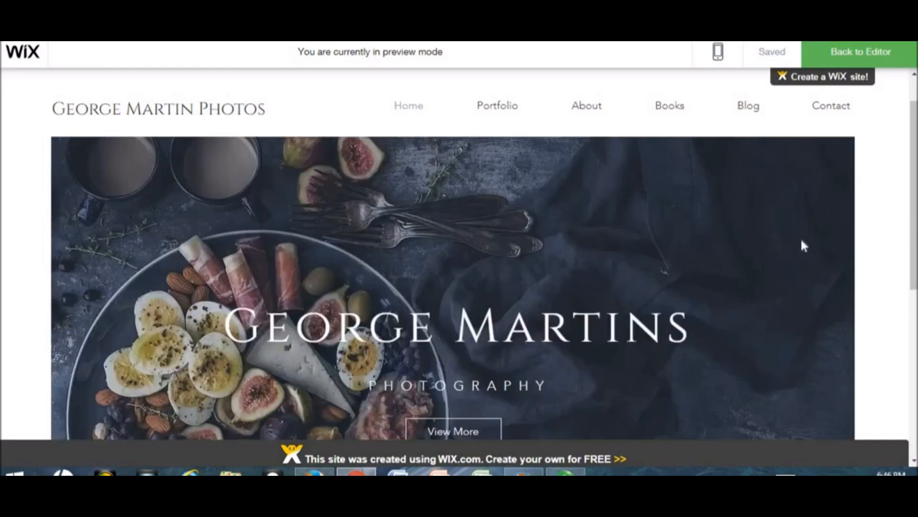
- Visit the Portfolio, About, Blog and Contact pages, then bring up the desktop/mobile choice
left_click(507, 113)
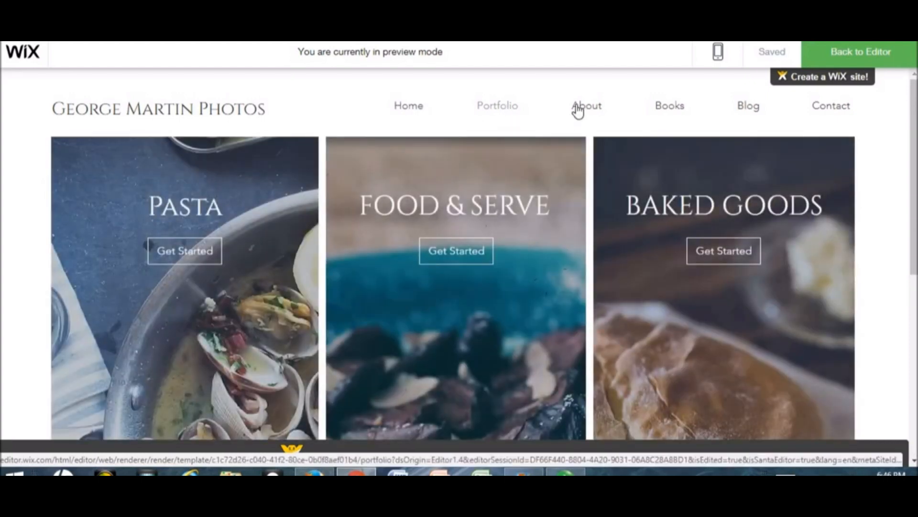
left_click(683, 106)
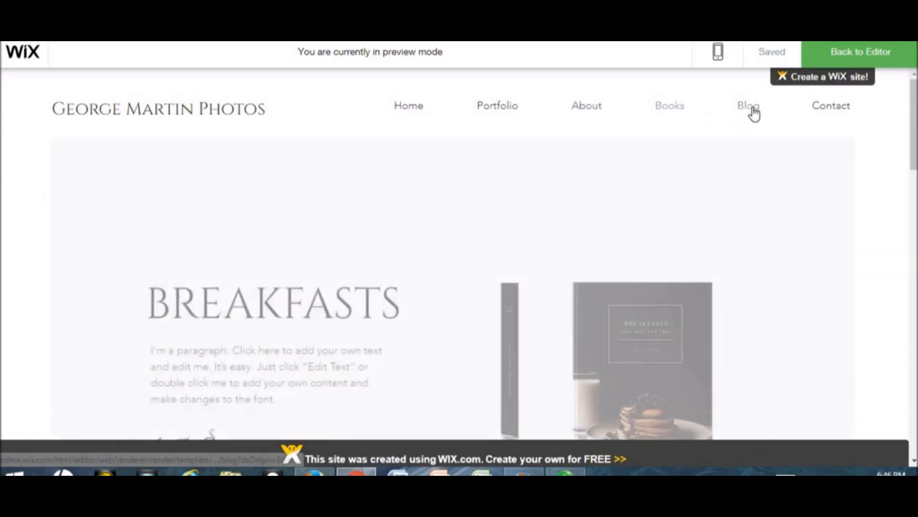
left_click(752, 110)
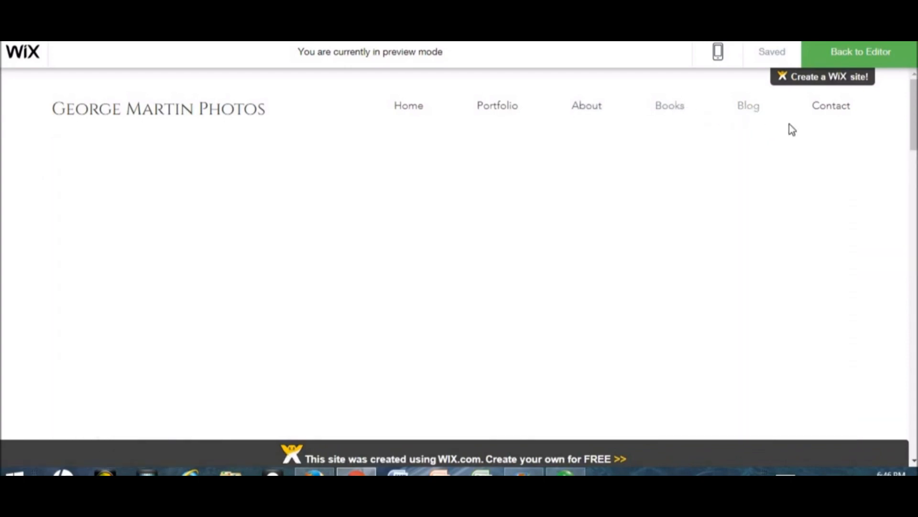
left_click(846, 111)
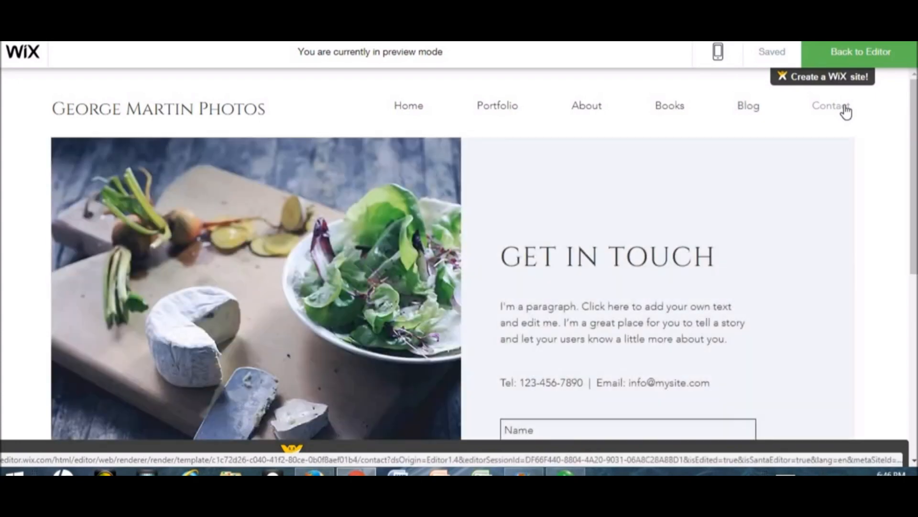
left_click(715, 60)
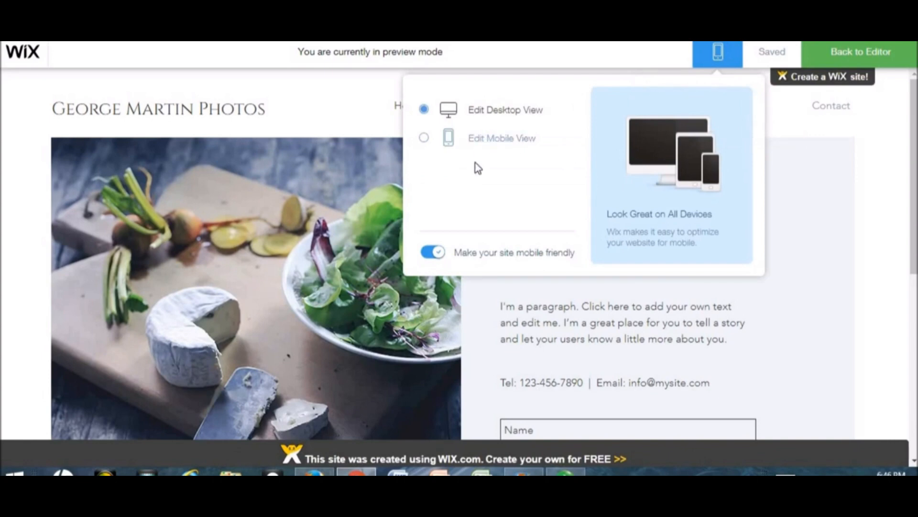
- Switch the preview to mobile view and browse the Portfolio page from the hamburger menu
left_click(424, 139)
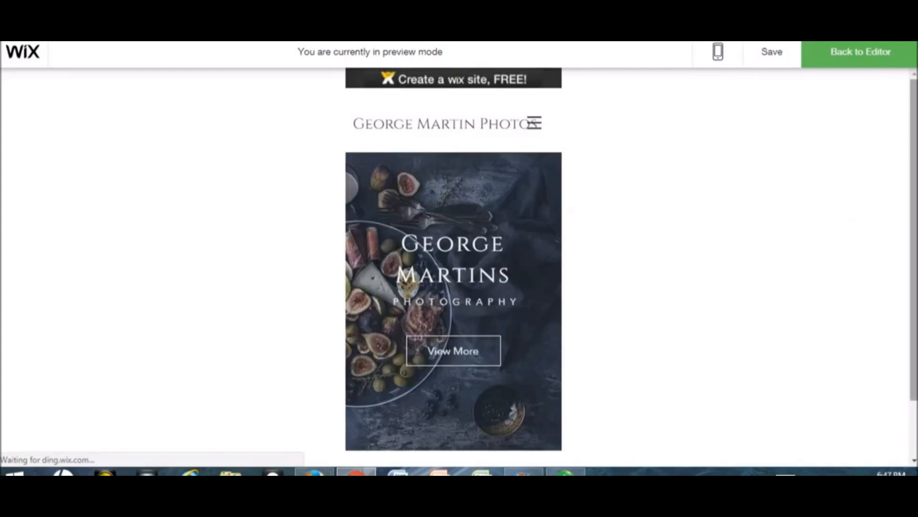
scroll(453, 263, "down", 2)
scroll(454, 263, "up", 2)
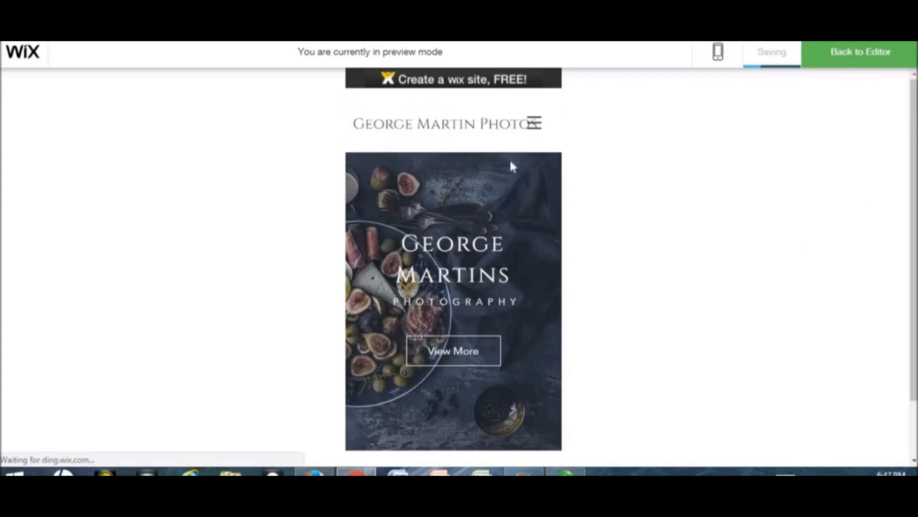
left_click(533, 126)
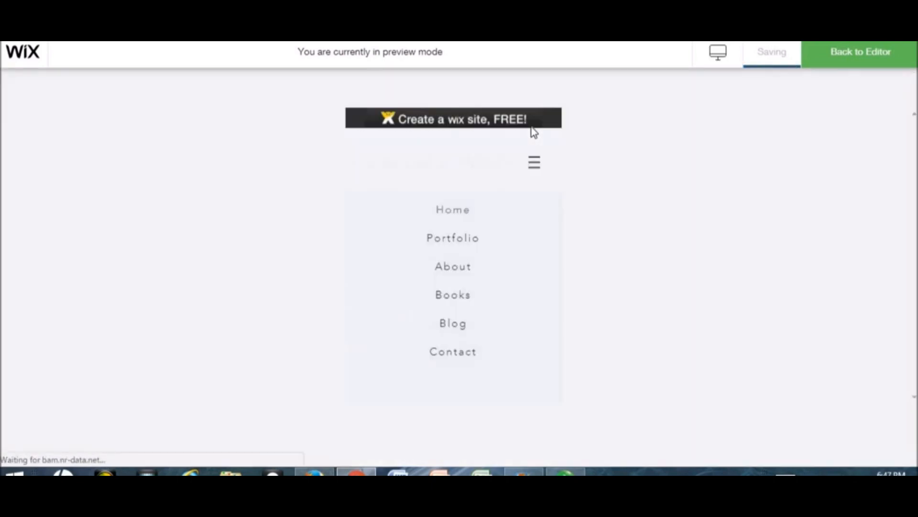
left_click(452, 249)
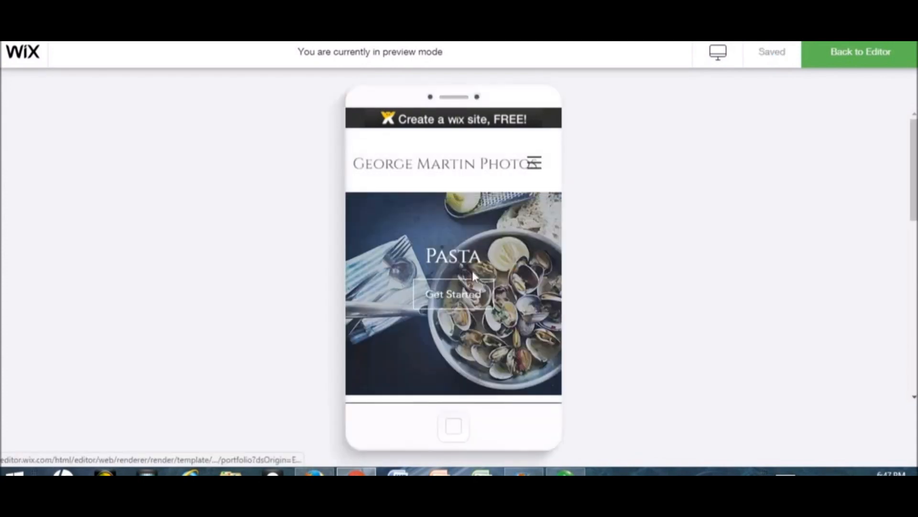
scroll(524, 192, "down", 6)
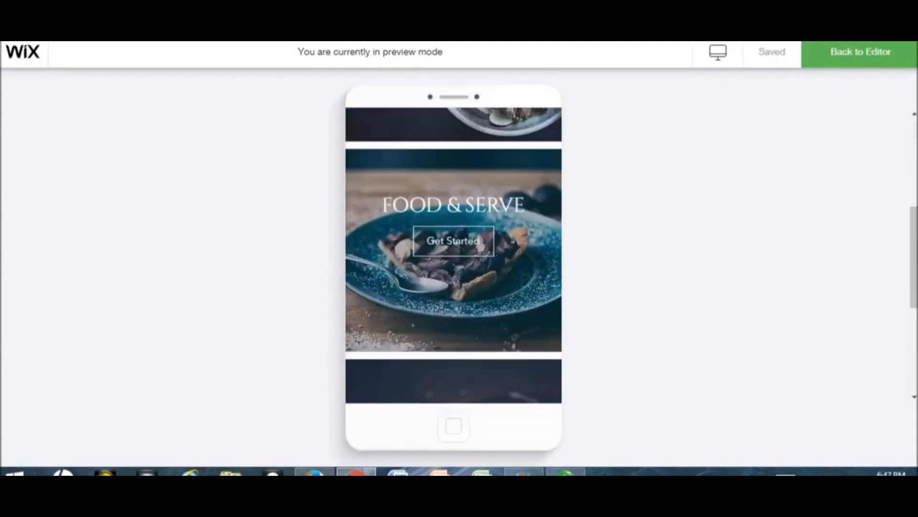
scroll(453, 255, "up", 1)
scroll(453, 255, "down", 3)
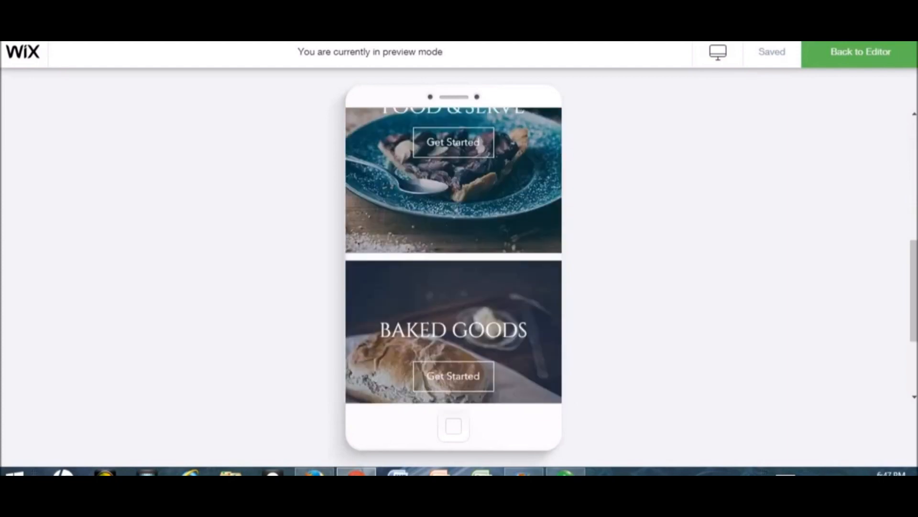
scroll(453, 255, "up", 8)
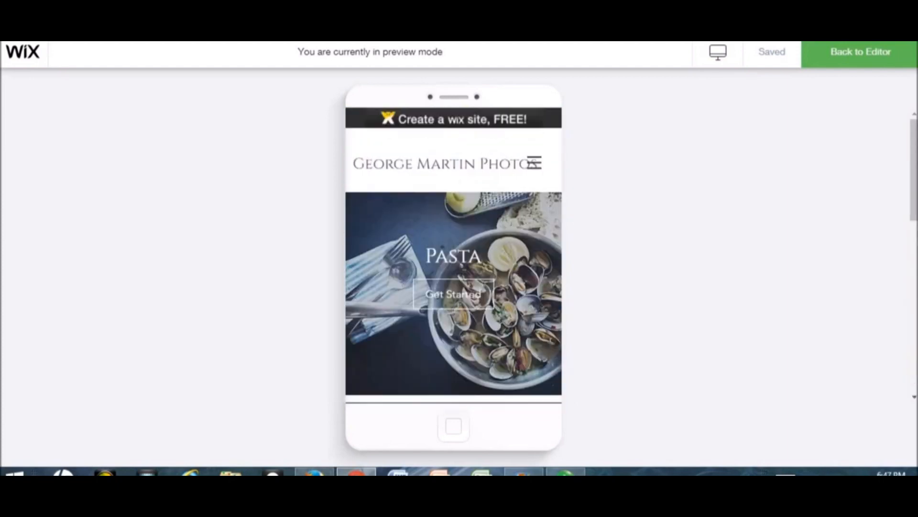
- Open the About page from the mobile menu and scroll through it
left_click(534, 164)
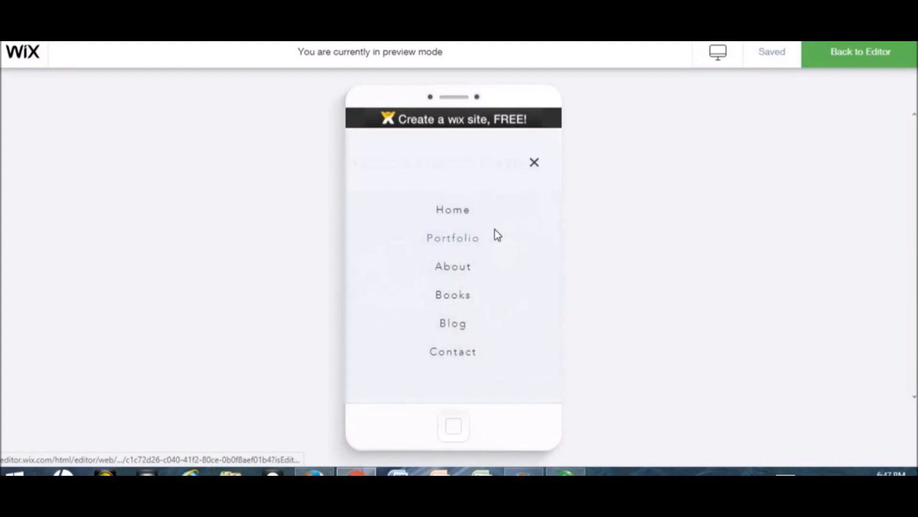
left_click(461, 274)
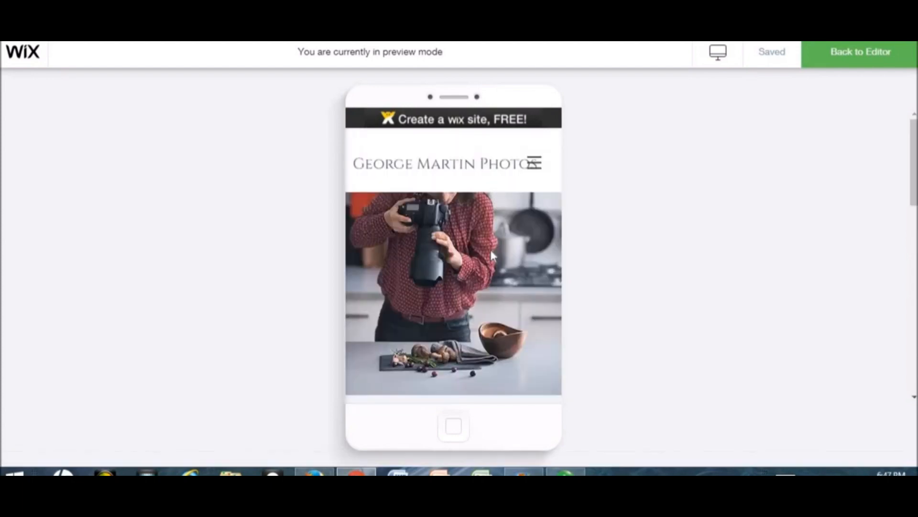
scroll(453, 255, "down", 10)
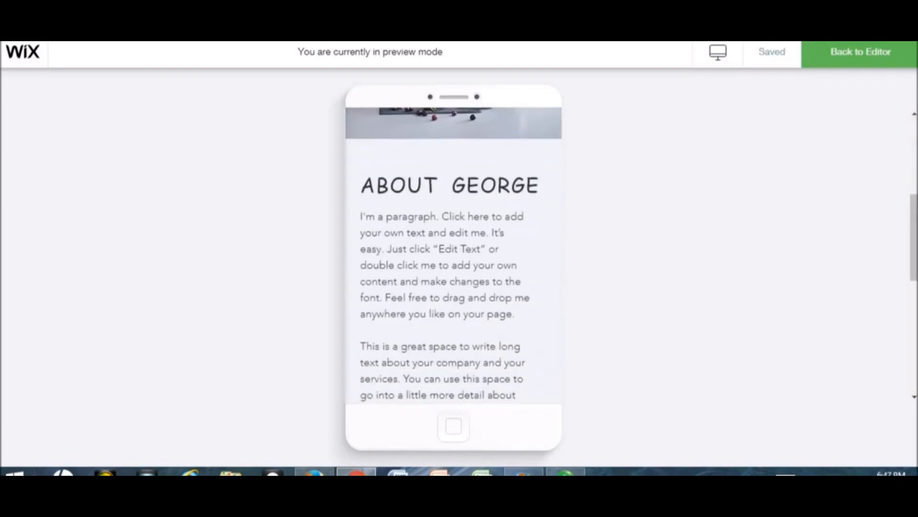
scroll(453, 254, "up", 8)
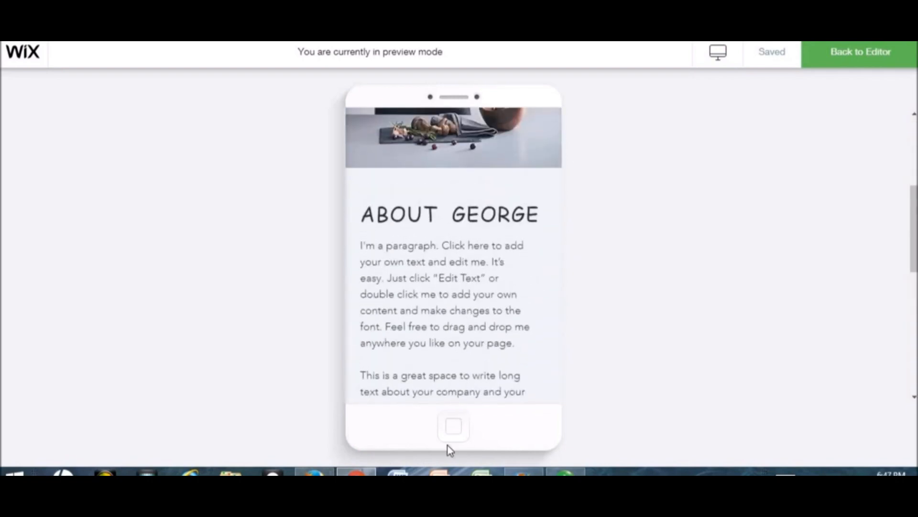
- Return to the editor, switch back to desktop view, and publish the site live
left_click(860, 51)
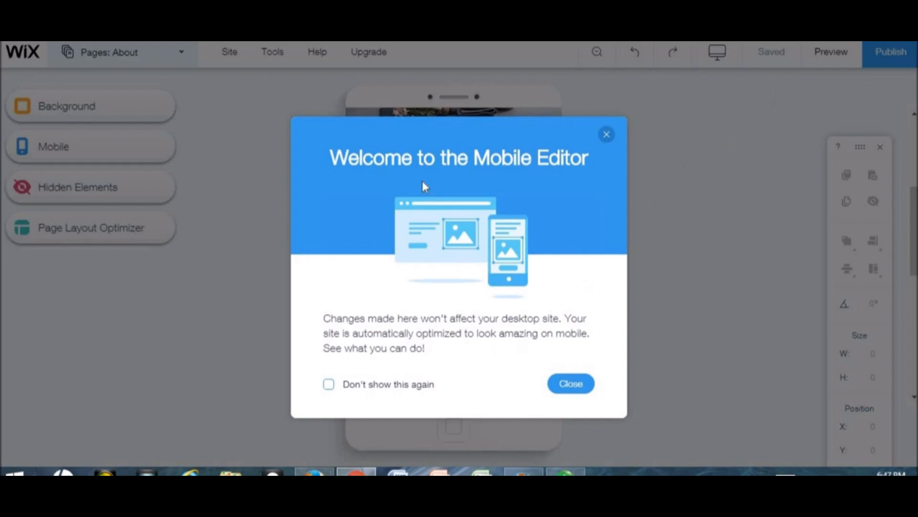
left_click(606, 136)
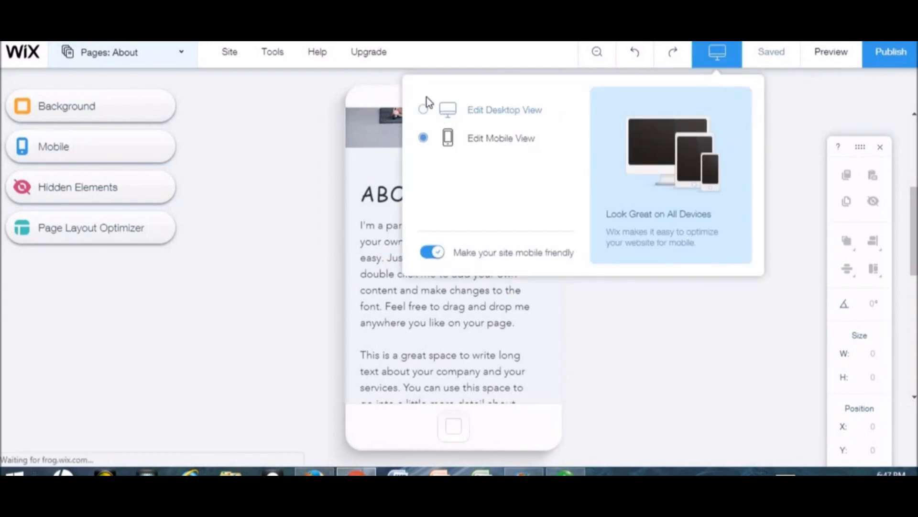
left_click(424, 109)
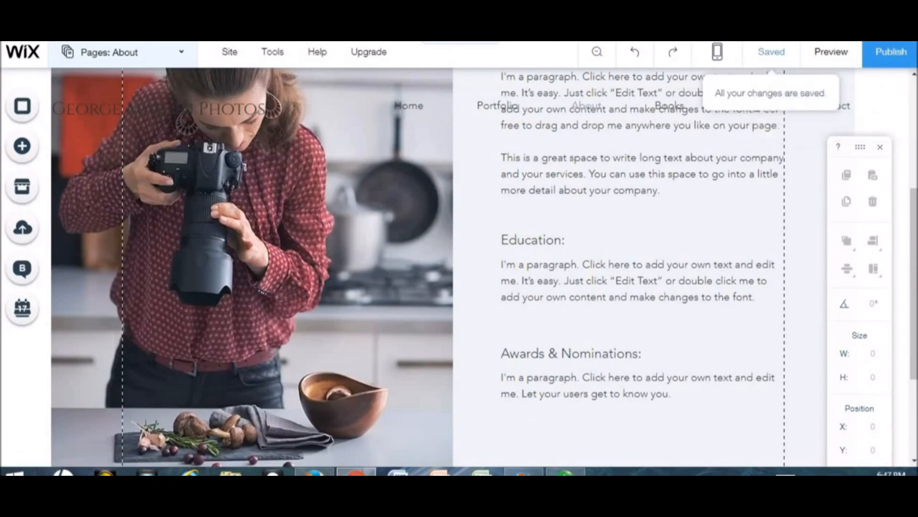
left_click(893, 53)
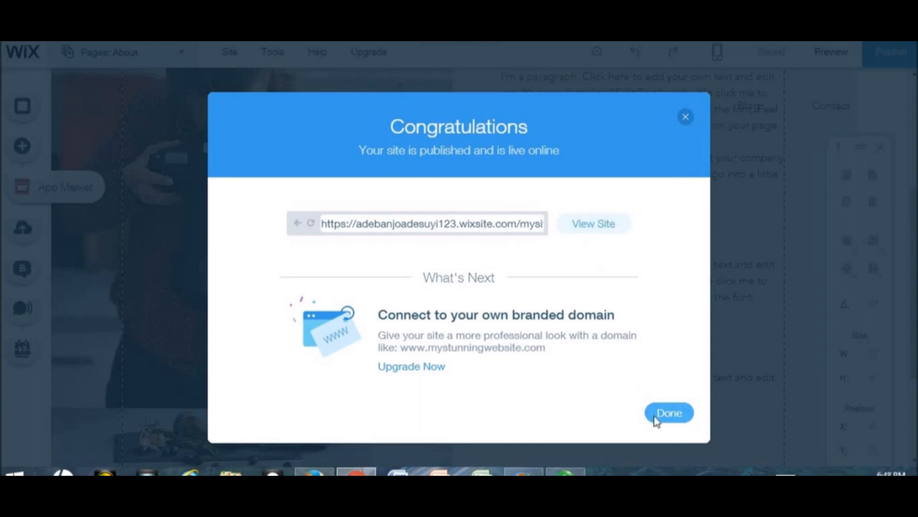
- Close the publish confirmation, publish again, and open the live site's Home page
left_click(669, 413)
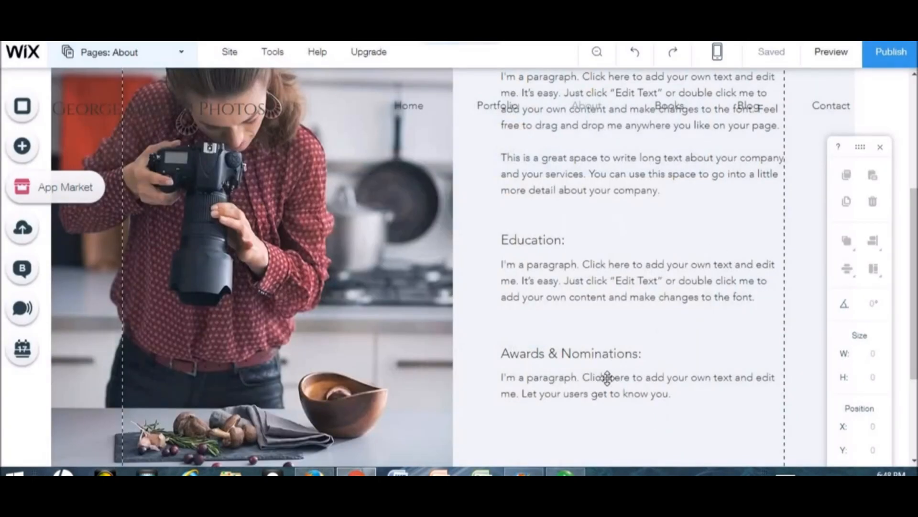
left_click(892, 63)
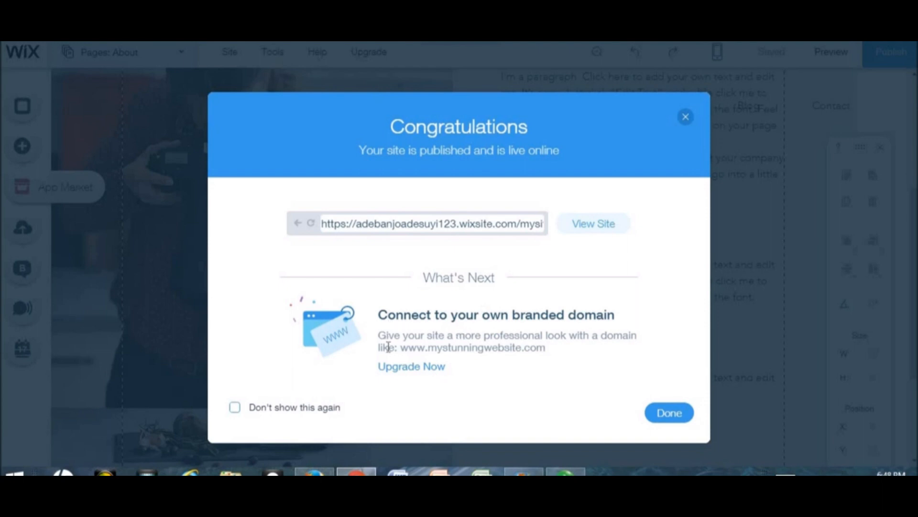
left_click(604, 225)
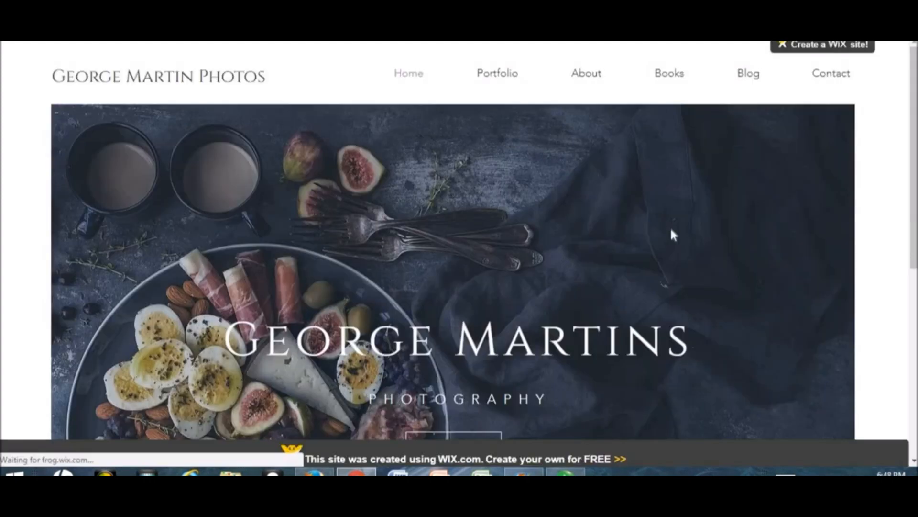
- Scroll the live Home page to its footer, then open the About page
scroll(452, 273, "down", 5)
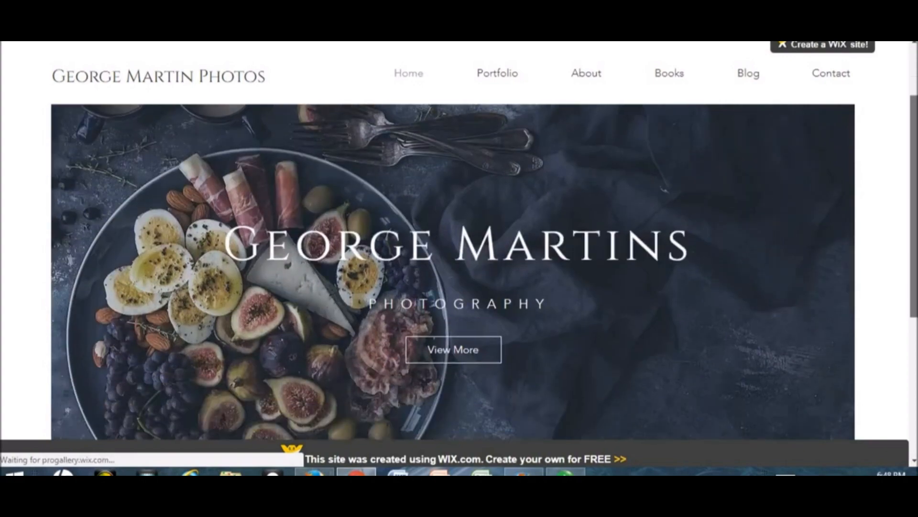
scroll(560, 402, "down", 2)
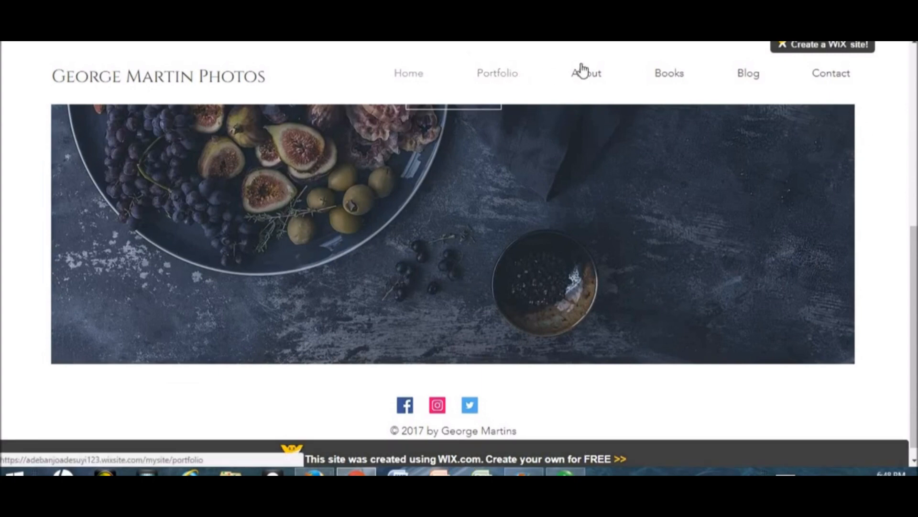
left_click(663, 72)
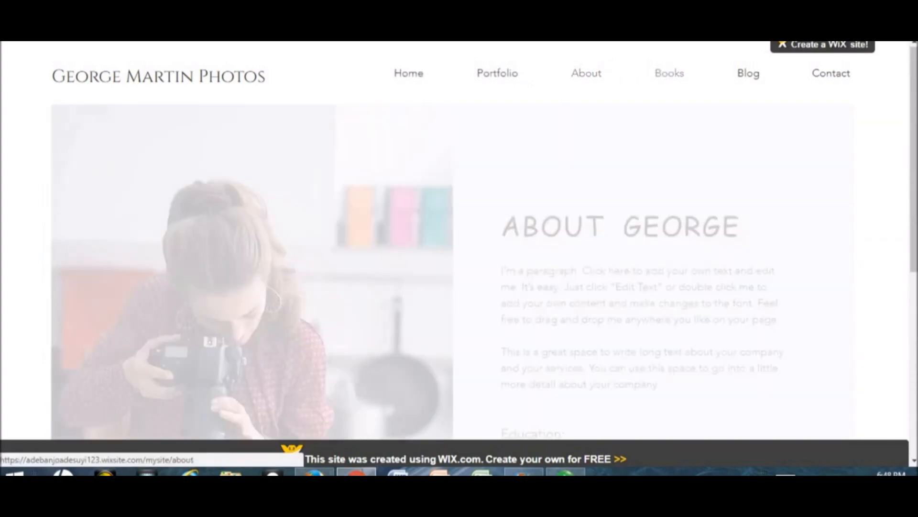
scroll(459, 268, "down", 4)
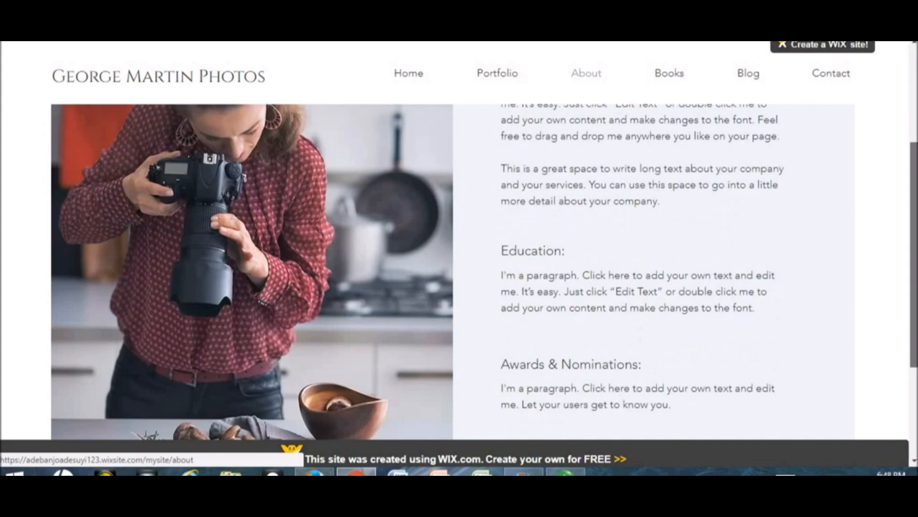